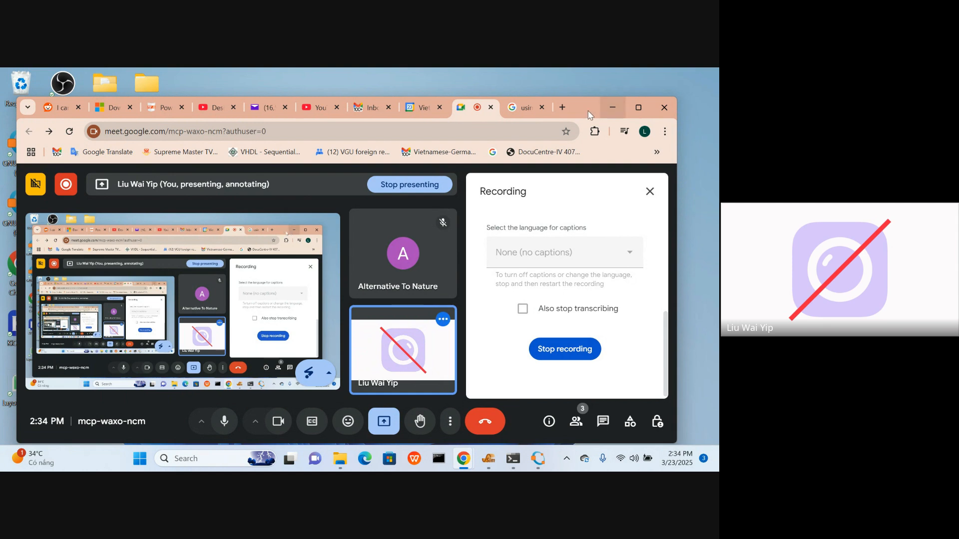
Step: Move the browser window out of the way and launch Ansys Electronics Desktop from the desktop
drag(582, 106, 690, 326)
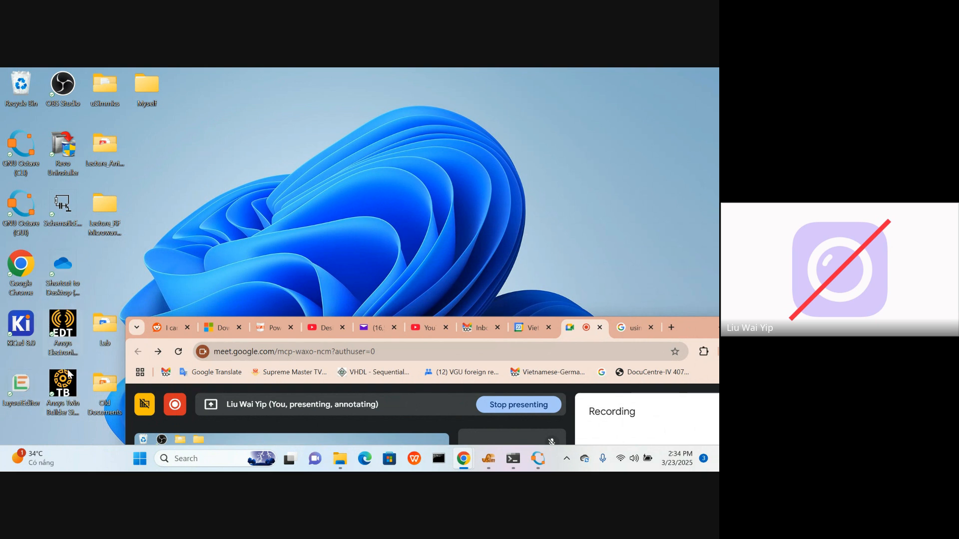
click(65, 324)
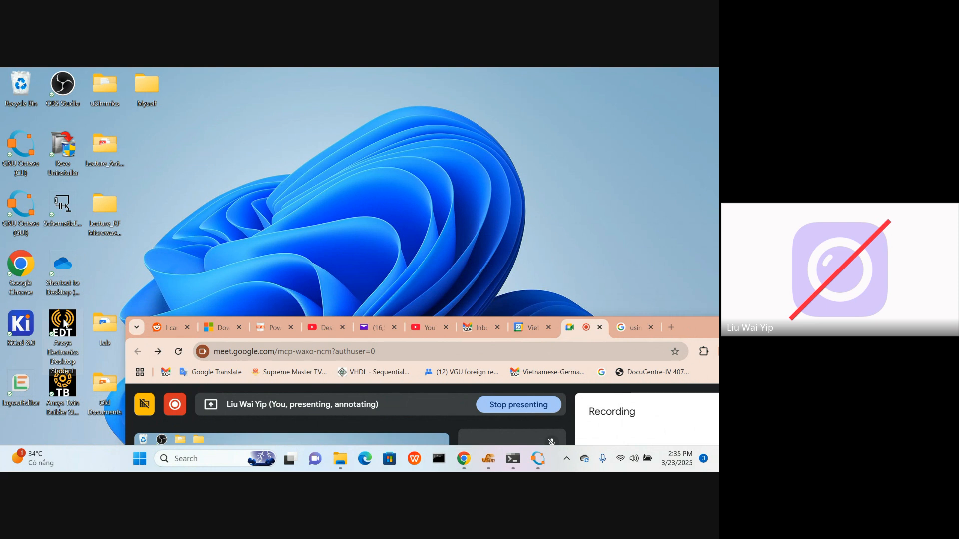
double_click(65, 323)
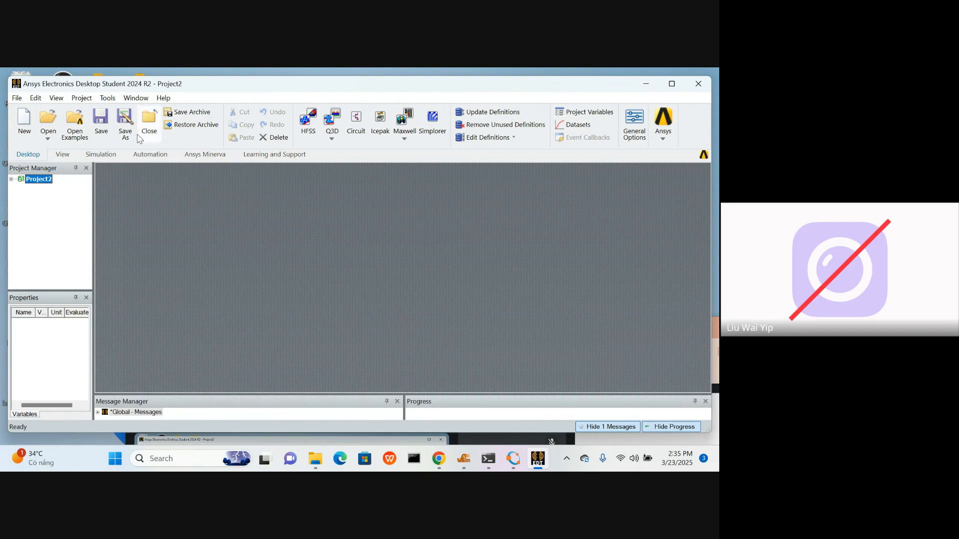
Step: Create a new project and insert an HFSS design into it, dismissing the security software's advertisement
click(25, 120)
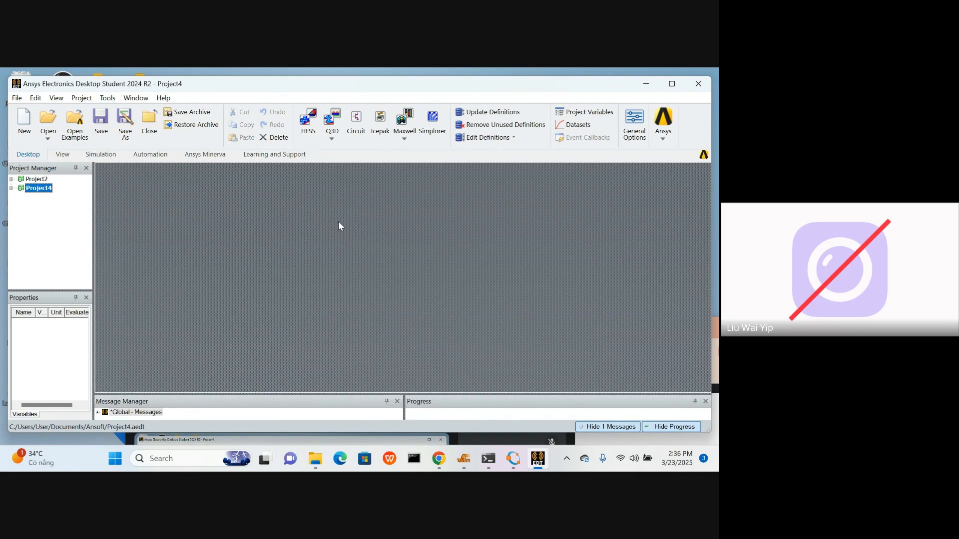
click(79, 100)
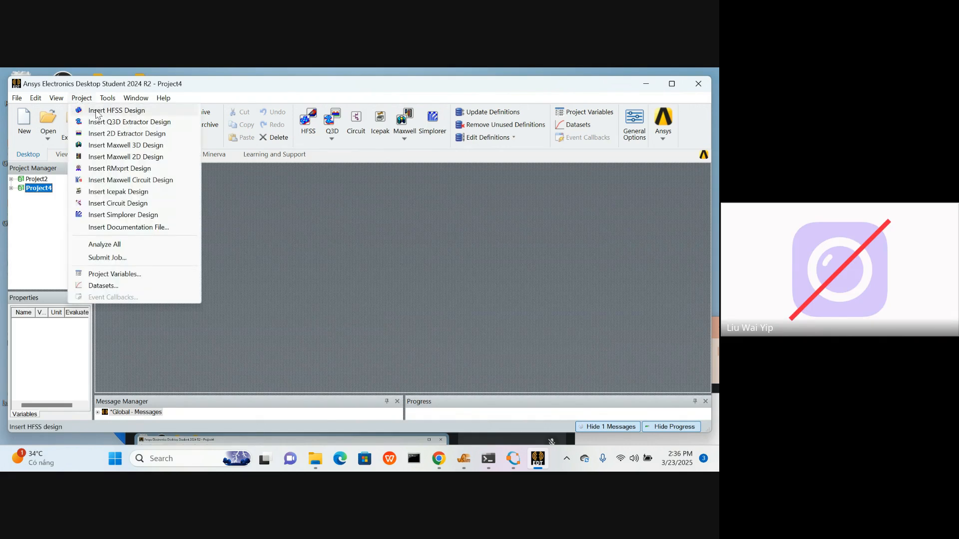
click(122, 113)
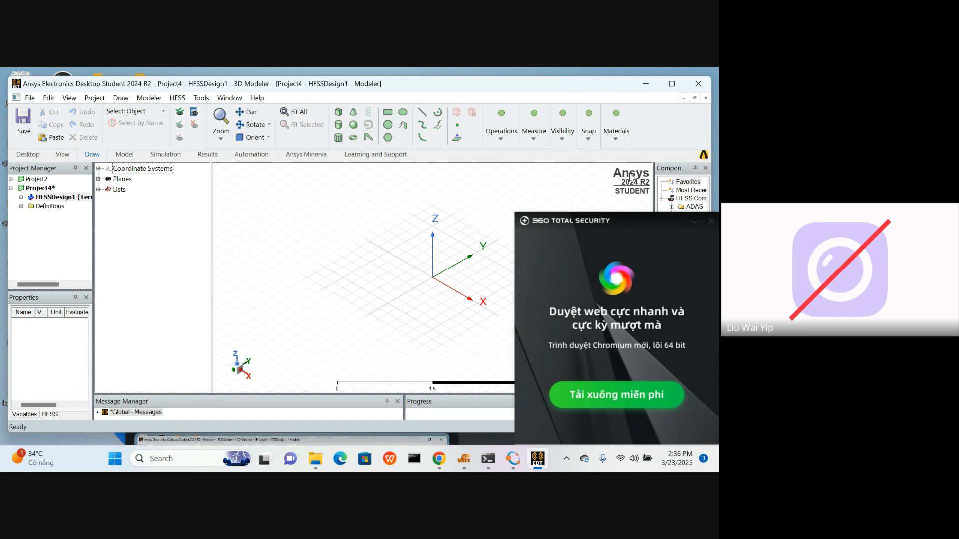
click(711, 221)
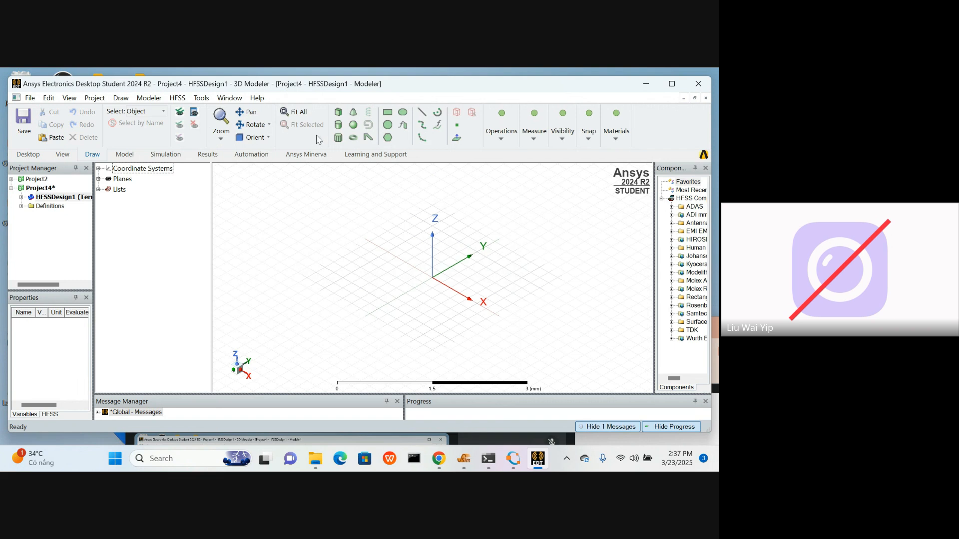
Step: Draw a box from the origin, about 1.6 mm by 1.6 mm at the base and 0.2 mm high
click(339, 114)
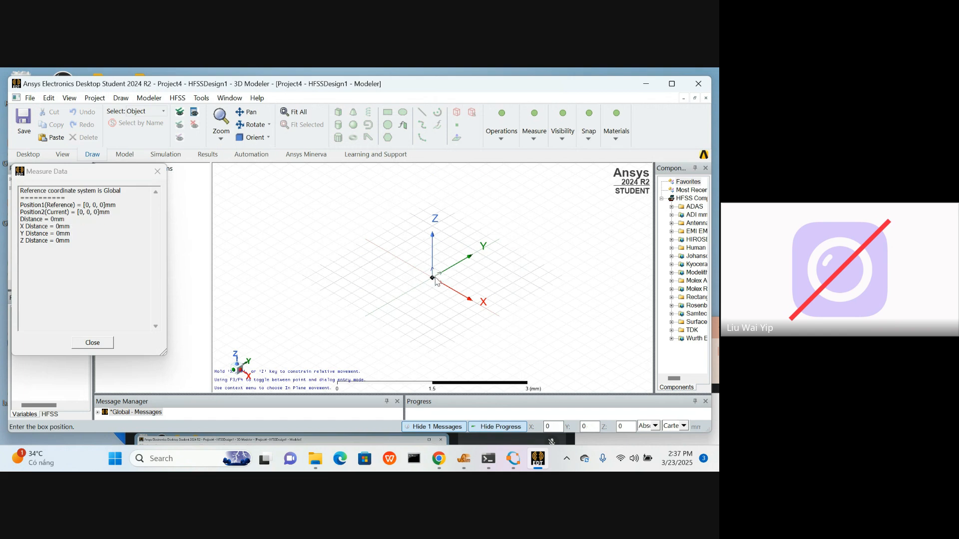
click(434, 277)
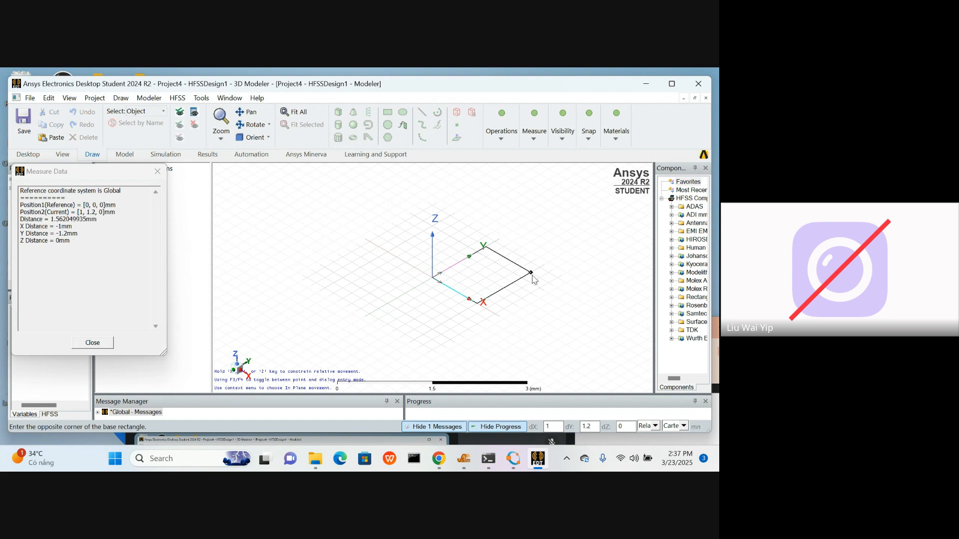
click(574, 277)
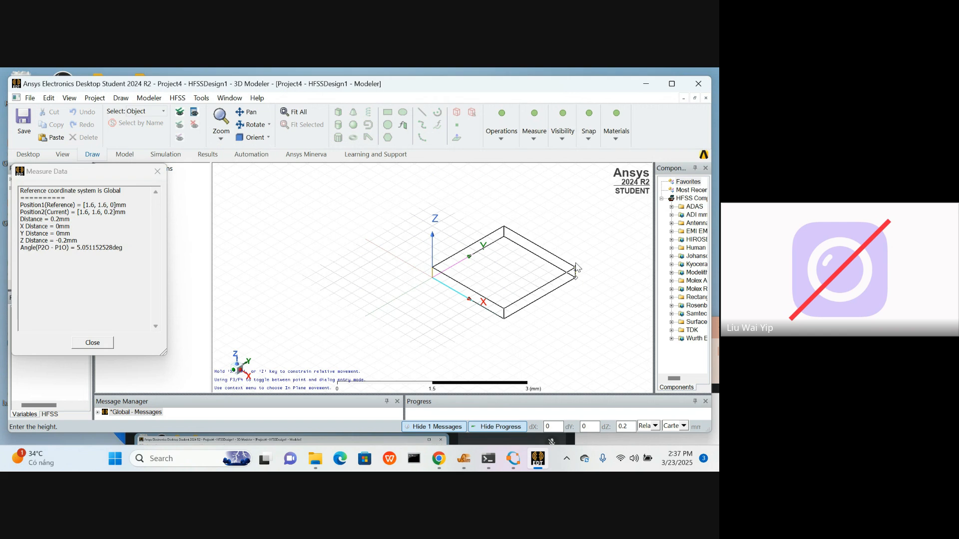
click(576, 268)
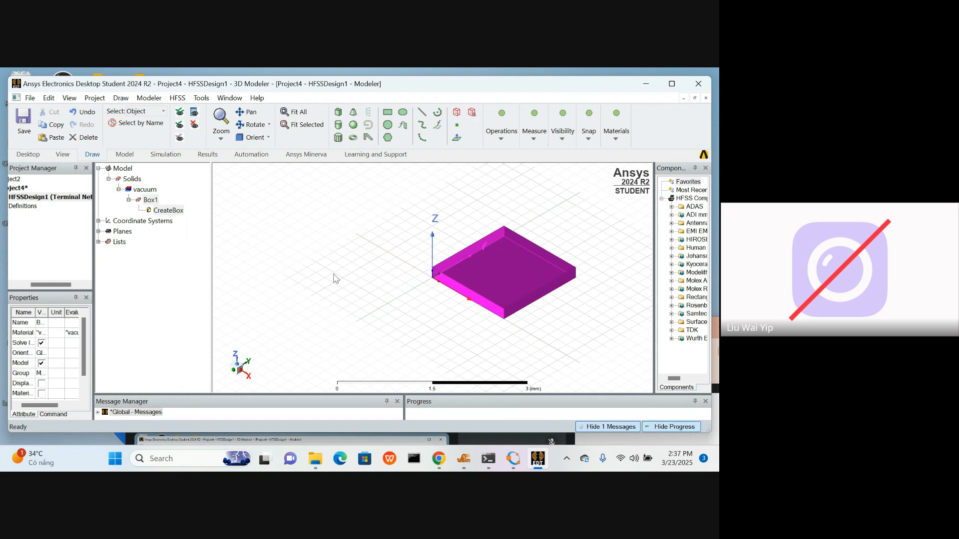
Step: Set the box's dimensions to XSize 10 mm, YSize 10 mm and ZSize 1 mm
double_click(180, 213)
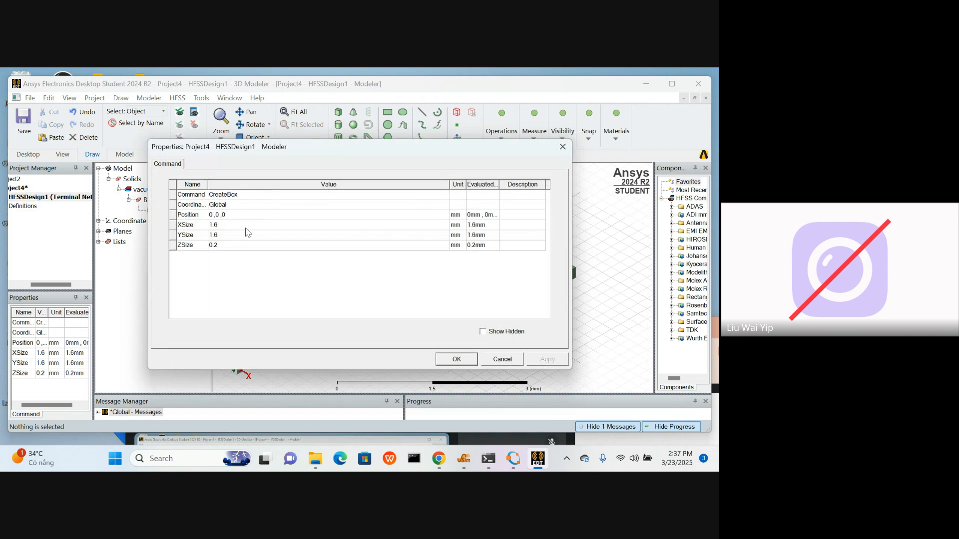
click(221, 226)
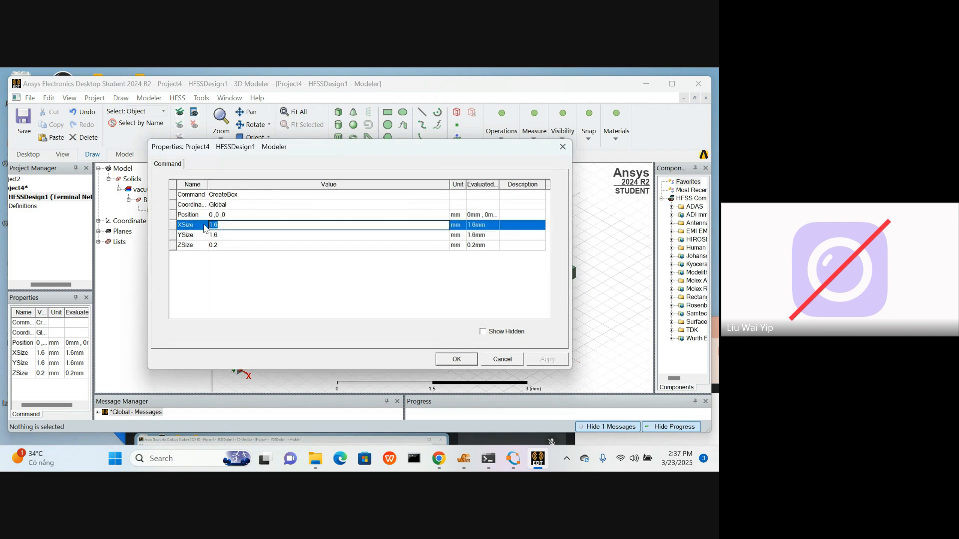
text(10)
click(221, 237)
text(10)
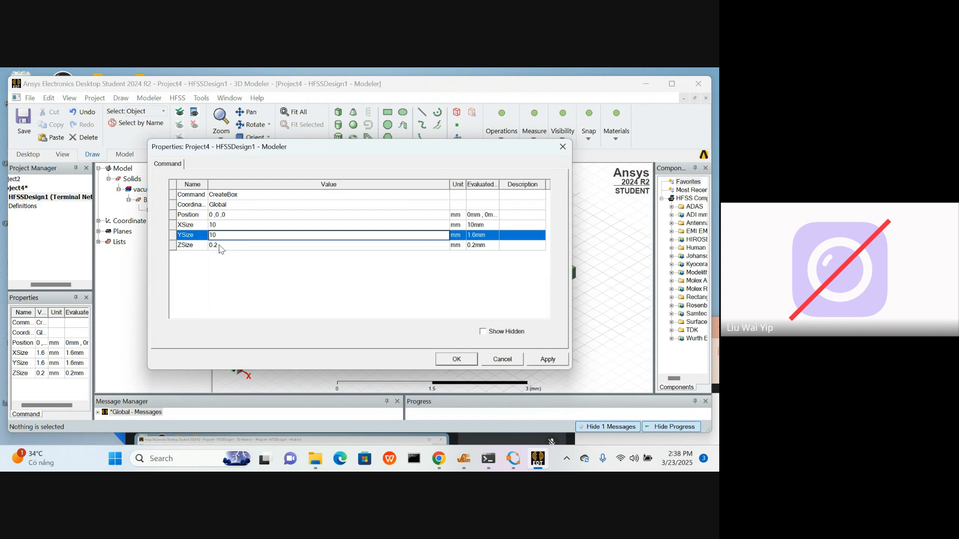
click(219, 245)
text(1)
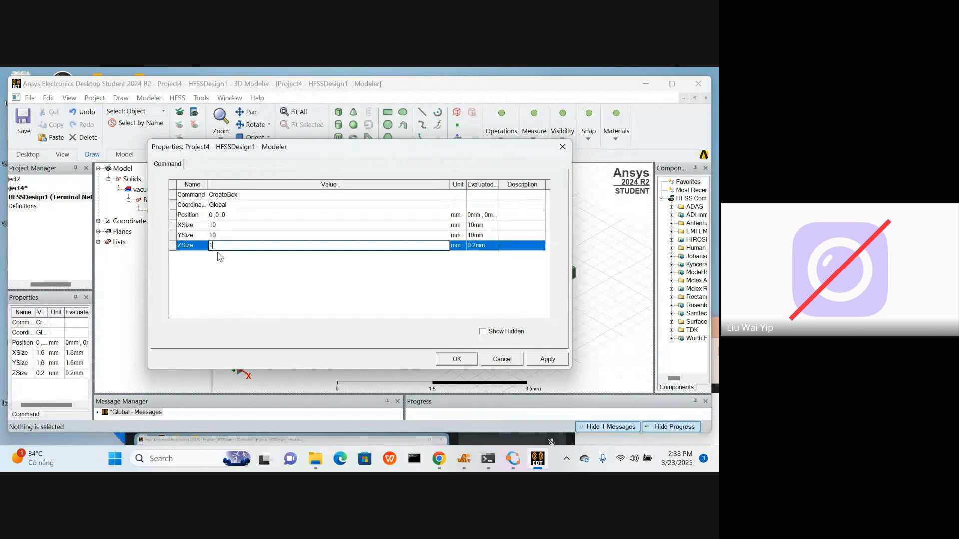
click(544, 361)
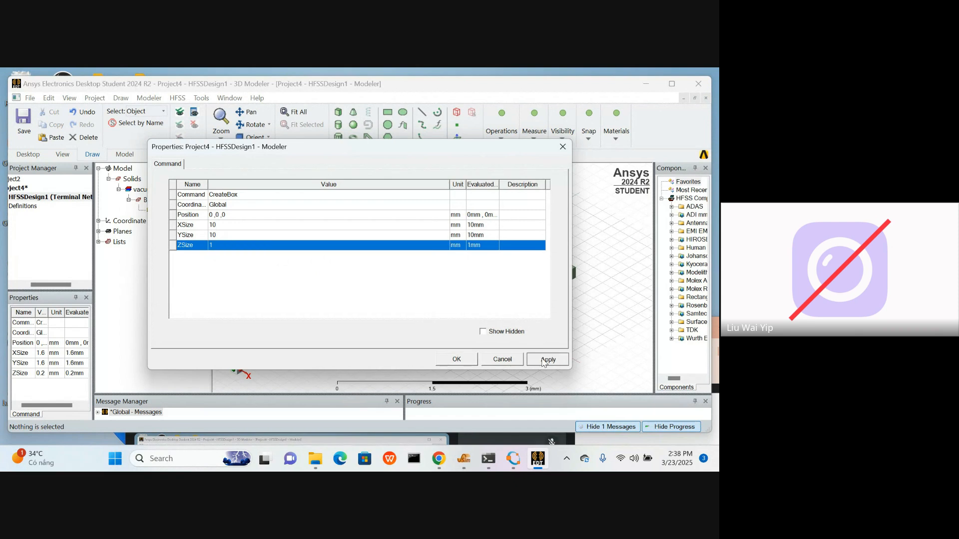
click(457, 359)
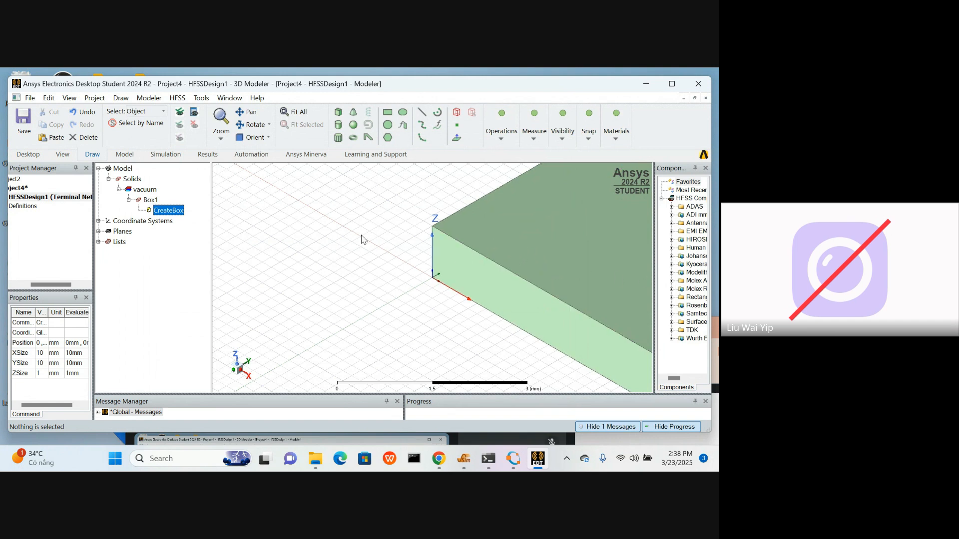
Step: Rename the box as Substrate
click(151, 200)
double_click(151, 200)
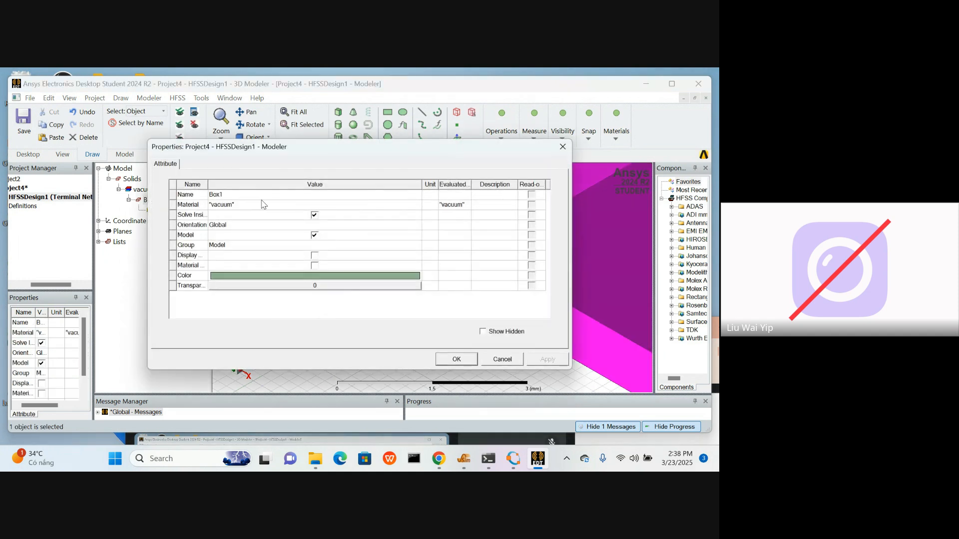
click(225, 195)
double_click(224, 196)
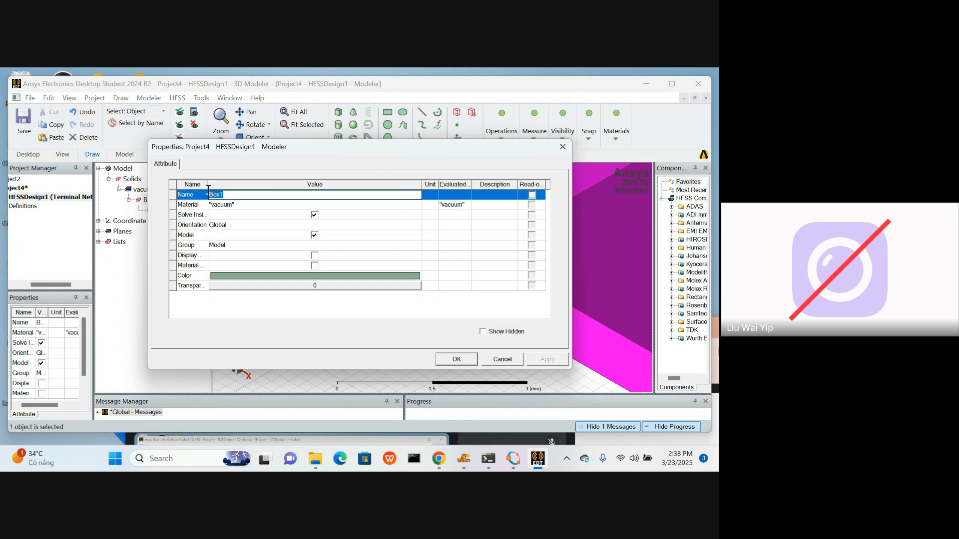
text(Substrate)
click(470, 362)
click(456, 359)
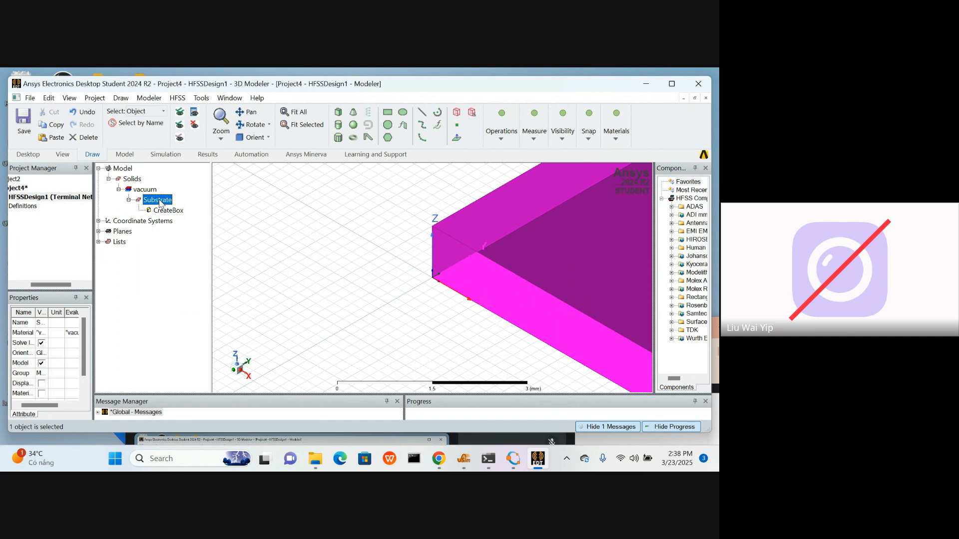
Step: Assign the FR4_epoxy material to the Substrate box and clear the selection
right_click(159, 200)
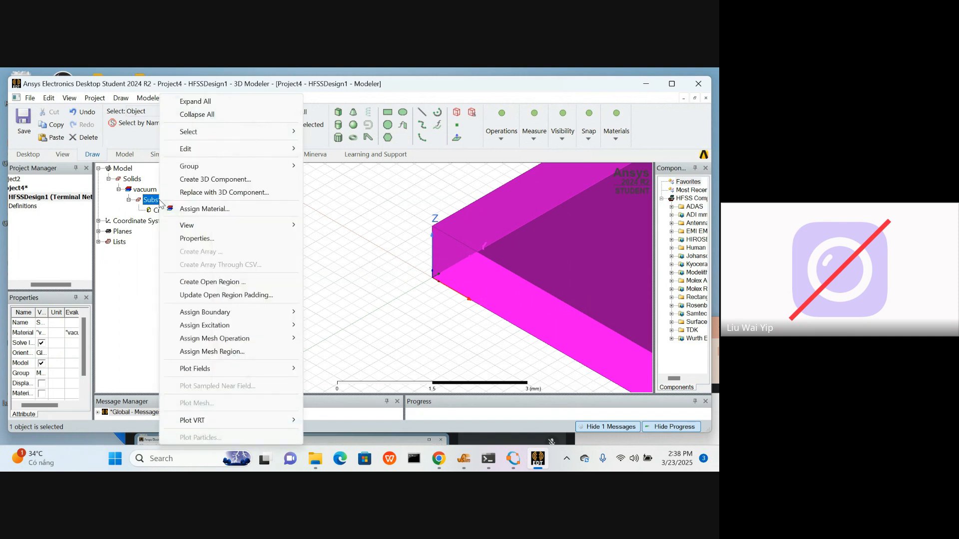
click(240, 214)
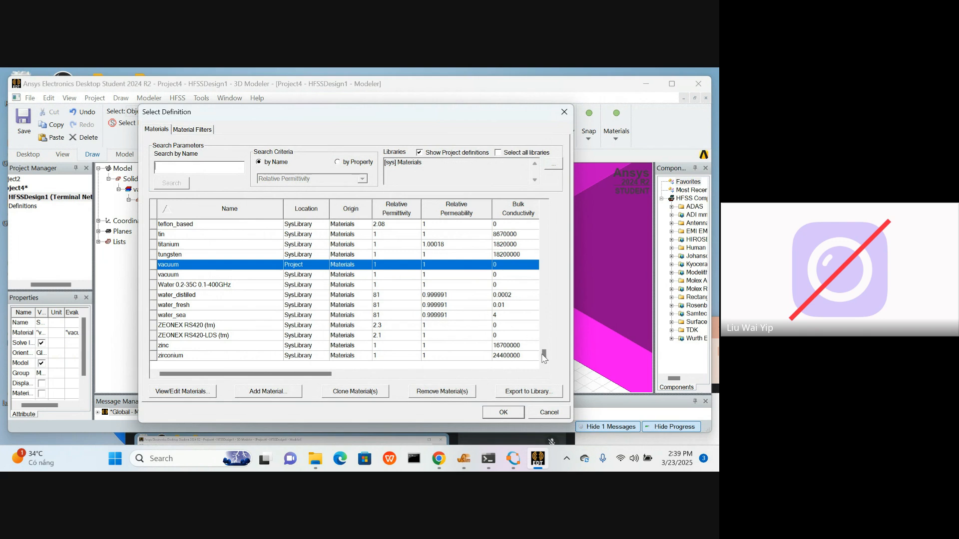
drag(544, 355, 562, 252)
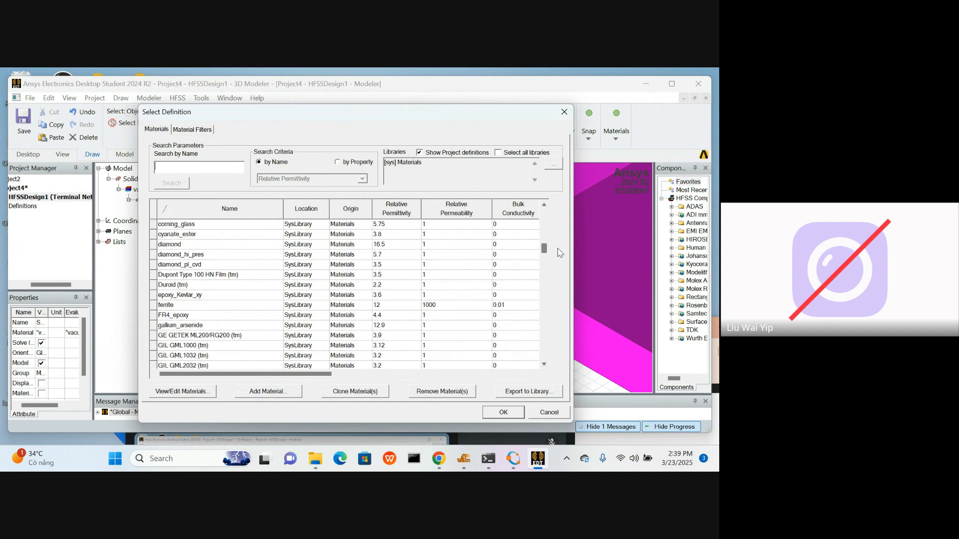
click(175, 319)
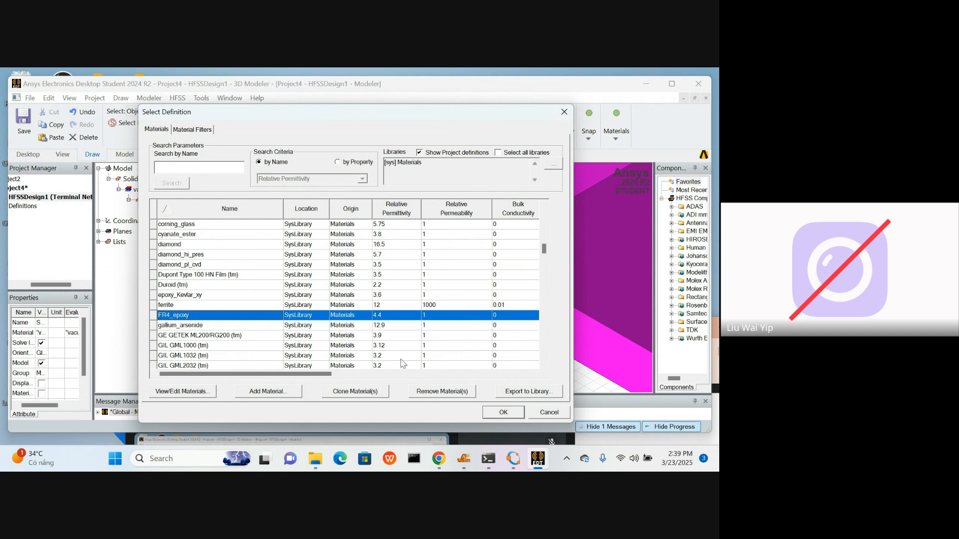
click(504, 412)
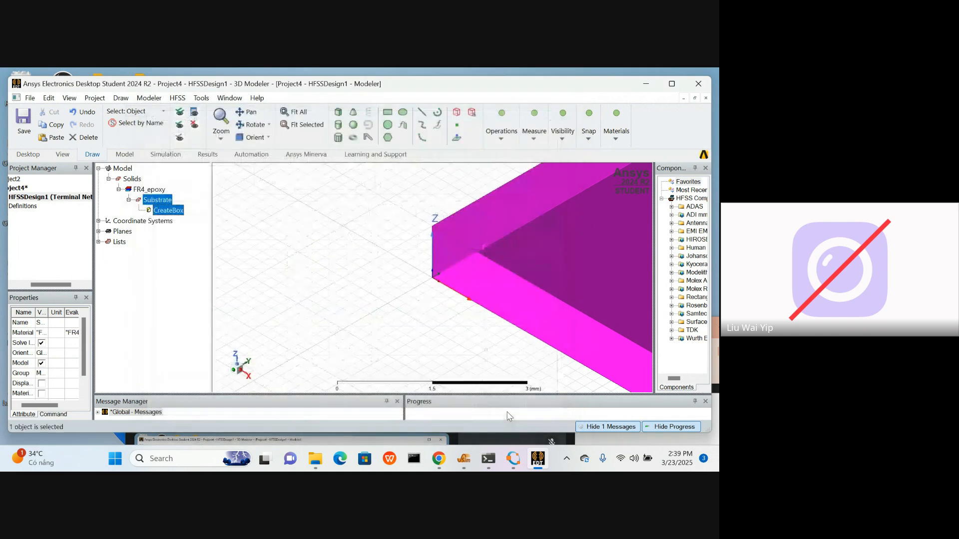
click(356, 313)
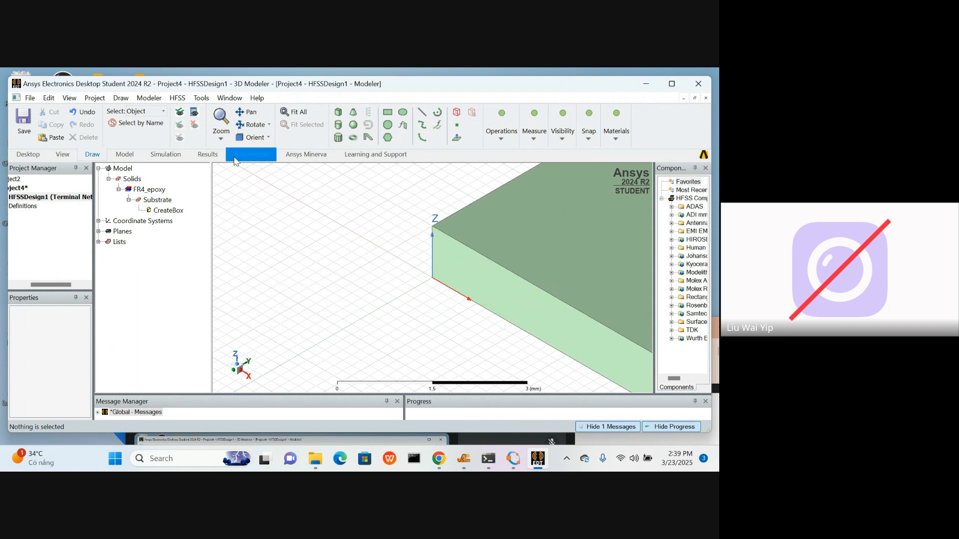
Step: Draw a second box from the origin beneath the substrate, about 9 mm by 10.5 mm and extending 1 mm down in Z
click(295, 114)
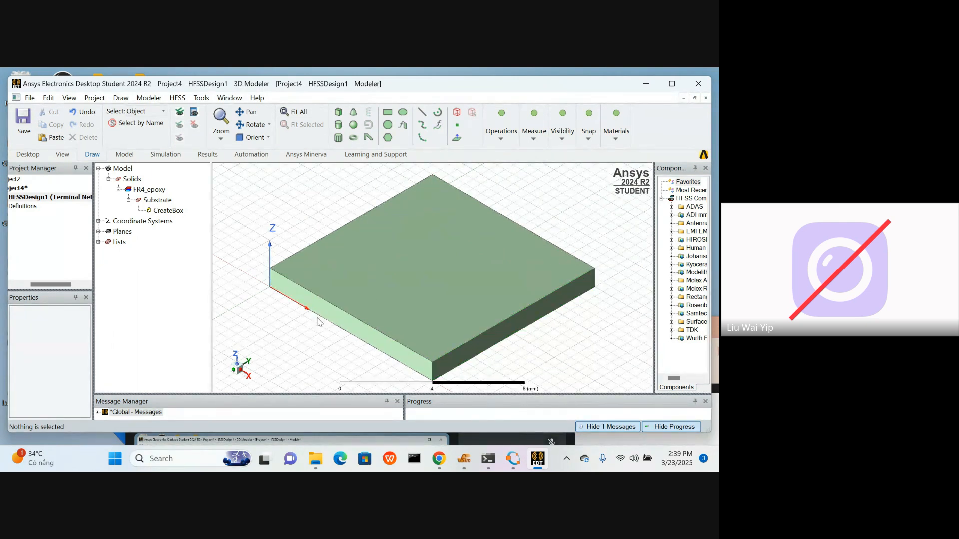
click(339, 114)
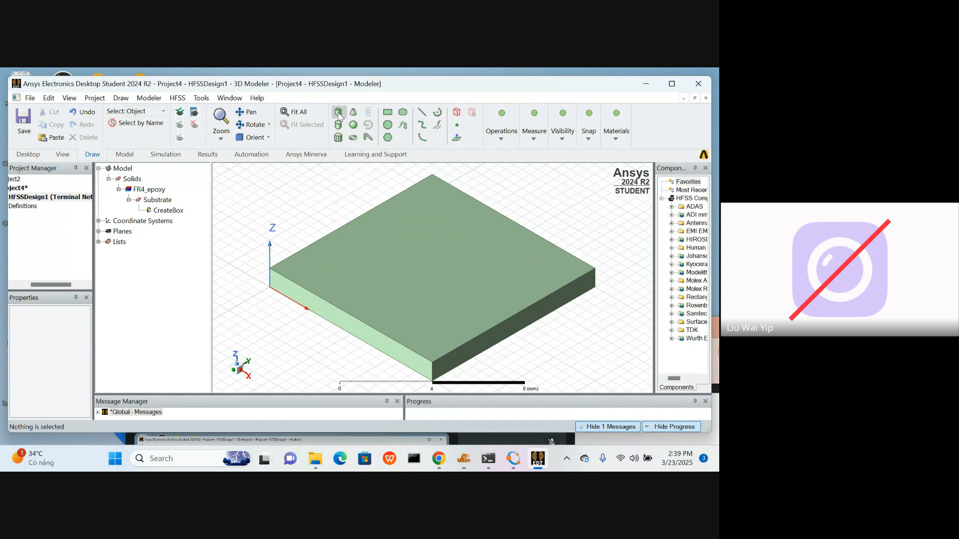
click(269, 288)
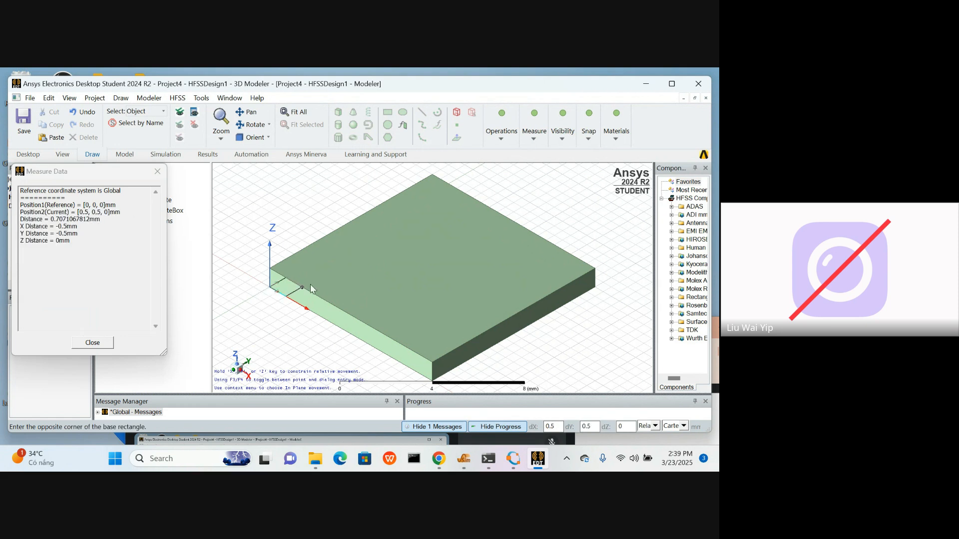
click(586, 274)
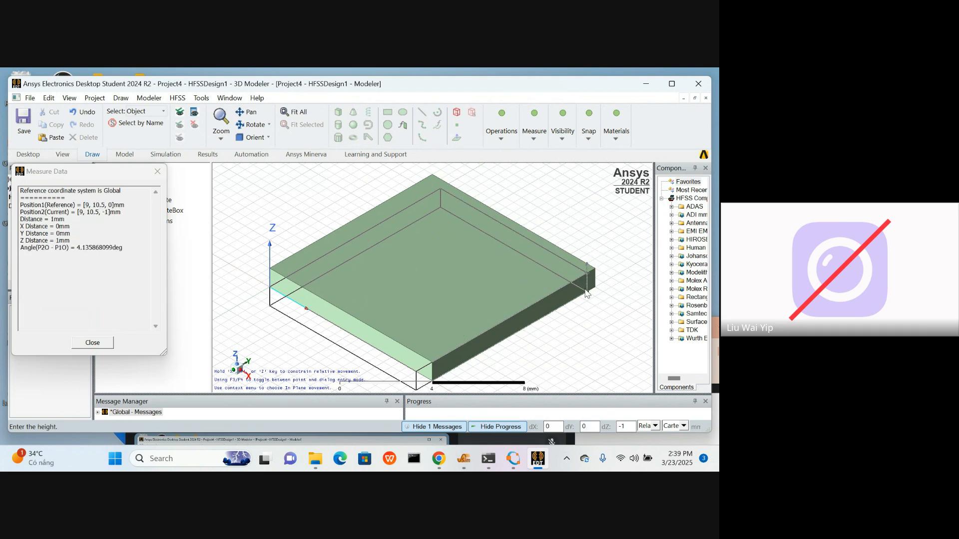
click(587, 294)
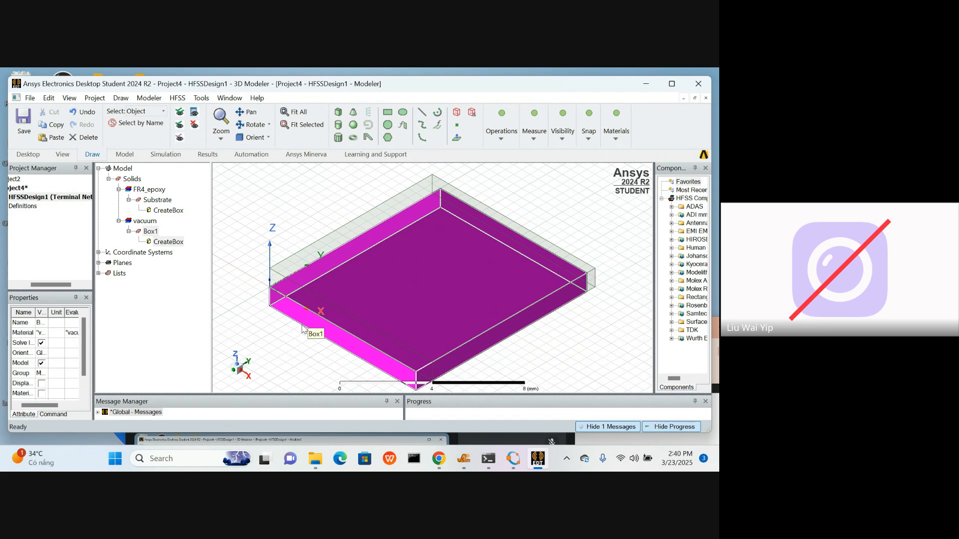
Step: Rename the new box below the substrate as Ground
double_click(150, 232)
click(232, 195)
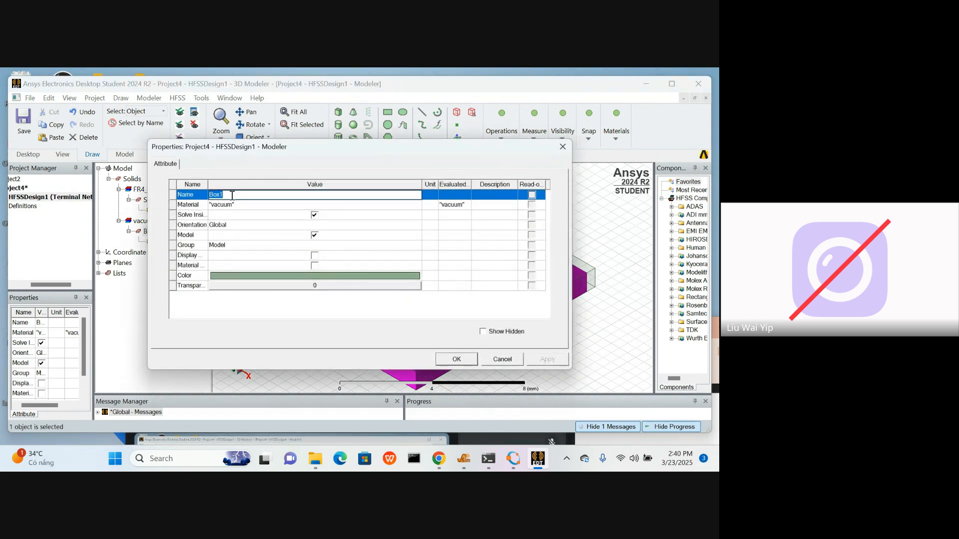
text(Ground)
click(452, 364)
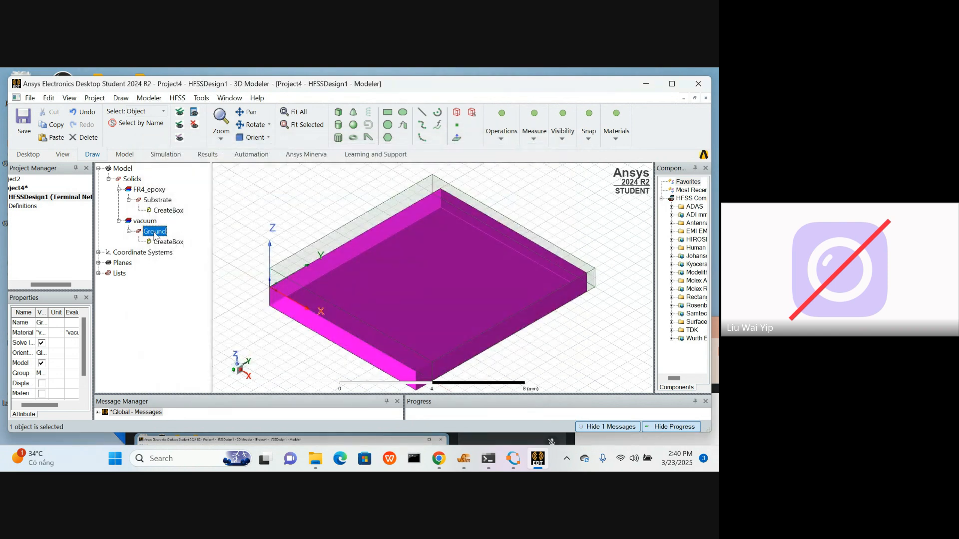
Step: Assign the copper material to the Ground box
right_click(154, 232)
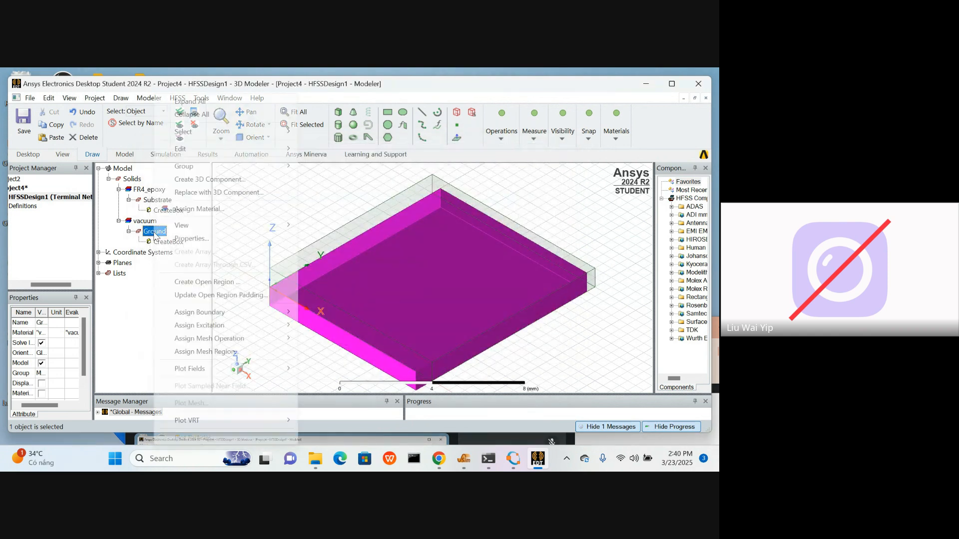
click(224, 209)
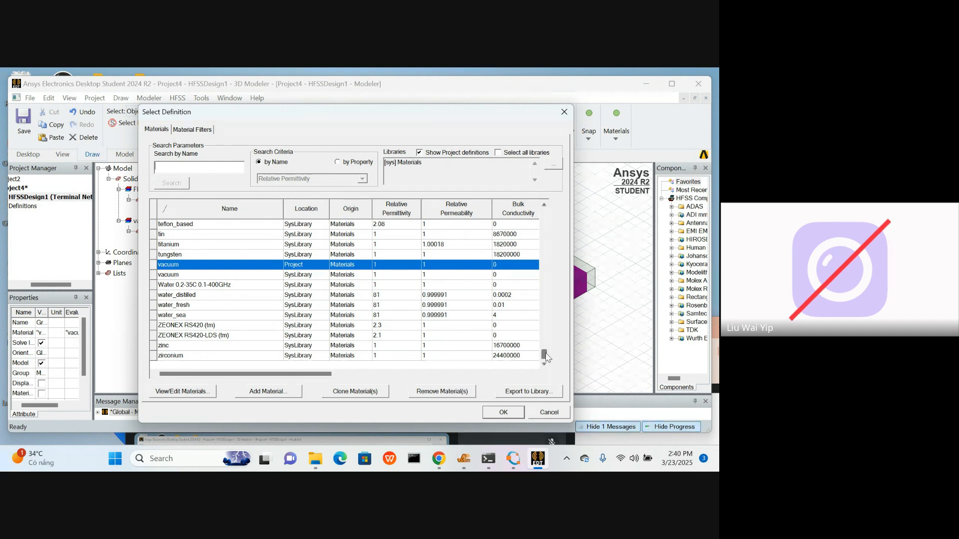
drag(545, 355, 574, 245)
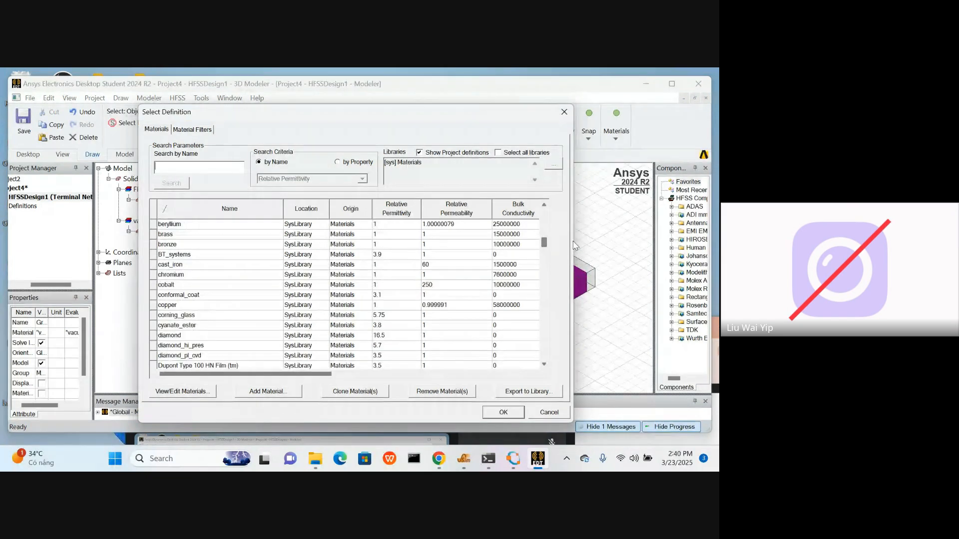
click(192, 306)
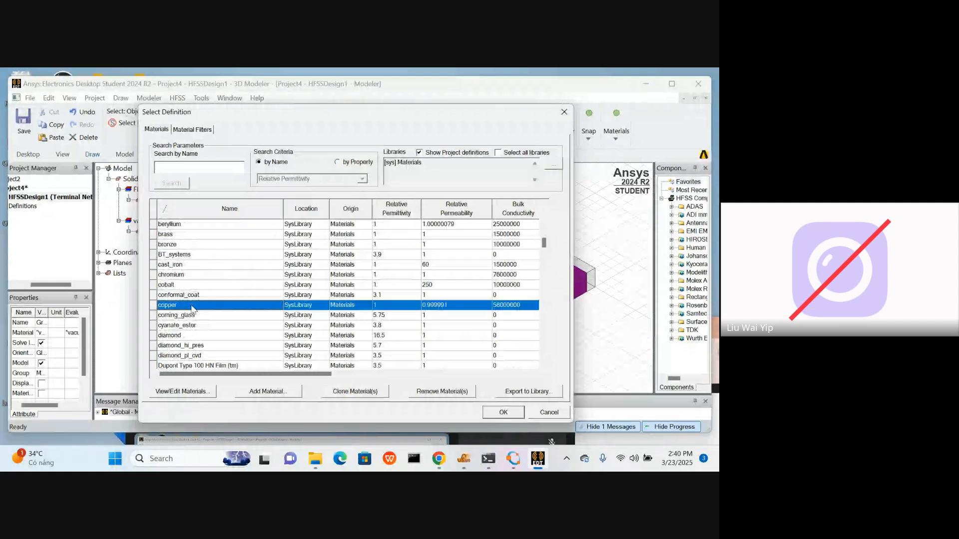
click(503, 412)
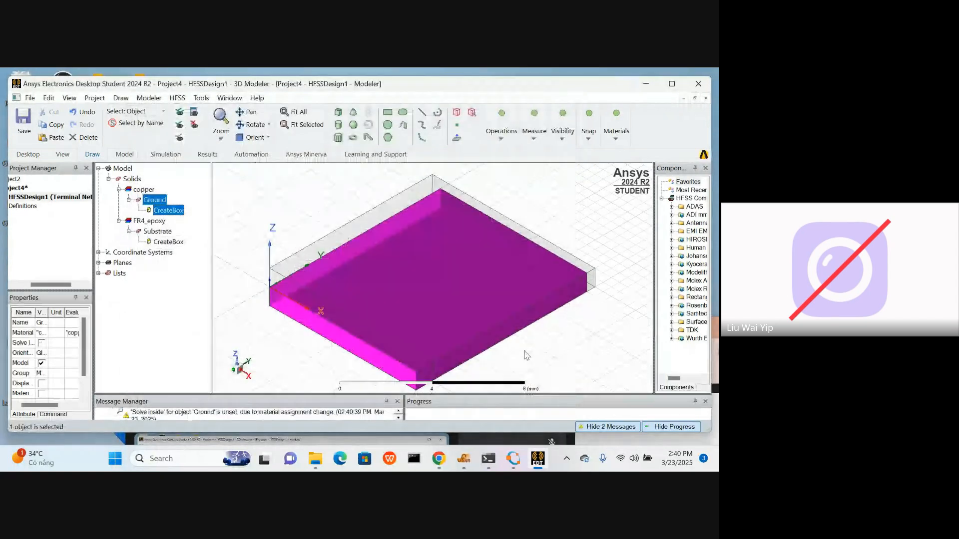
Step: Set the Ground box's XSize to 10 mm, YSize to 10 mm and ZSize to -0.02 mm
double_click(177, 210)
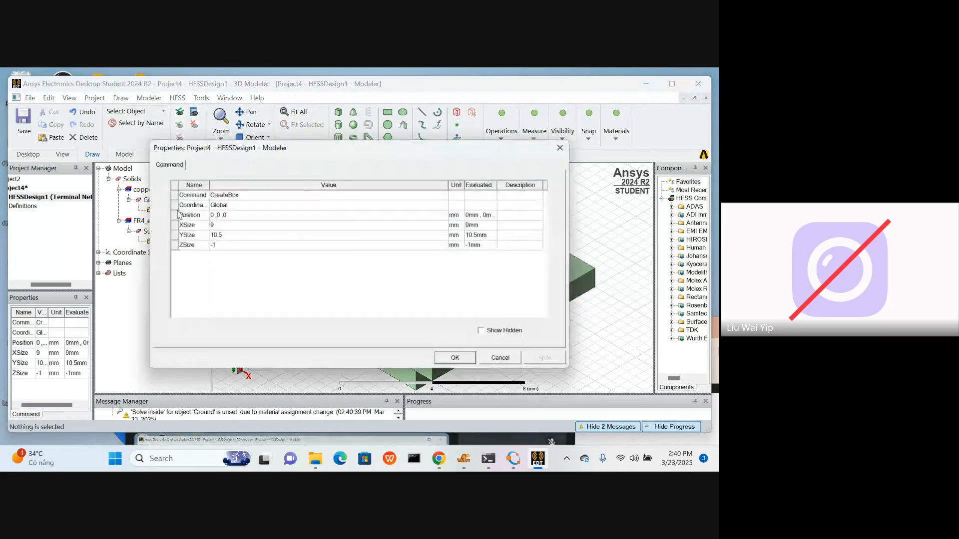
click(210, 225)
text(10)
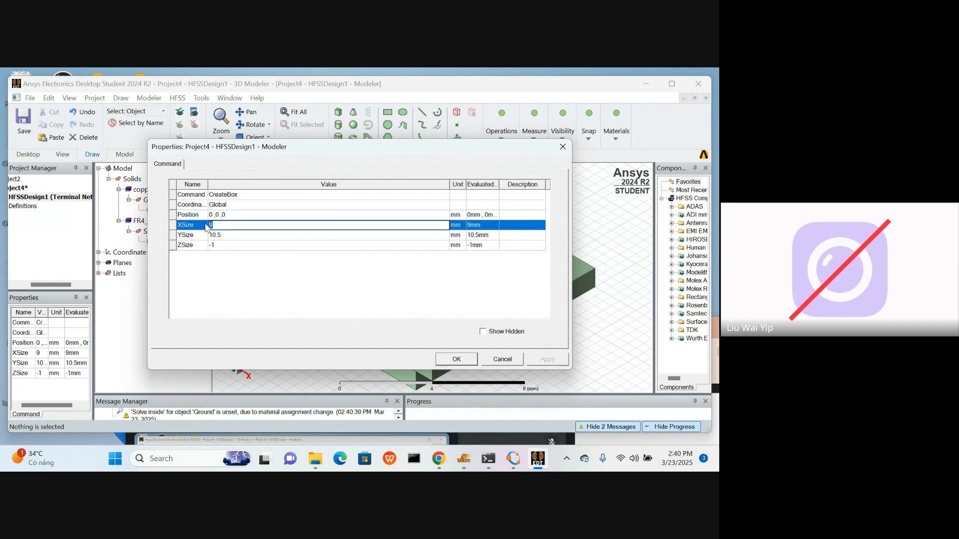
click(210, 235)
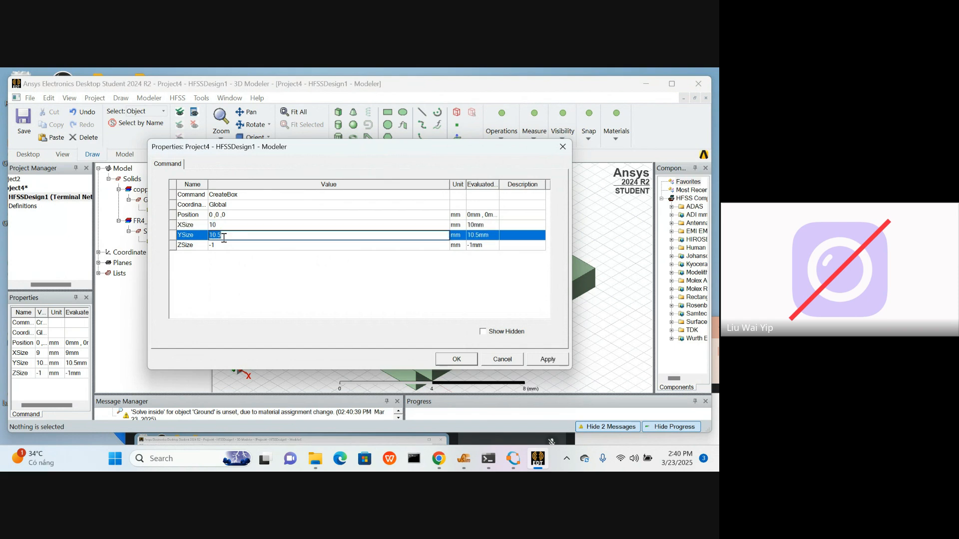
text(10)
click(224, 246)
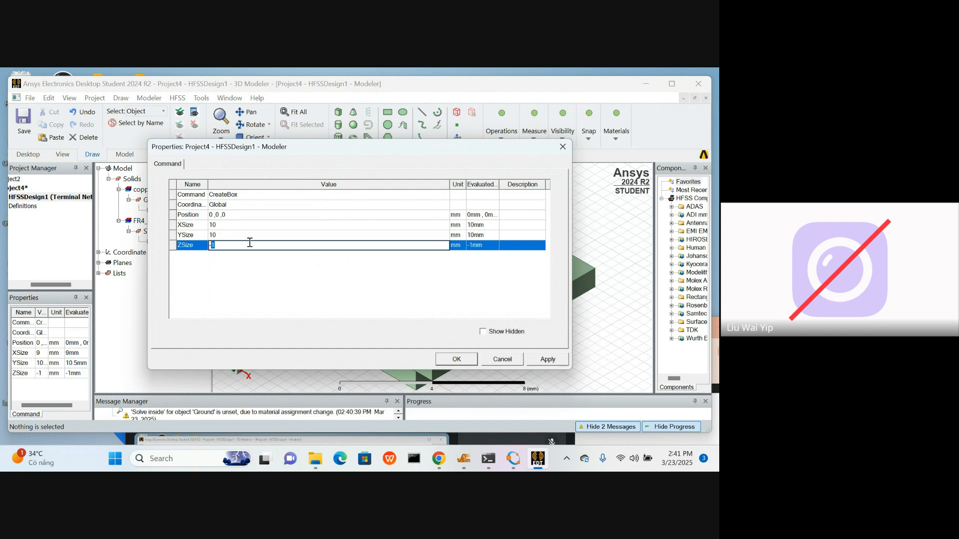
text(-0.02)
click(549, 360)
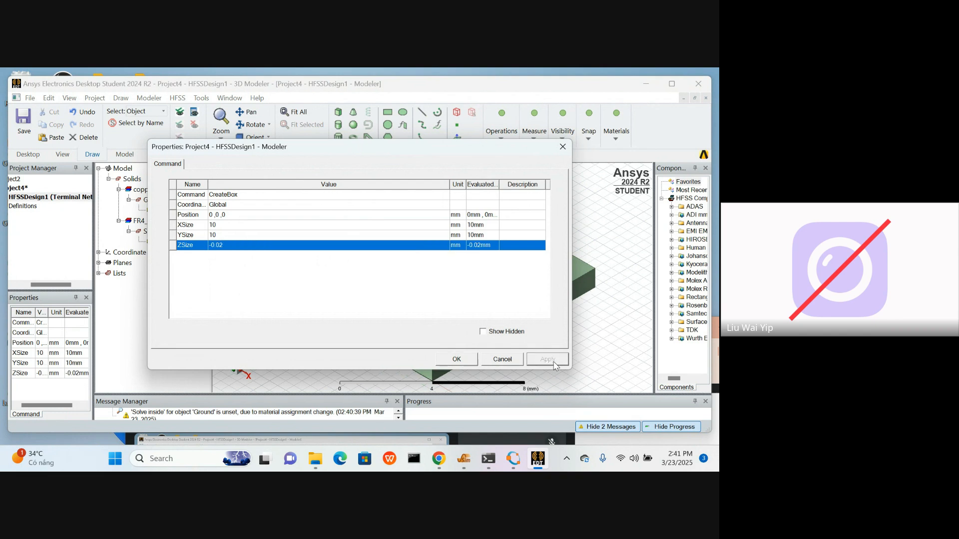
click(457, 359)
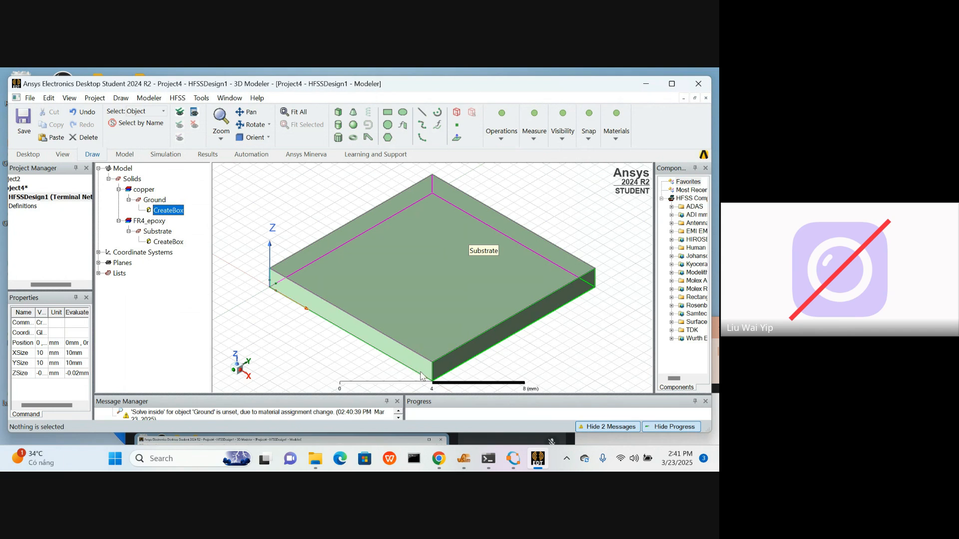
Step: Change the Ground box's colour to pure blue (RGB 0, 0, 255) and clear the object selection
double_click(156, 200)
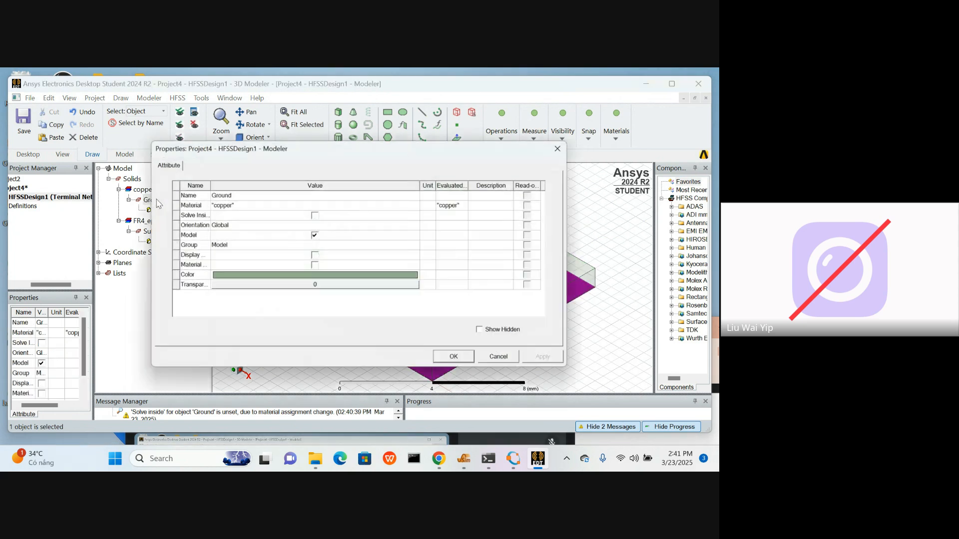
click(339, 280)
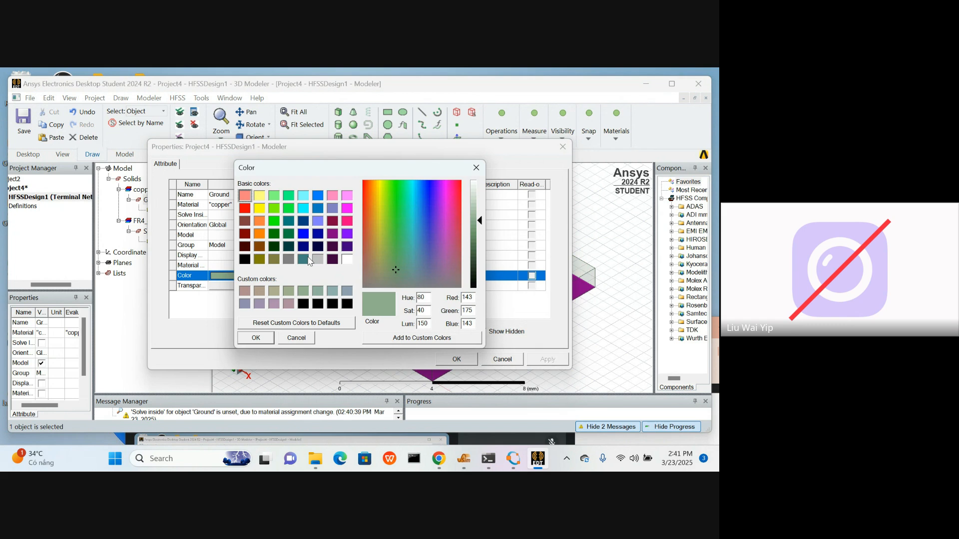
click(303, 235)
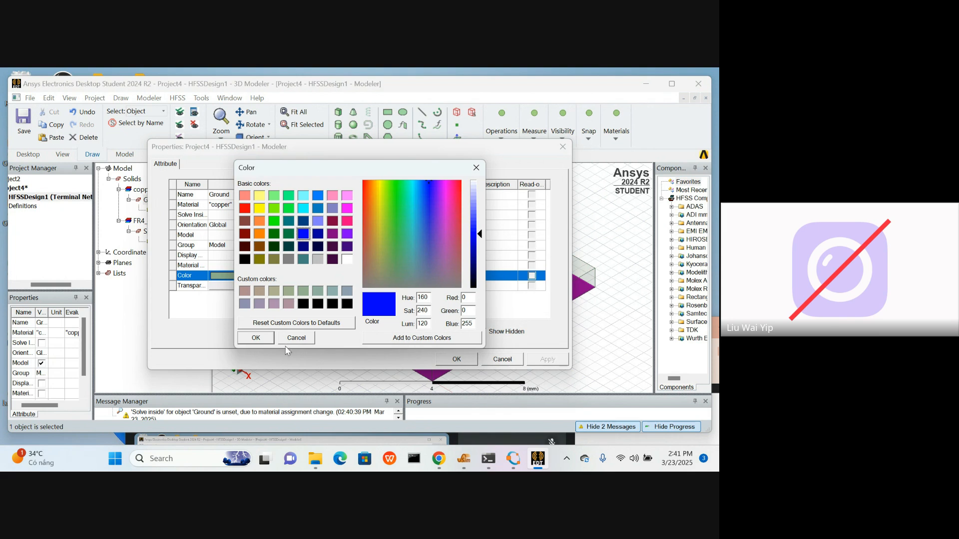
click(256, 338)
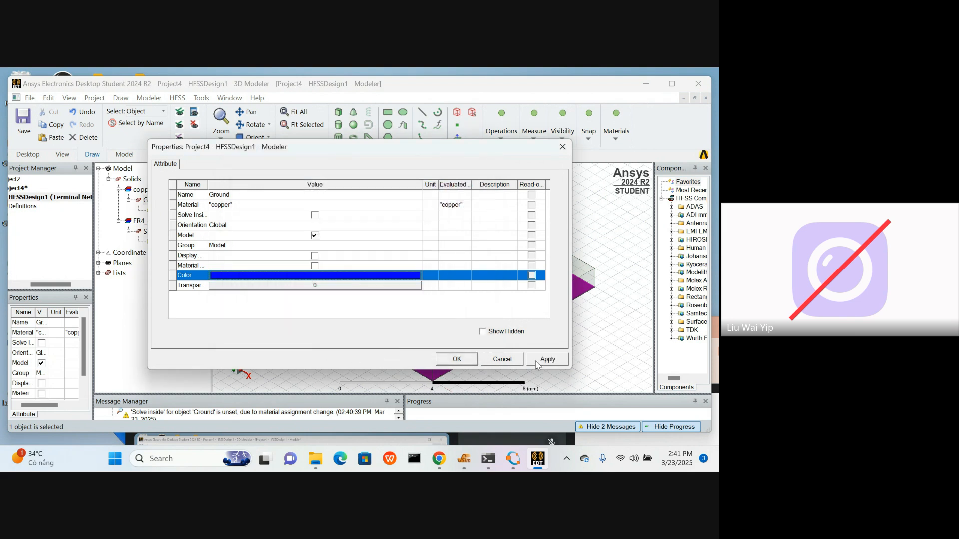
click(458, 360)
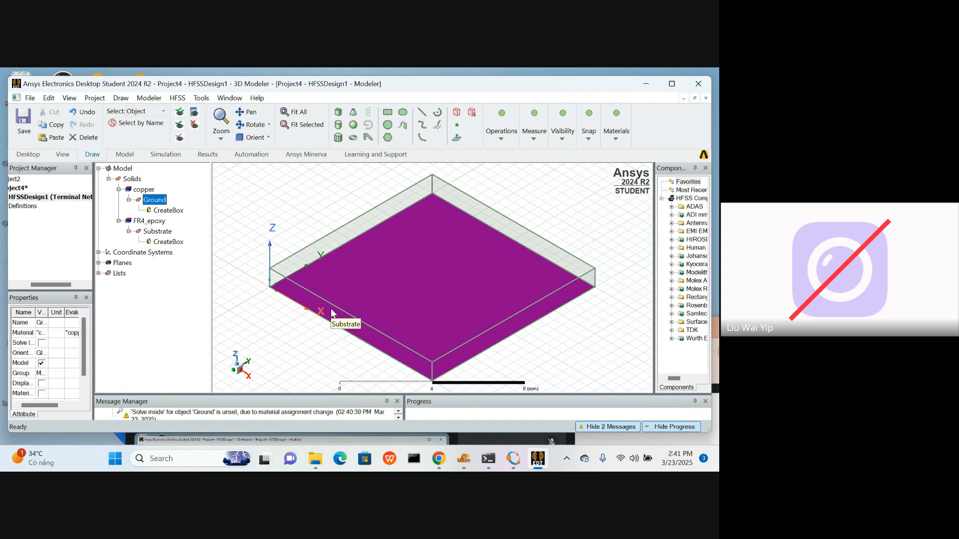
click(145, 192)
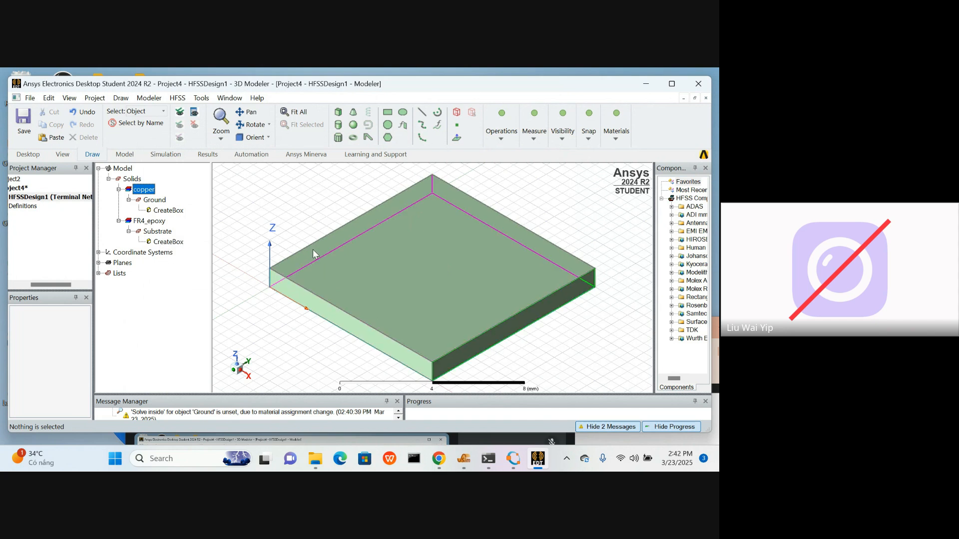
Step: Draw a third box near the middle of the substrate's front edge, about 1.5 mm by 1 mm and 2 mm high
click(338, 113)
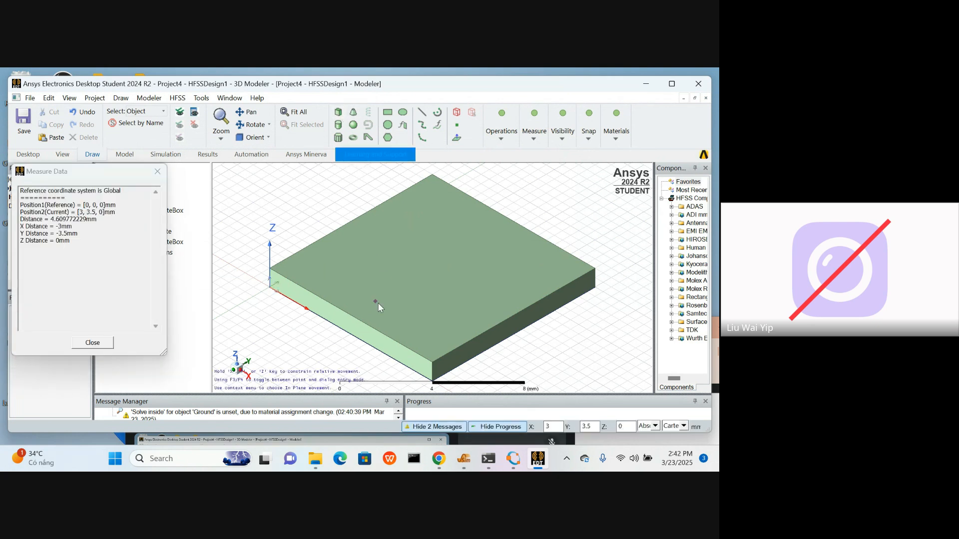
click(342, 313)
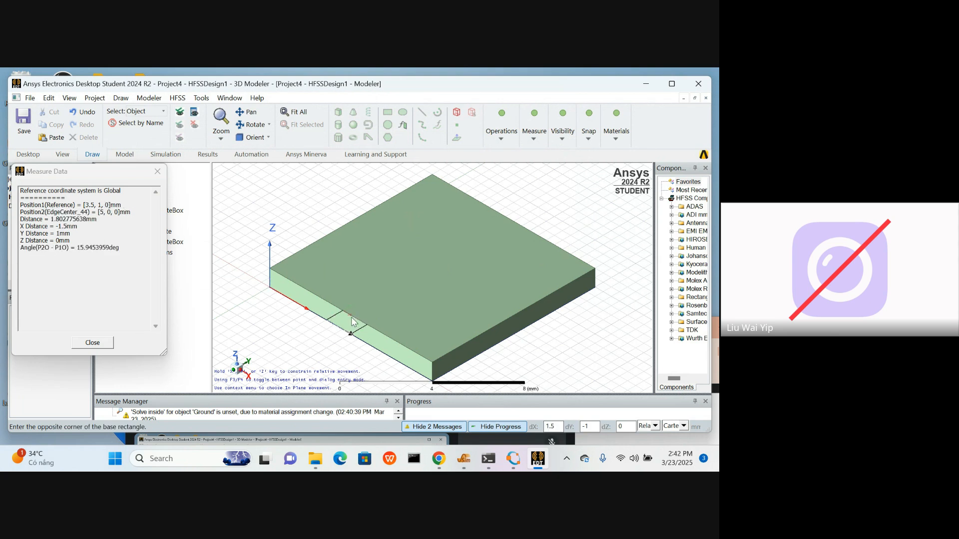
click(351, 333)
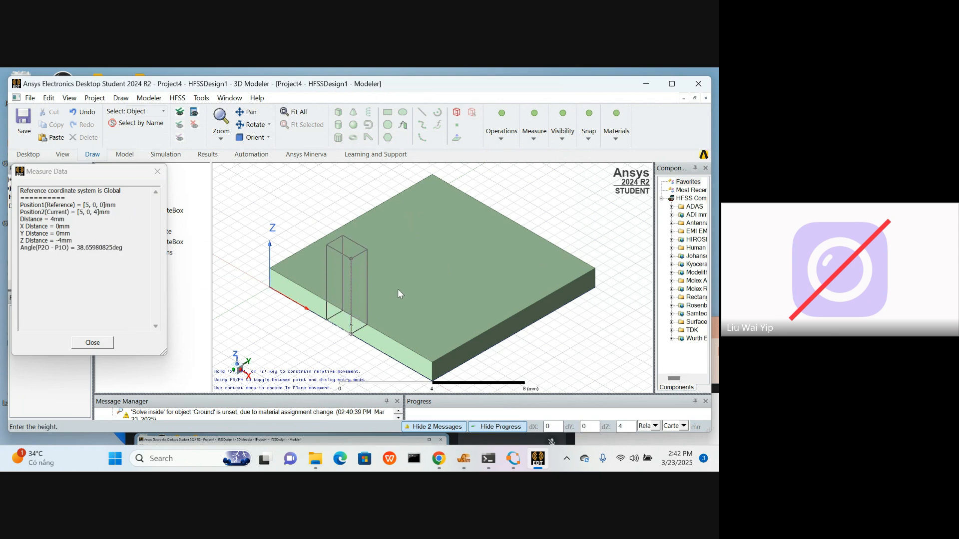
click(368, 304)
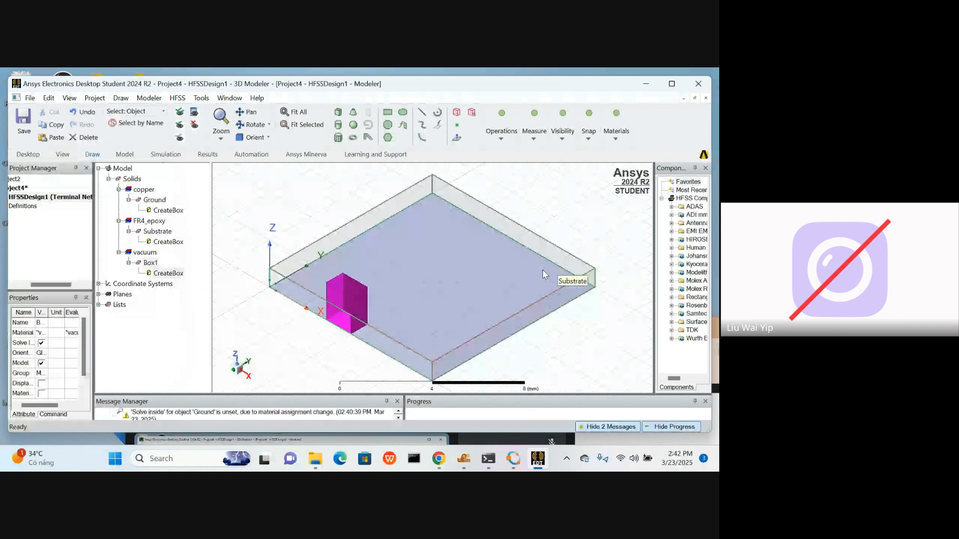
Step: Set the new vacuum box's position to 4, 0, 1 mm
double_click(167, 273)
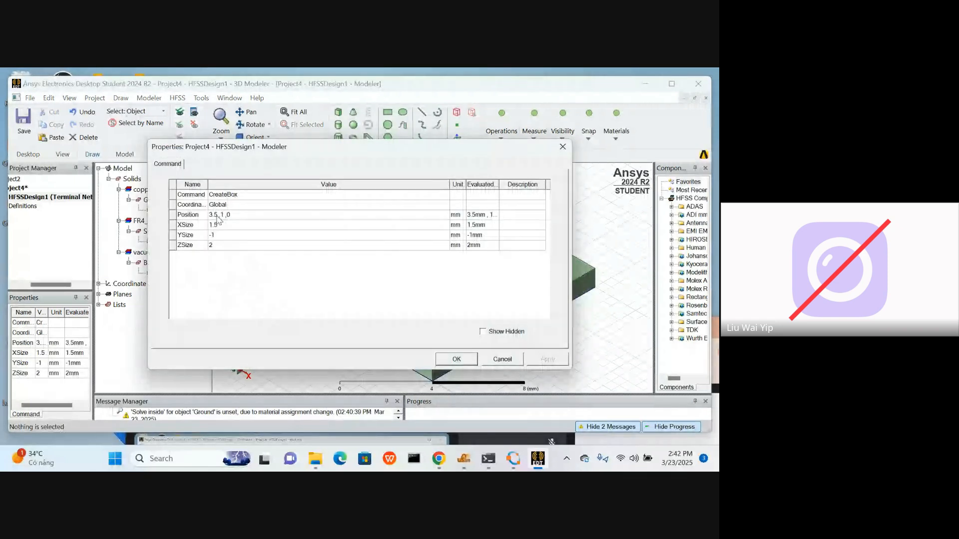
click(216, 216)
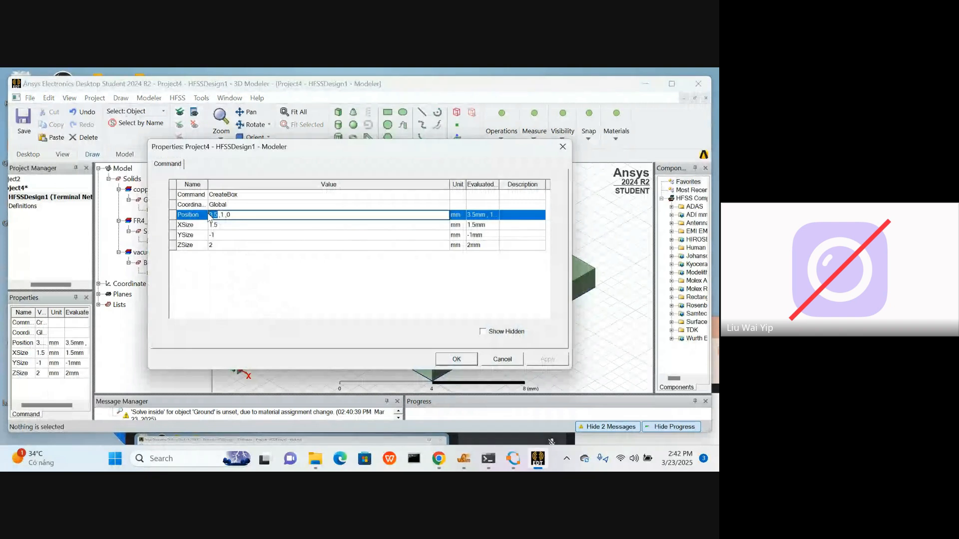
key(BackSpace)
key(BackSpace)
key(BackSpace)
text(4)
text(.)
key(BackSpace)
text(0)
text(1)
Step: Set the new vacuum box's XSize to 1.85 mm, YSize to 10 mm and ZSize to 0.02 mm
click(219, 226)
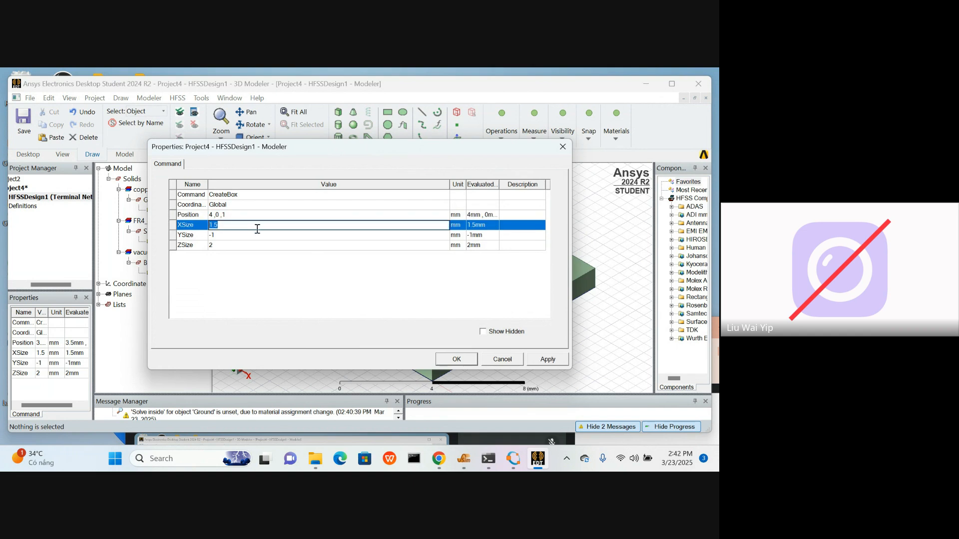
text(1.85)
click(218, 236)
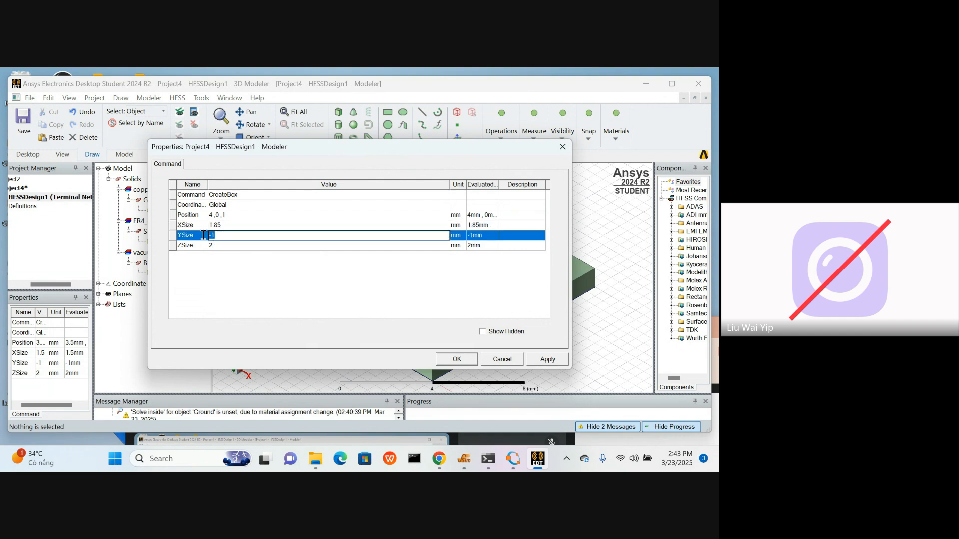
text(10)
click(250, 250)
click(250, 250)
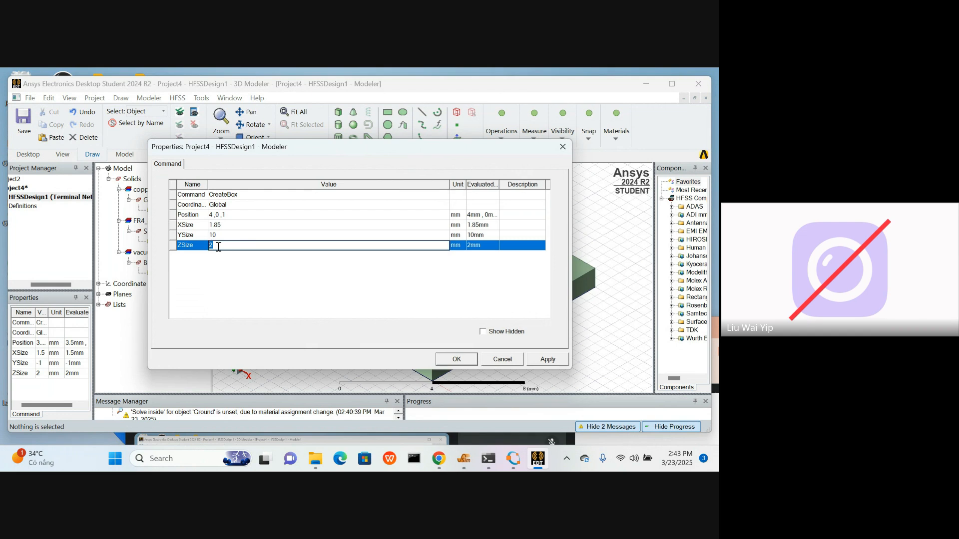
text(0.02)
click(561, 360)
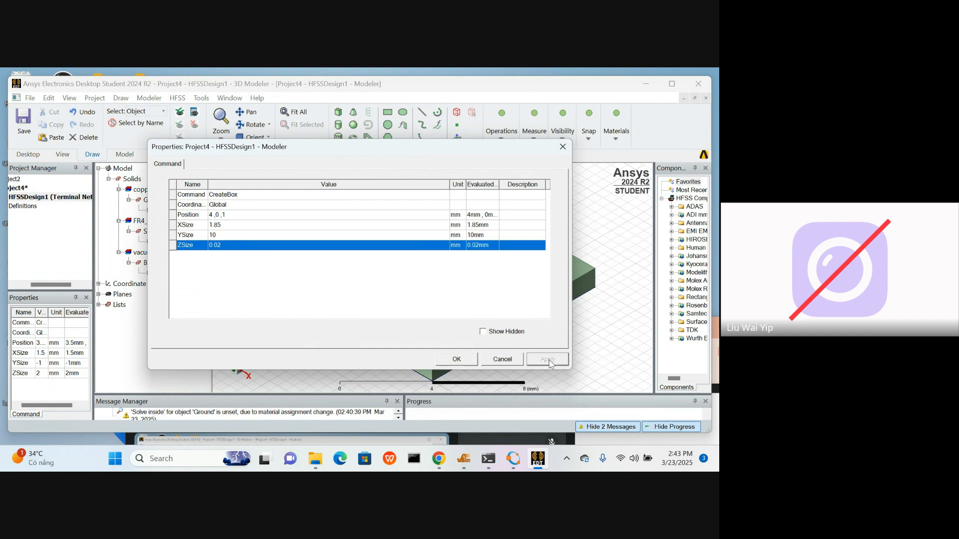
click(459, 359)
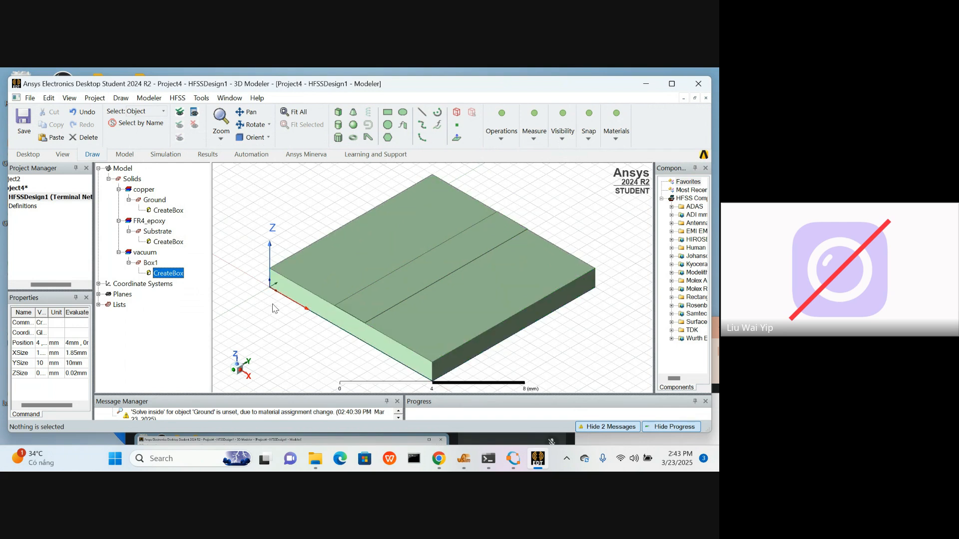
Step: Rename the thin strip box on the substrate as Microstrip and change its colour to pure blue (RGB 0, 0, 255)
double_click(151, 263)
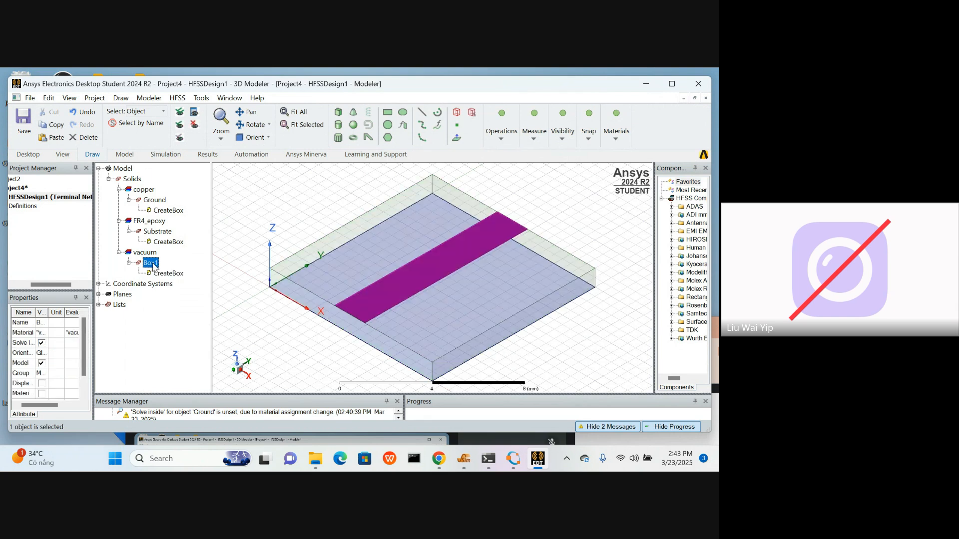
click(233, 196)
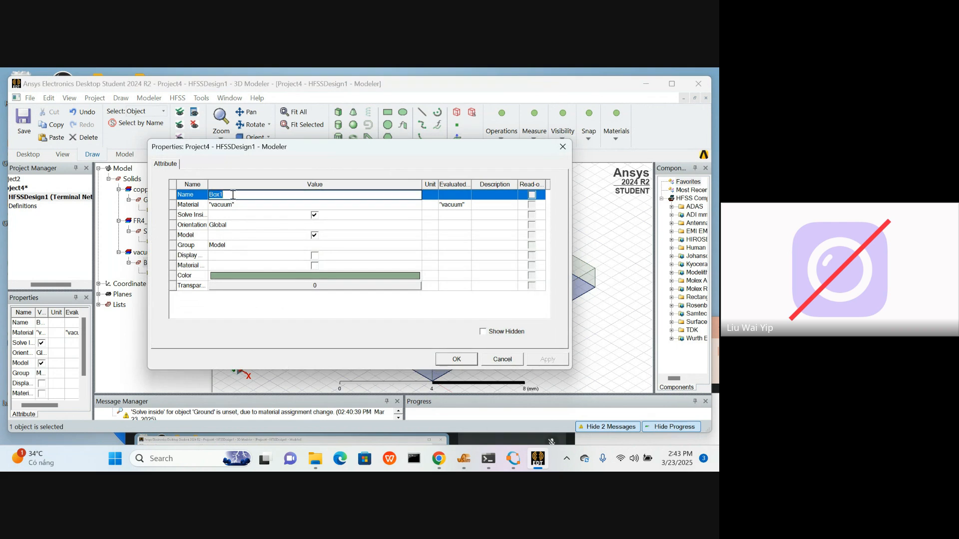
text(Microstrip)
double_click(396, 276)
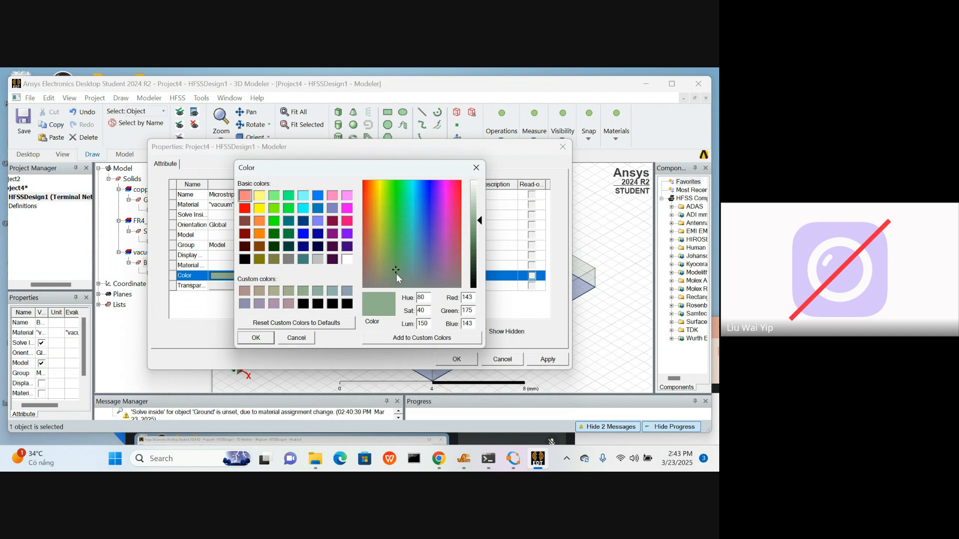
click(303, 233)
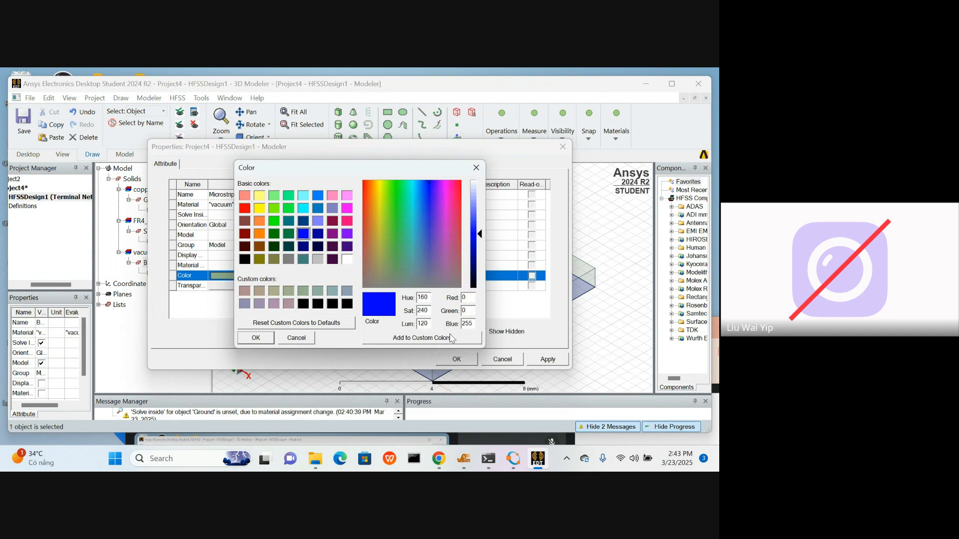
click(264, 338)
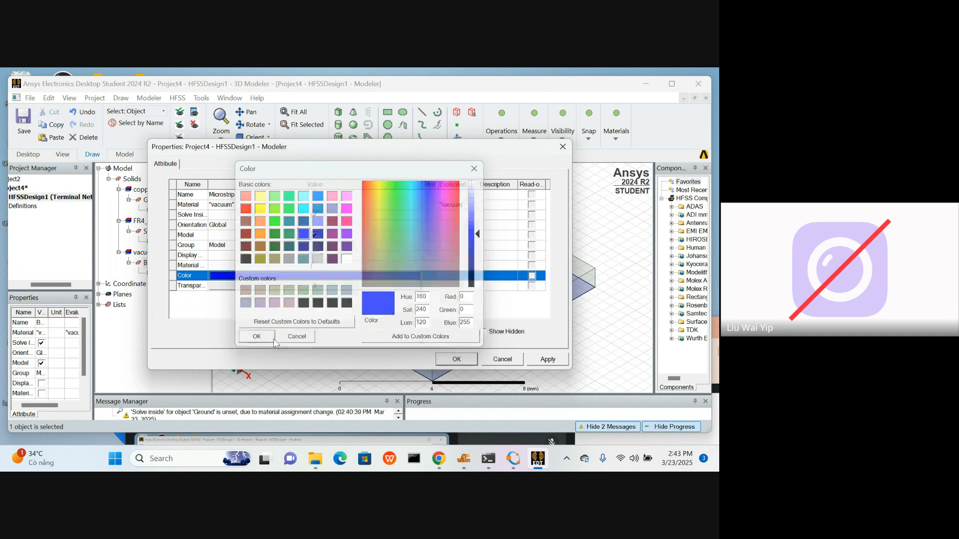
click(543, 360)
click(457, 359)
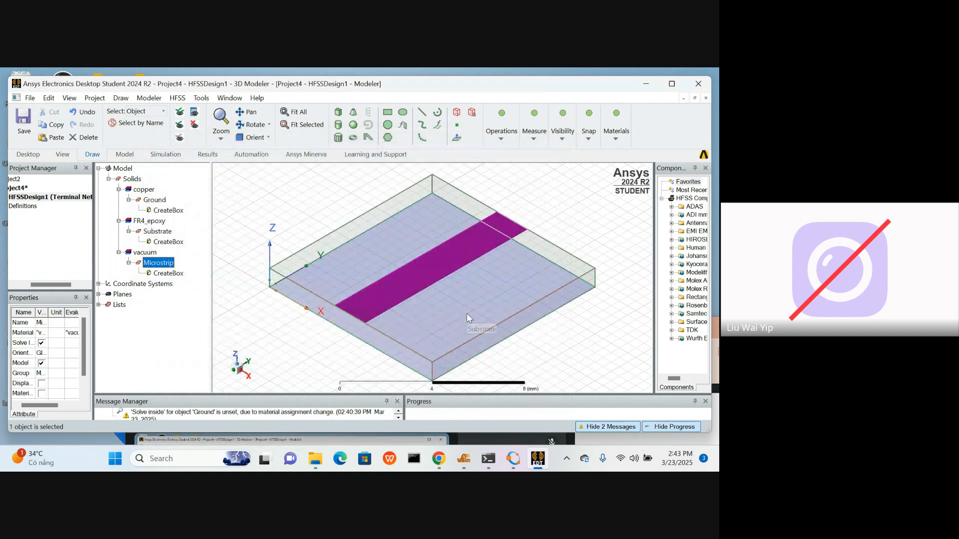
Step: Assign the copper material to the Microstrip box and clear the selection
right_click(152, 266)
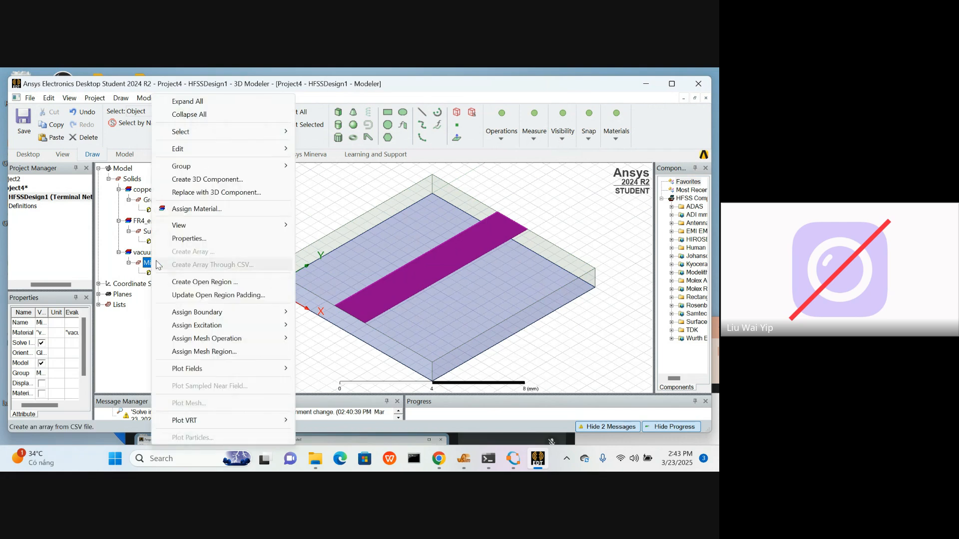
click(203, 211)
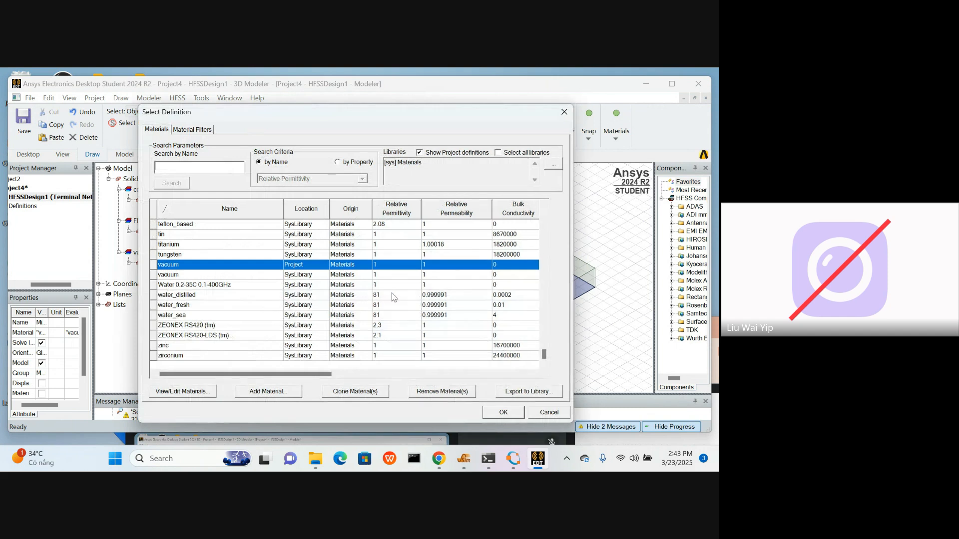
drag(544, 354, 548, 250)
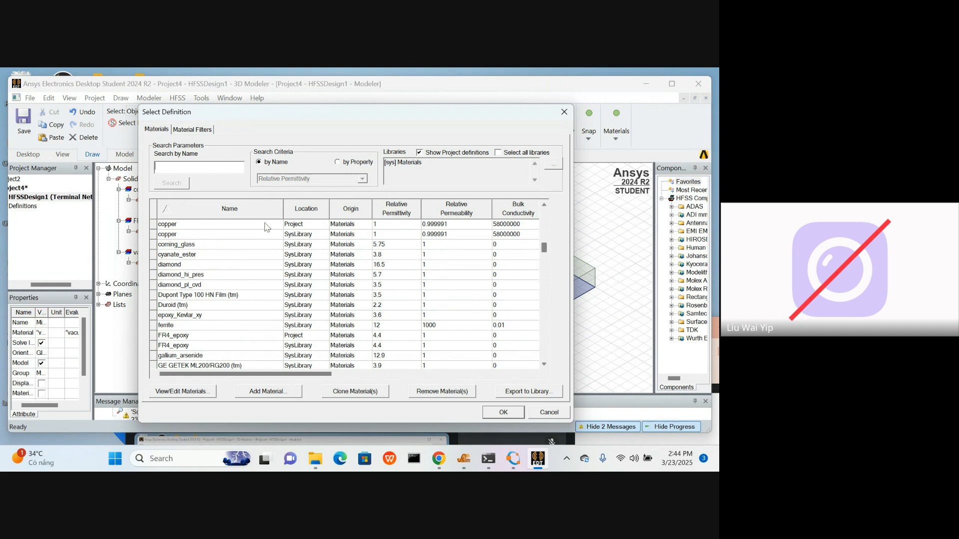
click(179, 226)
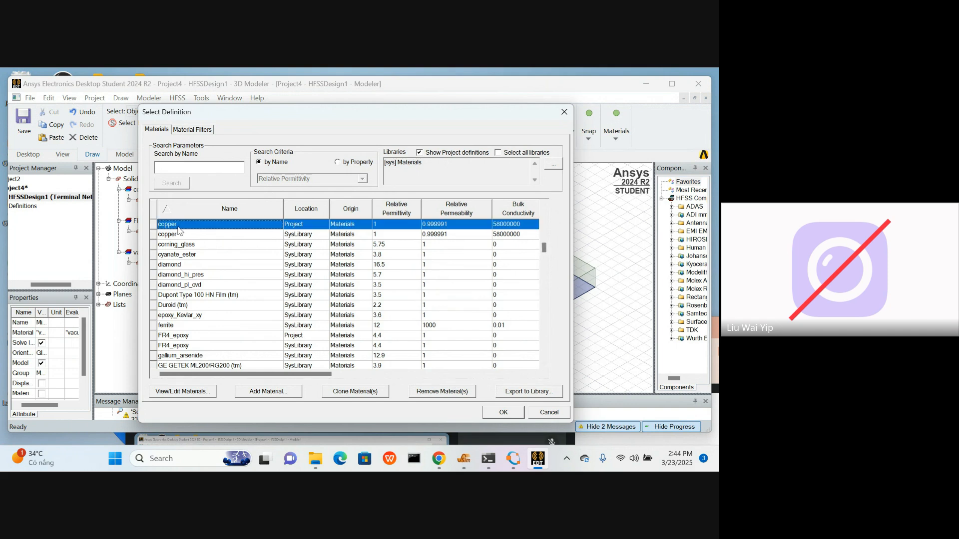
click(503, 412)
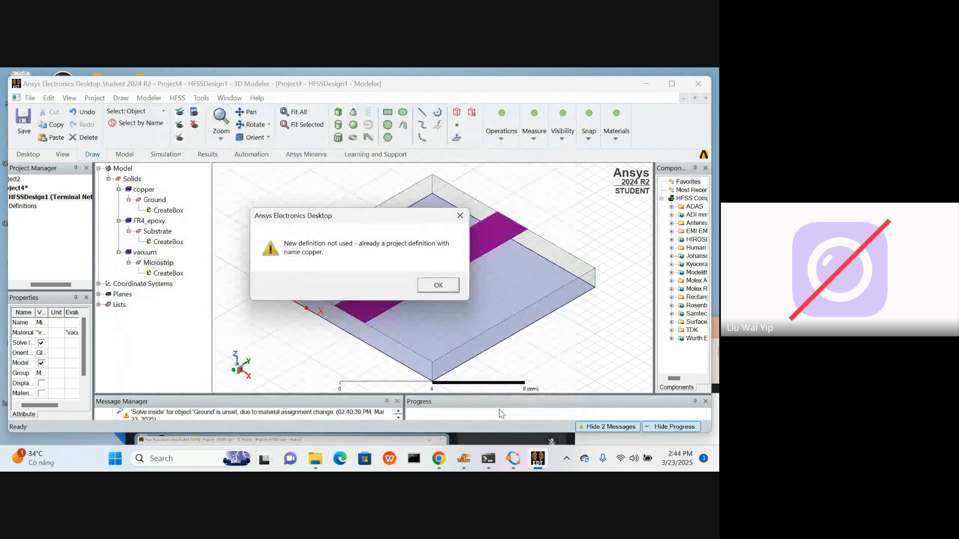
click(439, 287)
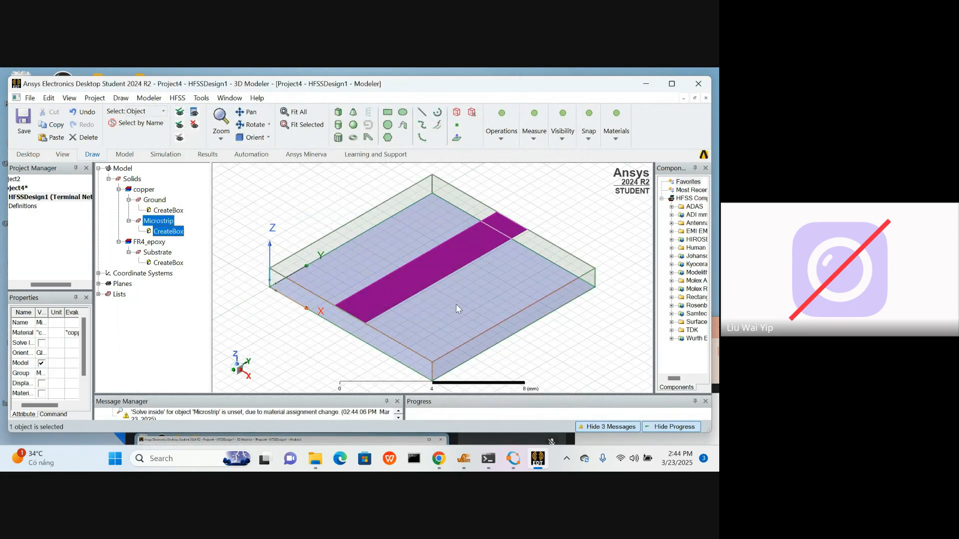
click(285, 227)
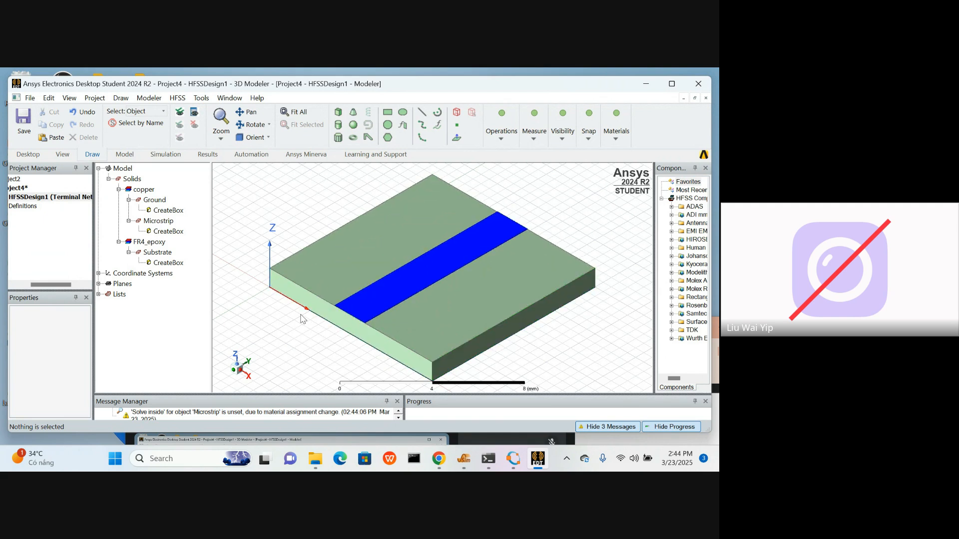
Step: Switch to edge selection and select the microstrip's front-end edge together with the parallel ground edge below it
click(218, 134)
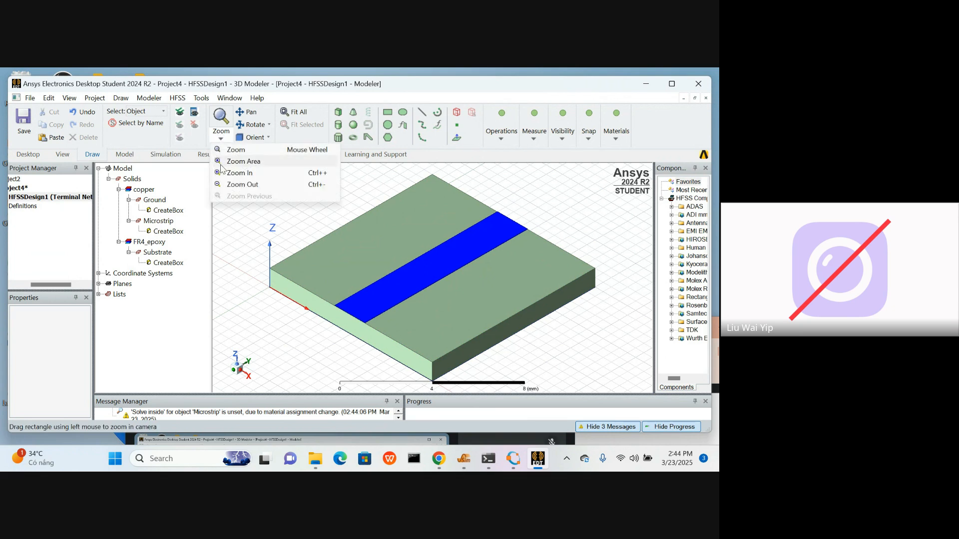
click(237, 162)
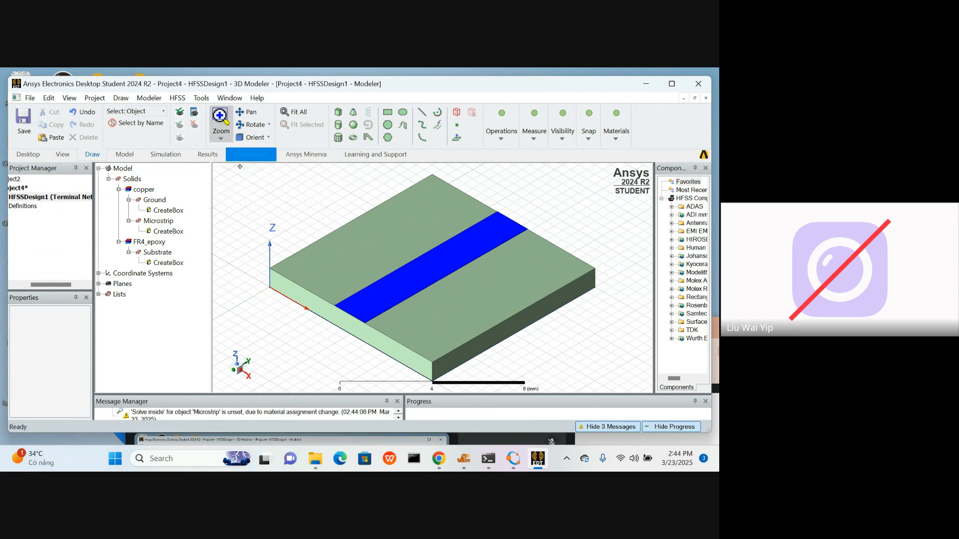
drag(328, 300, 367, 349)
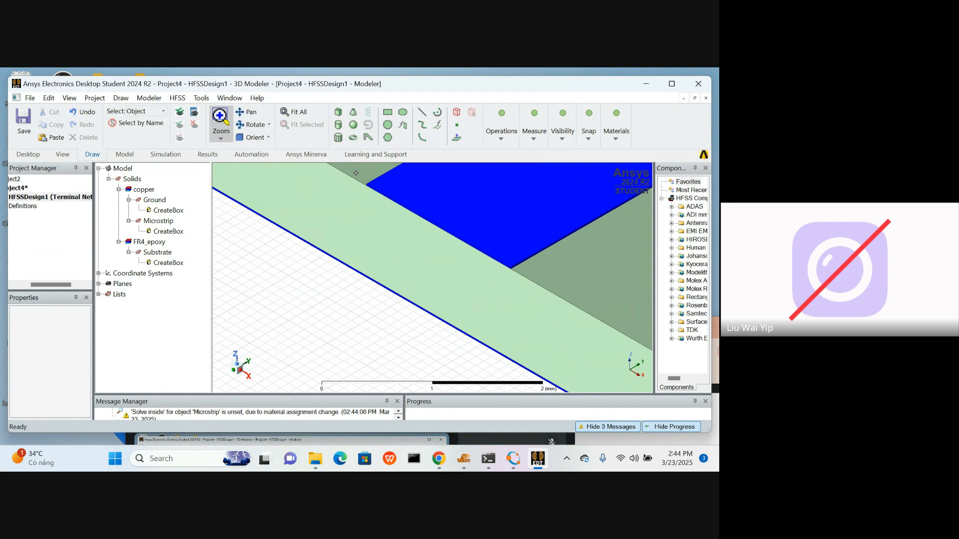
drag(354, 172, 537, 338)
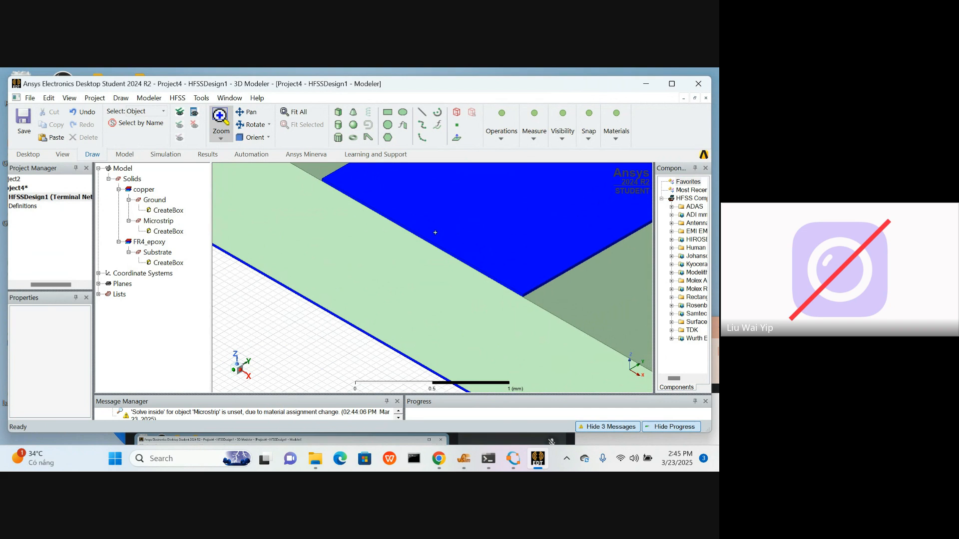
right_click(403, 259)
mouse_move(448, 116)
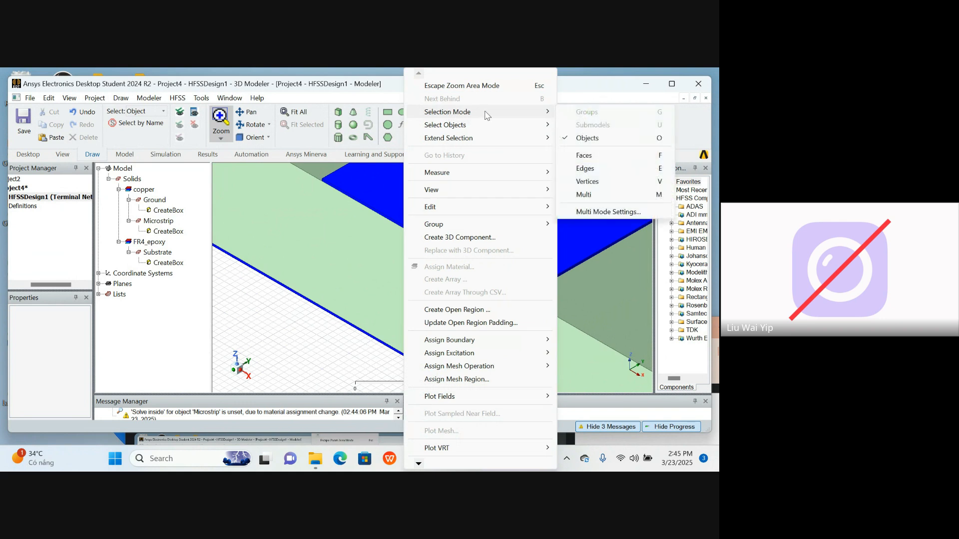
click(592, 169)
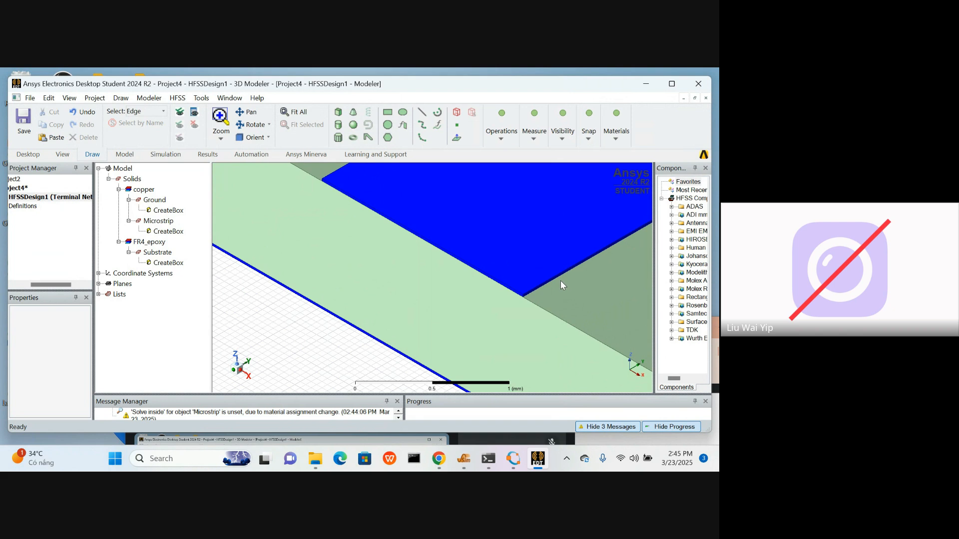
click(385, 219)
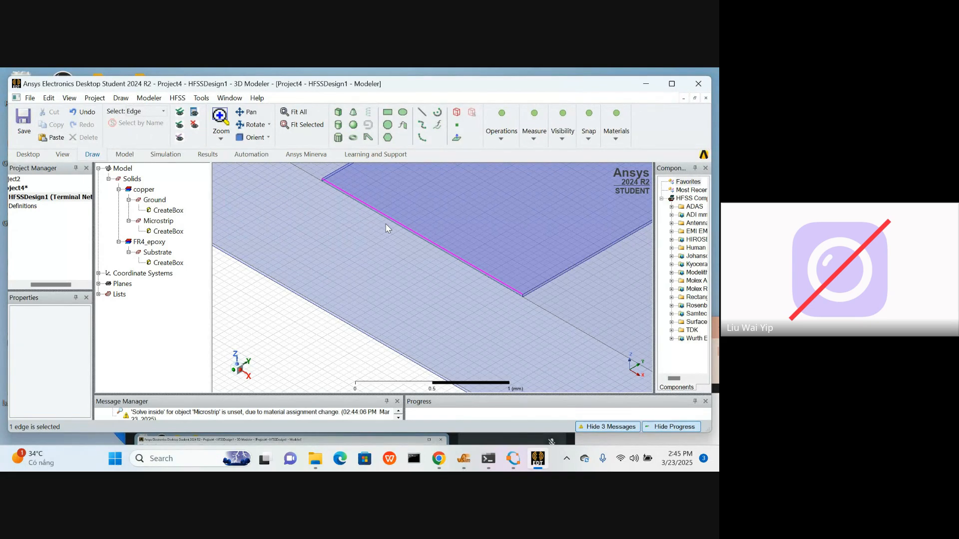
ctrl+click(379, 347)
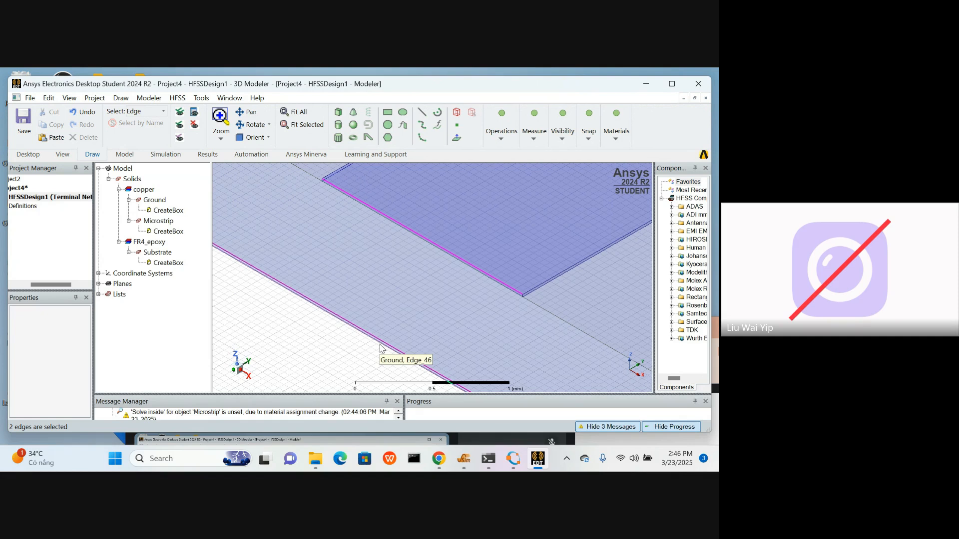
ctrl+click(380, 345)
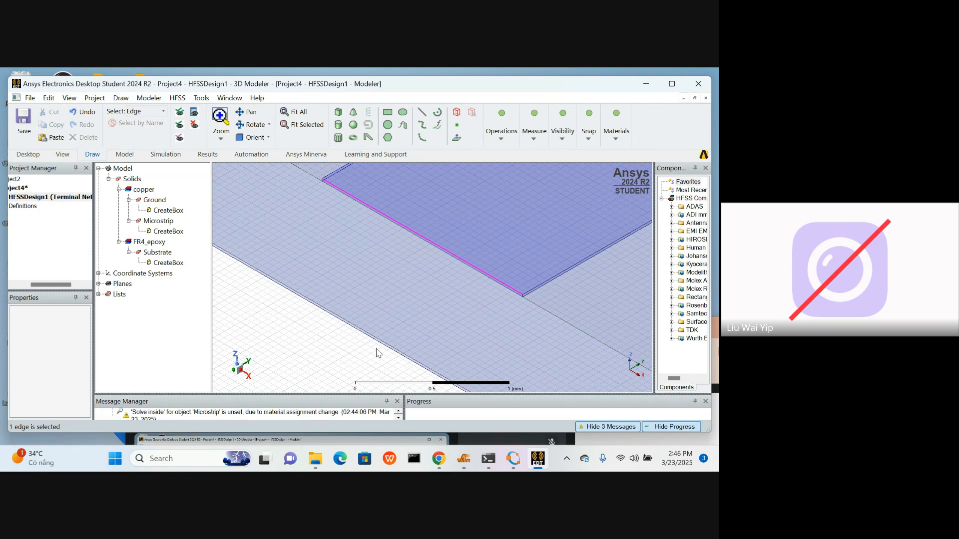
ctrl+click(378, 349)
Step: Assign a modal lumped port named 1 across the two selected edges, with 50 ohm full port impedance and no renormalization
right_click(341, 257)
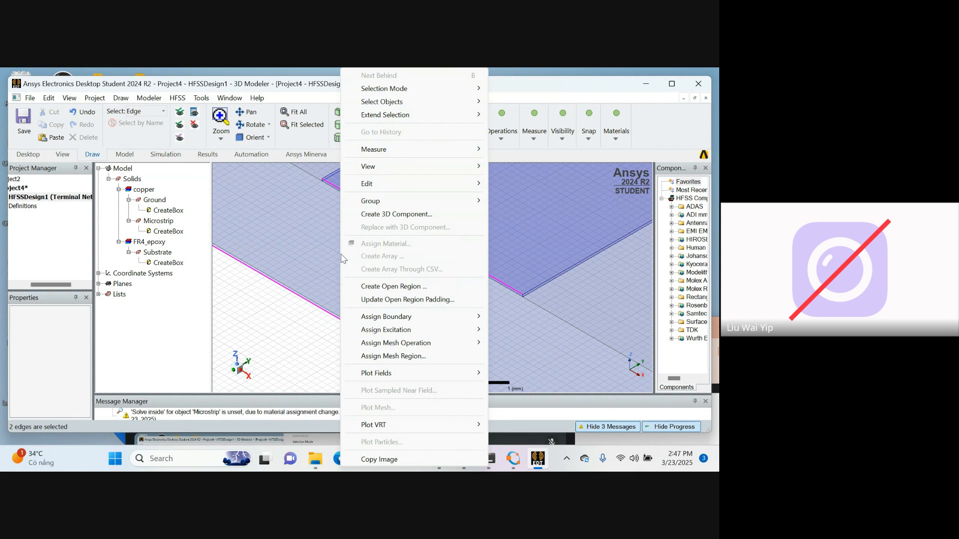
mouse_move(388, 335)
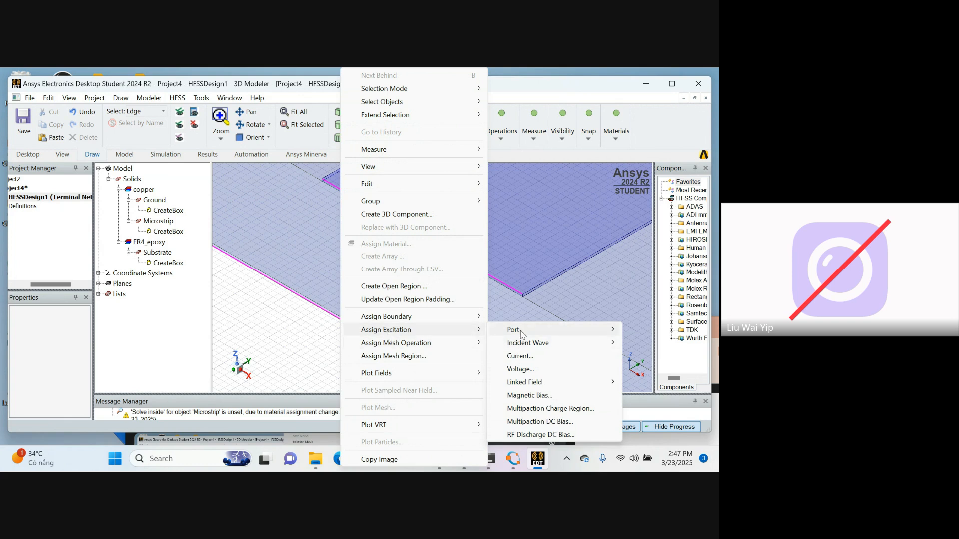
mouse_move(521, 333)
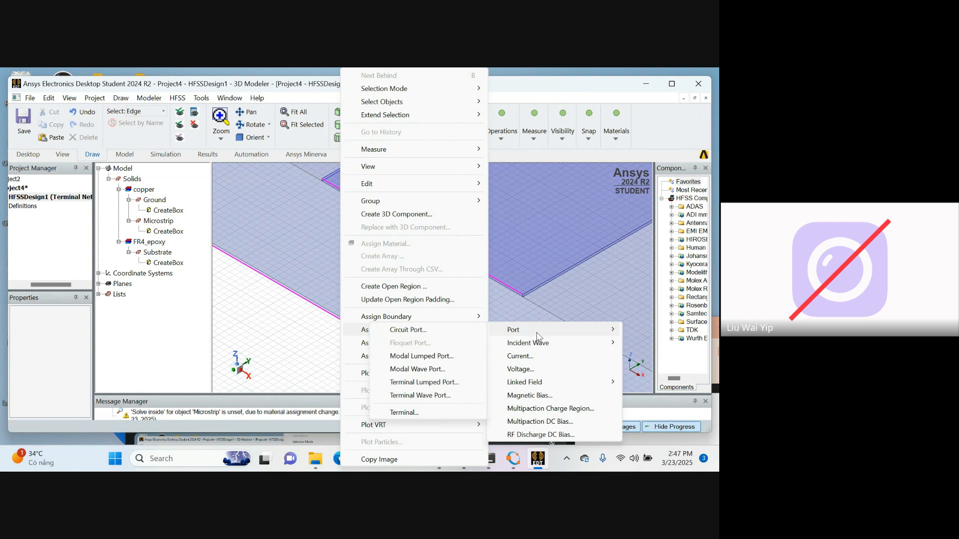
click(435, 356)
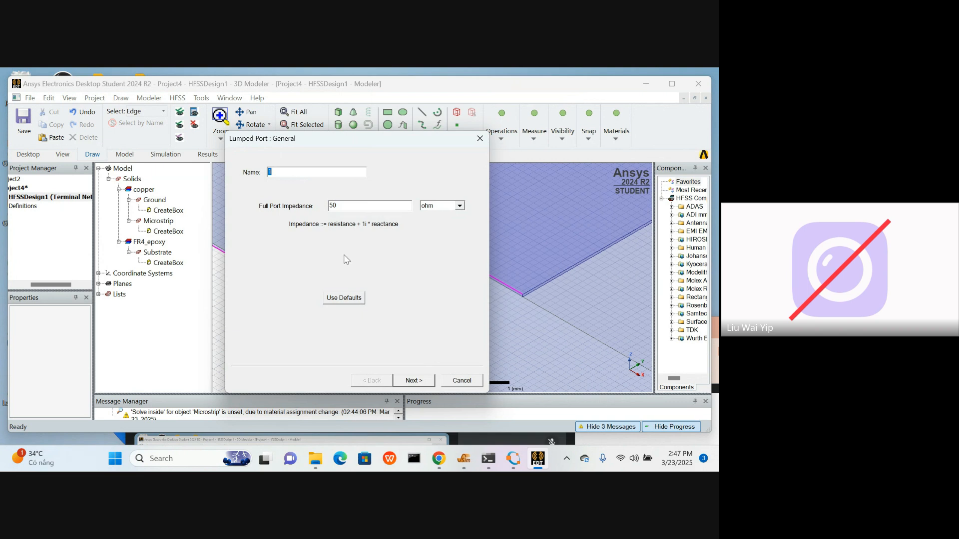
click(427, 381)
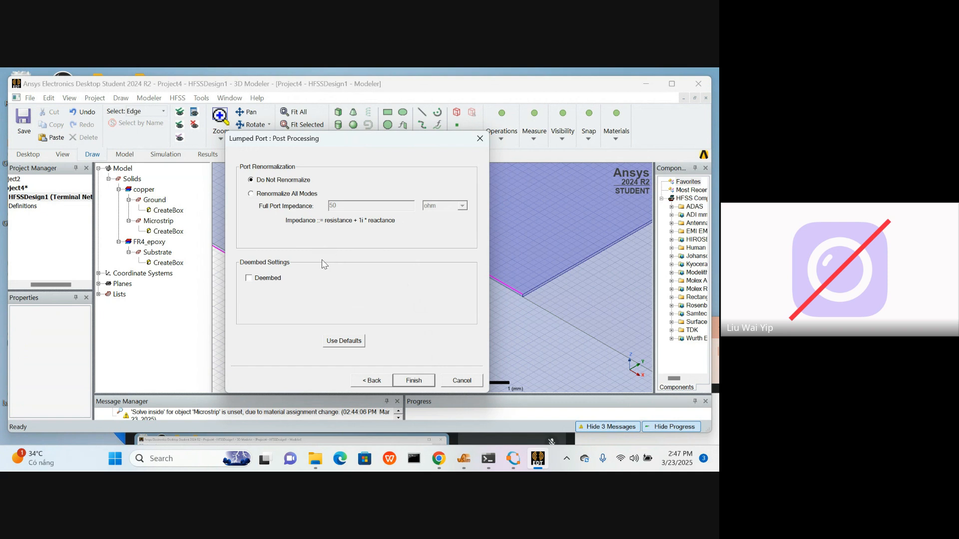
click(413, 381)
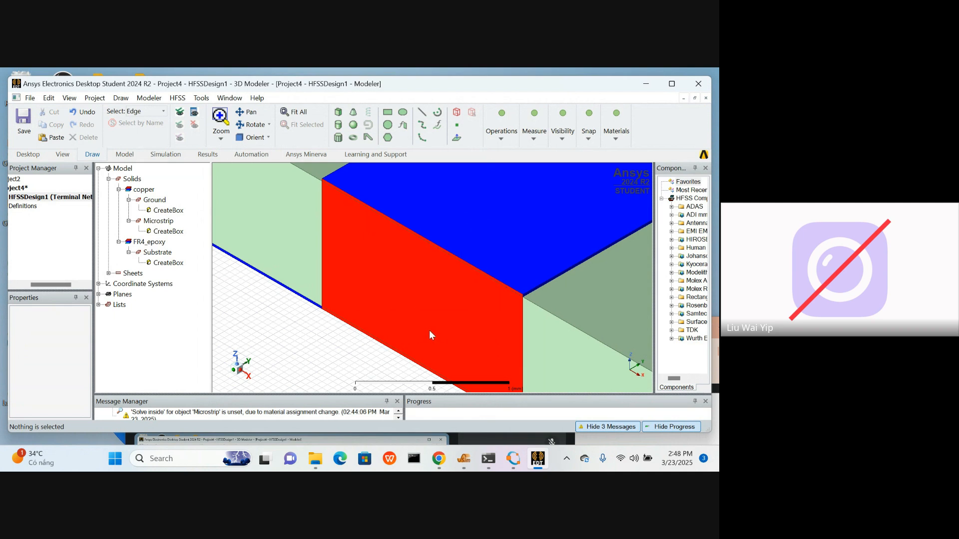
Step: Select the microstrip's end edge and the parallel ground edge at the opposite end of the line, using edge selection
click(306, 117)
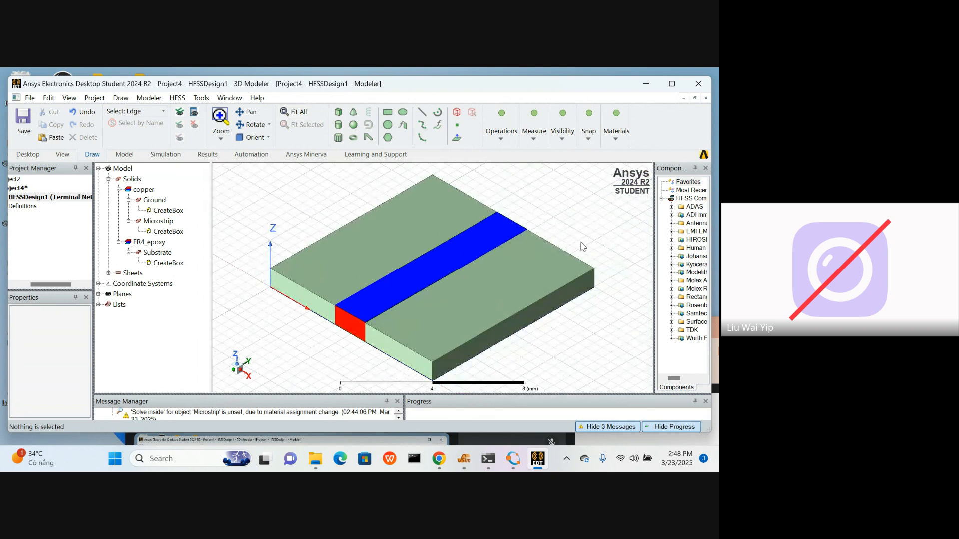
click(254, 125)
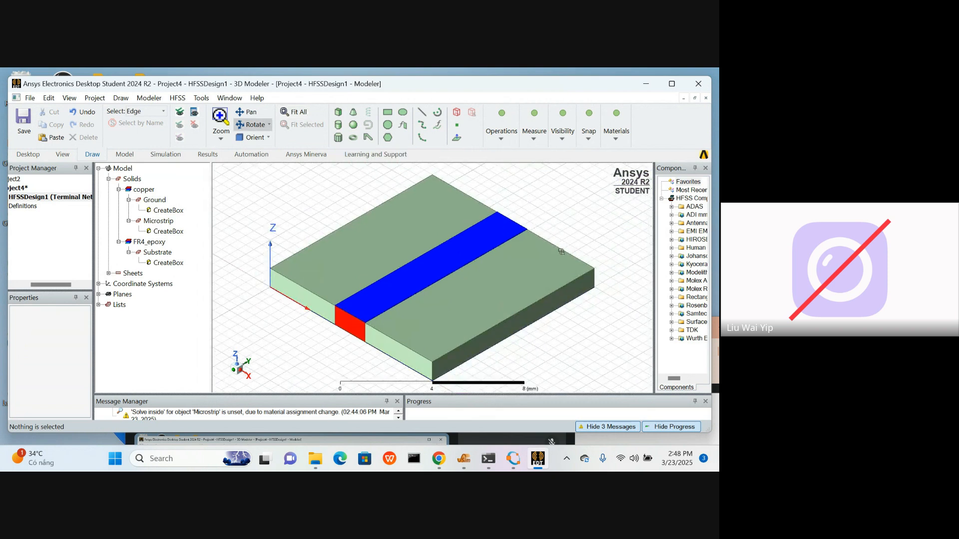
drag(561, 251, 483, 316)
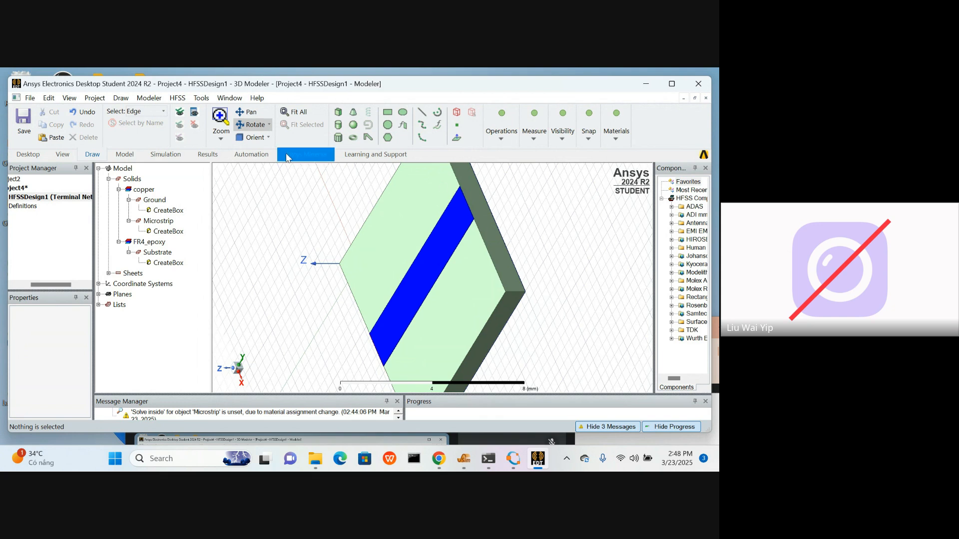
click(223, 142)
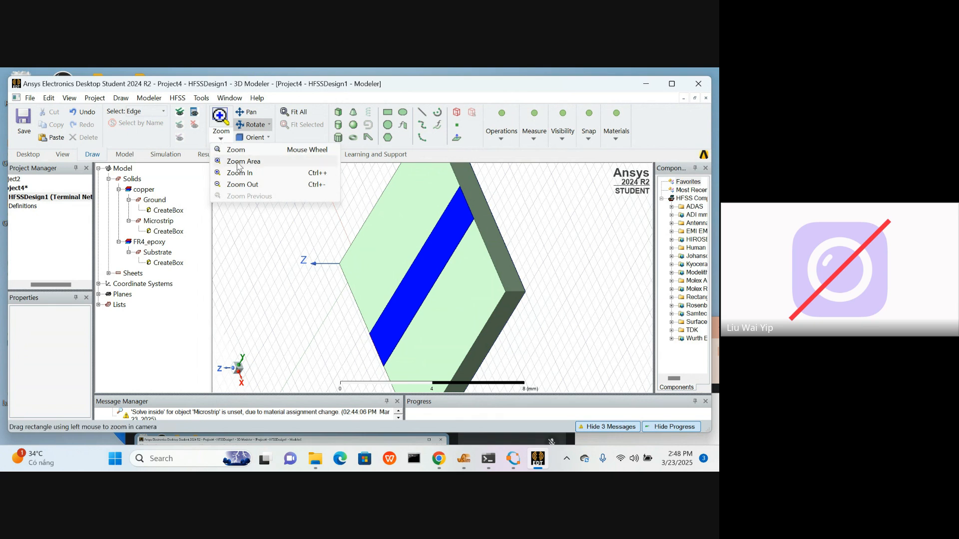
click(244, 161)
drag(452, 181, 494, 221)
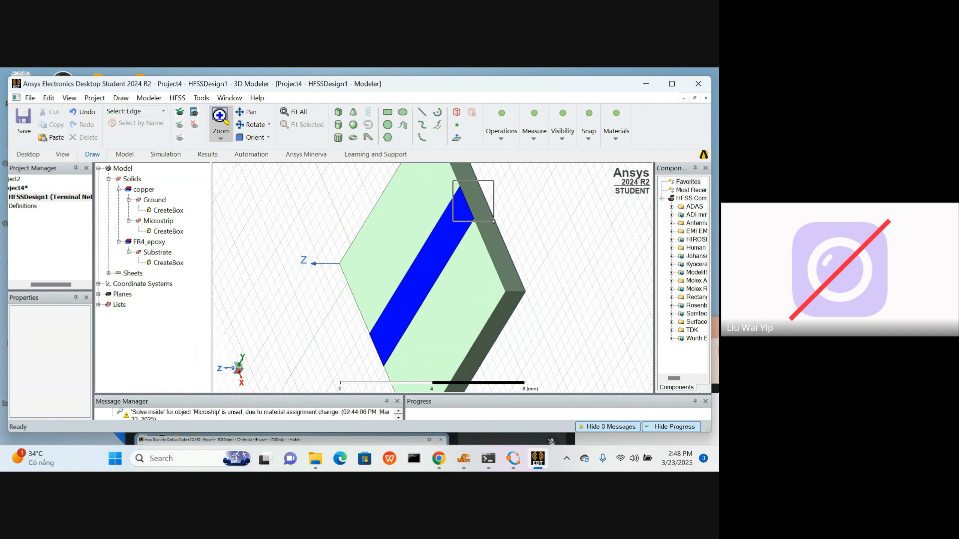
drag(493, 222, 493, 221)
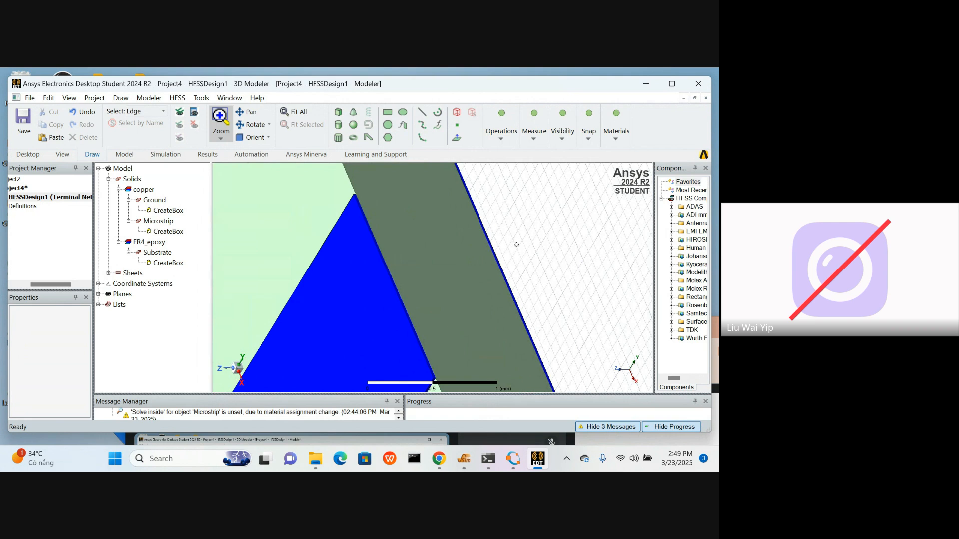
right_click(522, 210)
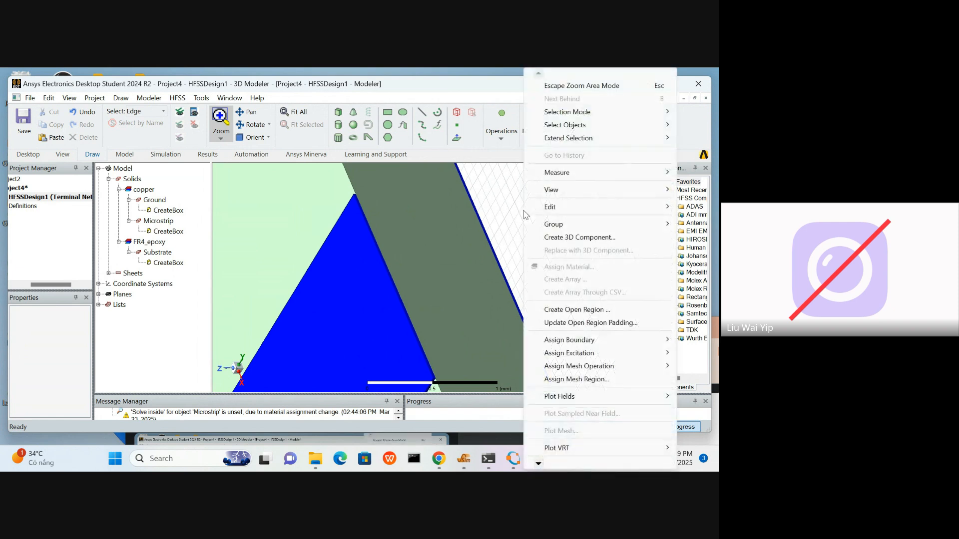
mouse_move(585, 119)
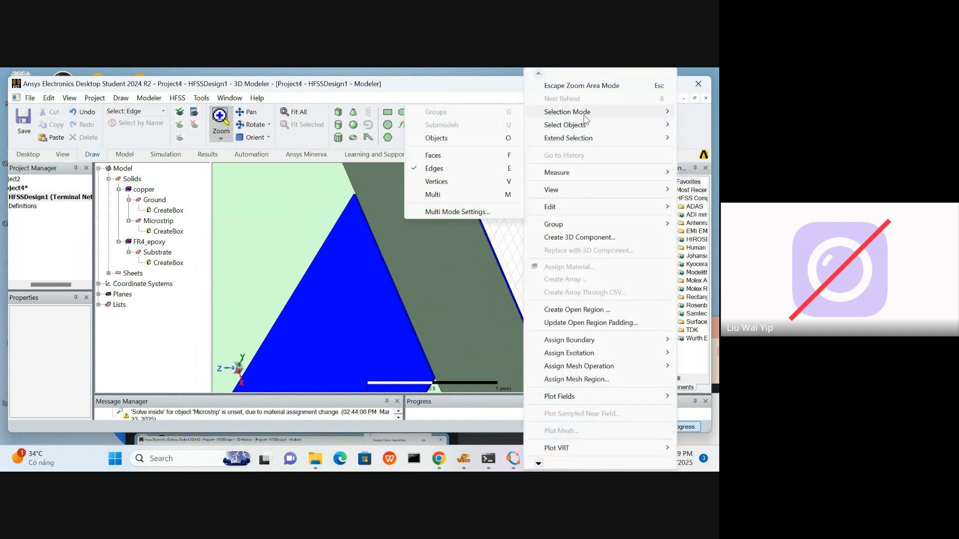
click(456, 173)
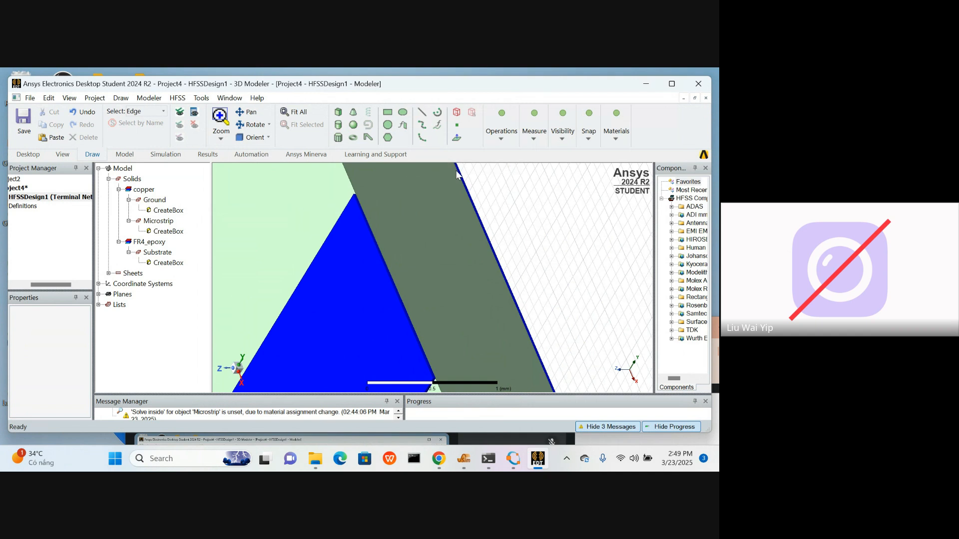
click(376, 256)
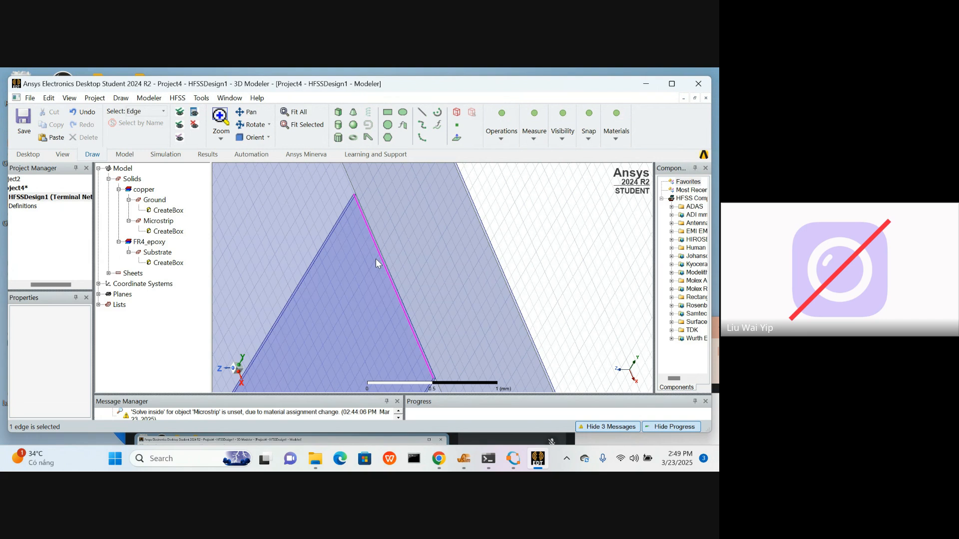
ctrl+click(496, 249)
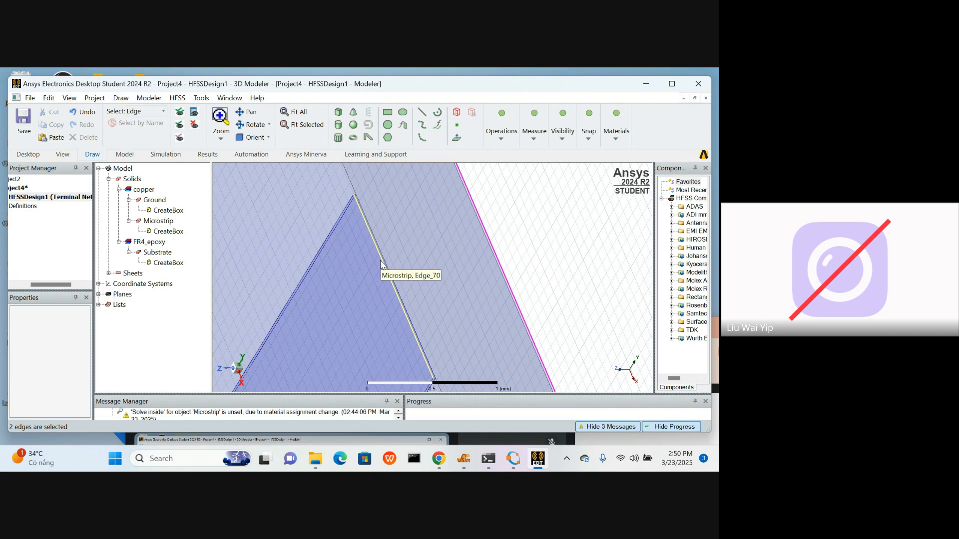
ctrl+click(497, 249)
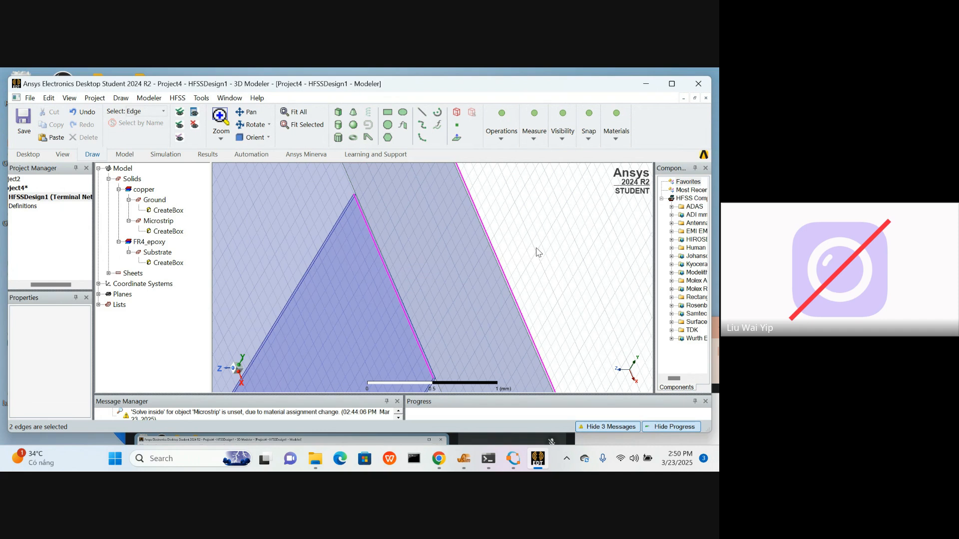
Step: Assign a modal lumped port named 2 across the selected edges, with 50 ohm full port impedance and no renormalization
right_click(509, 219)
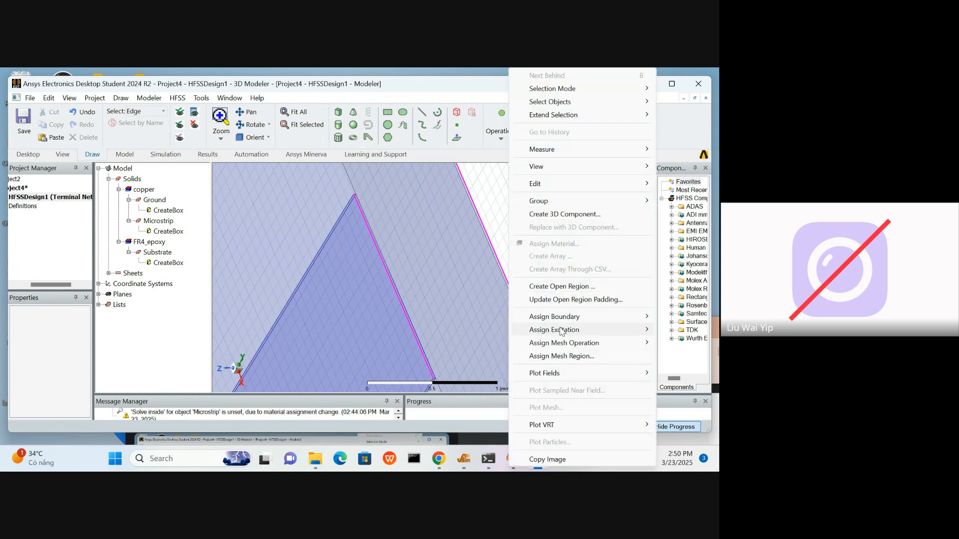
mouse_move(562, 332)
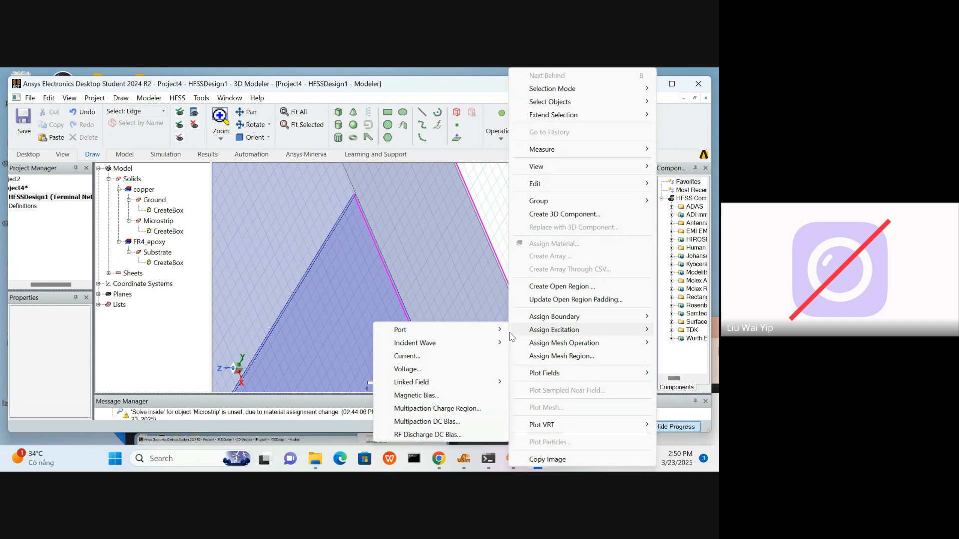
mouse_move(491, 336)
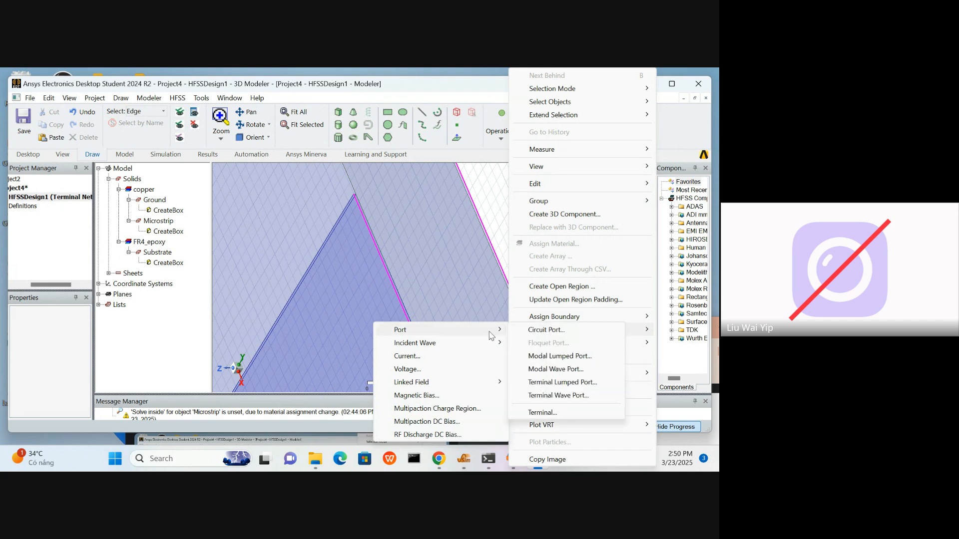
click(558, 358)
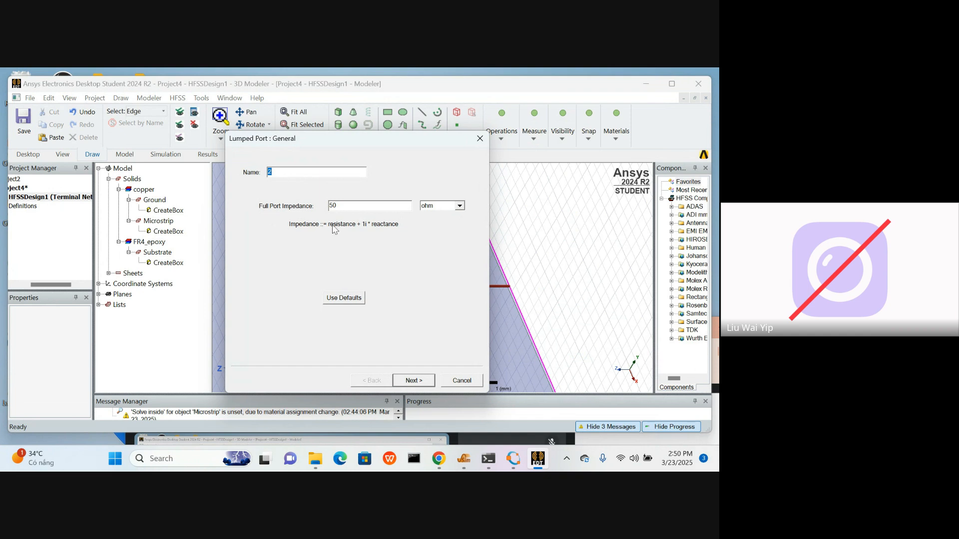
click(414, 381)
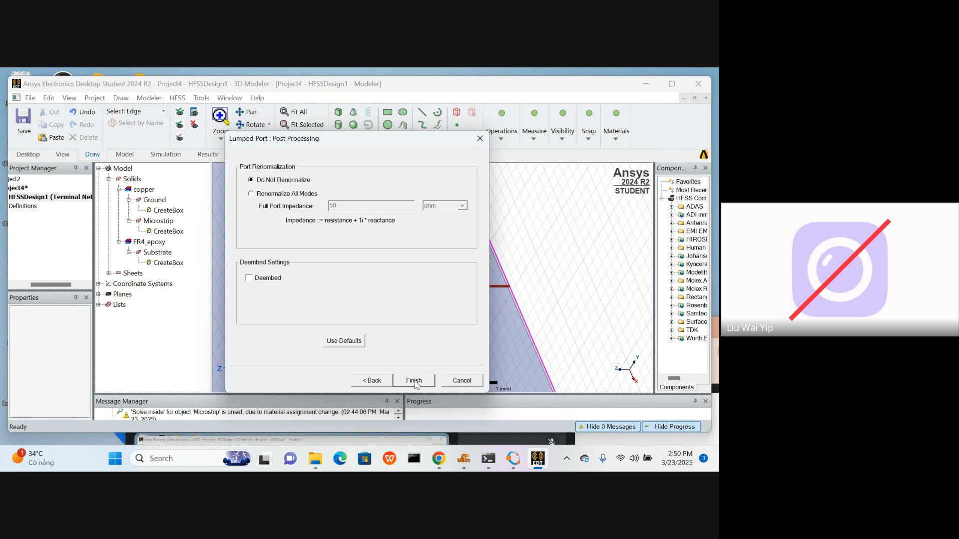
click(413, 380)
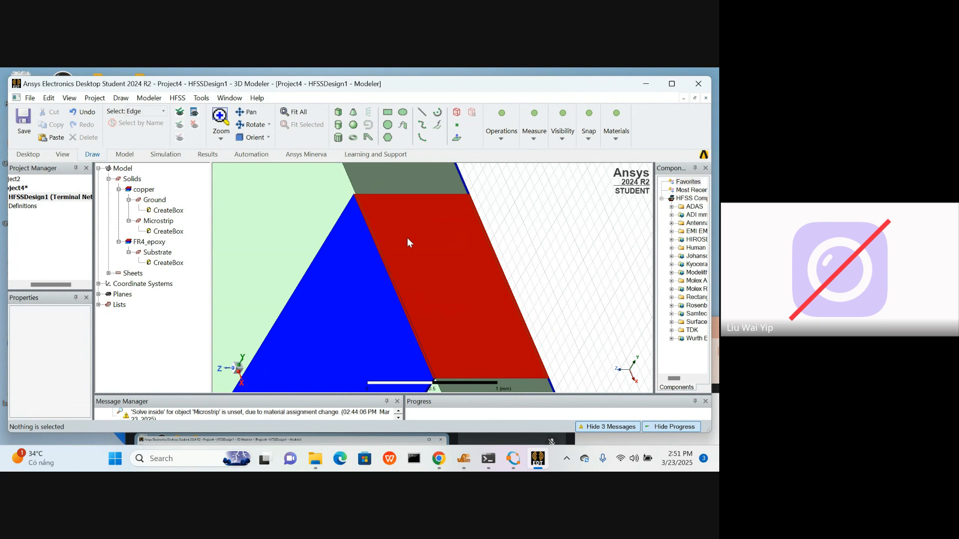
click(299, 114)
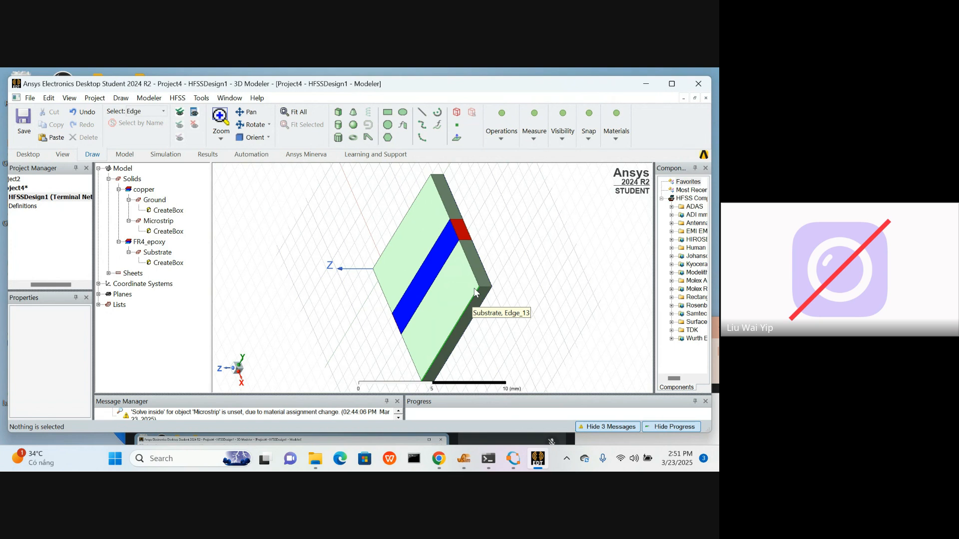
click(175, 104)
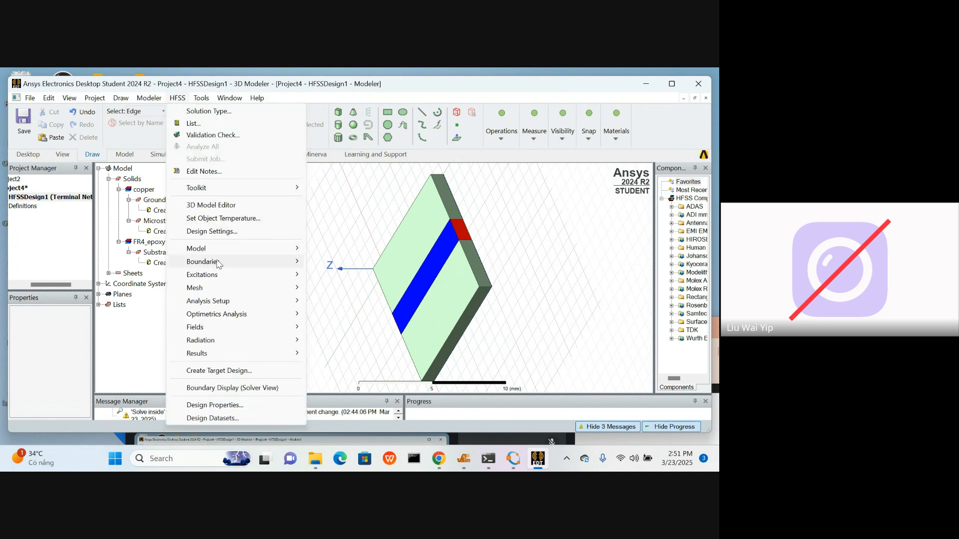
mouse_move(218, 264)
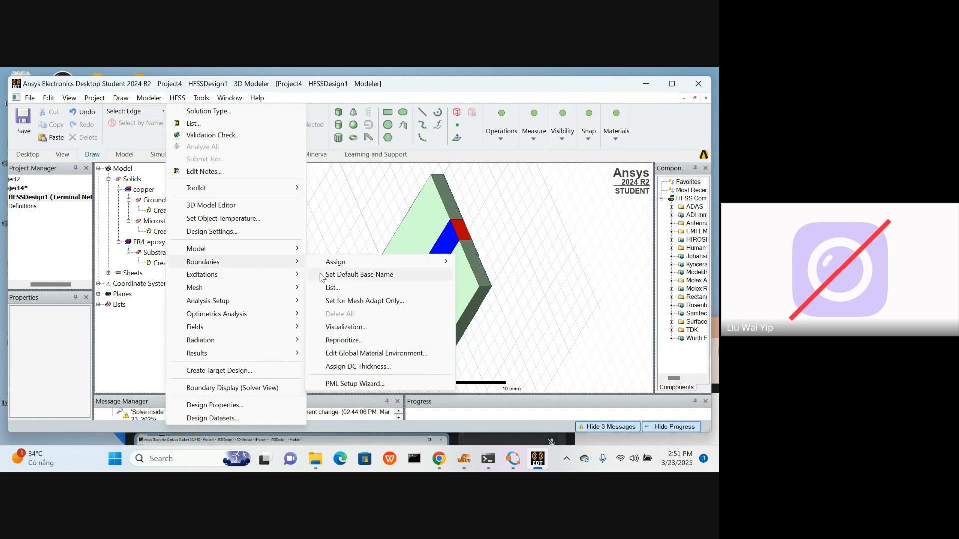
mouse_move(350, 268)
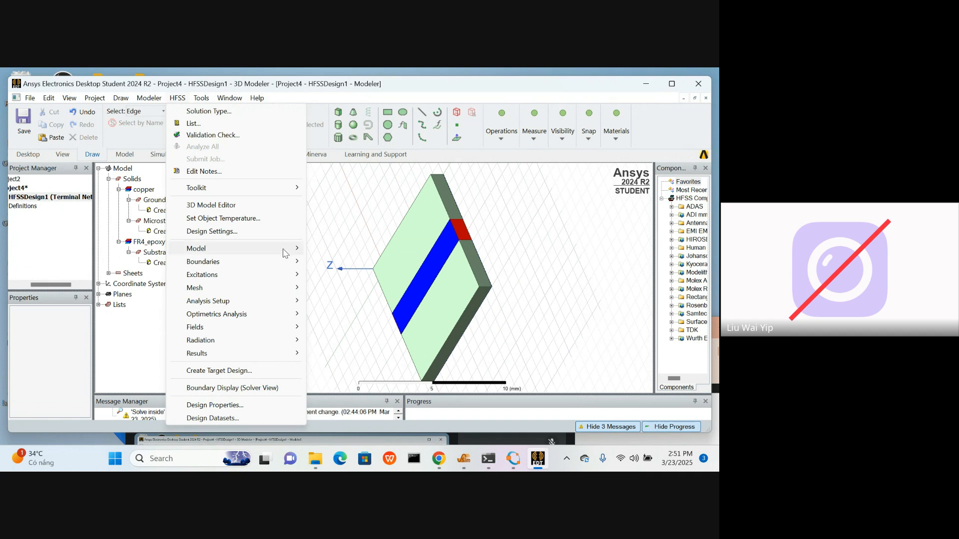
mouse_move(286, 263)
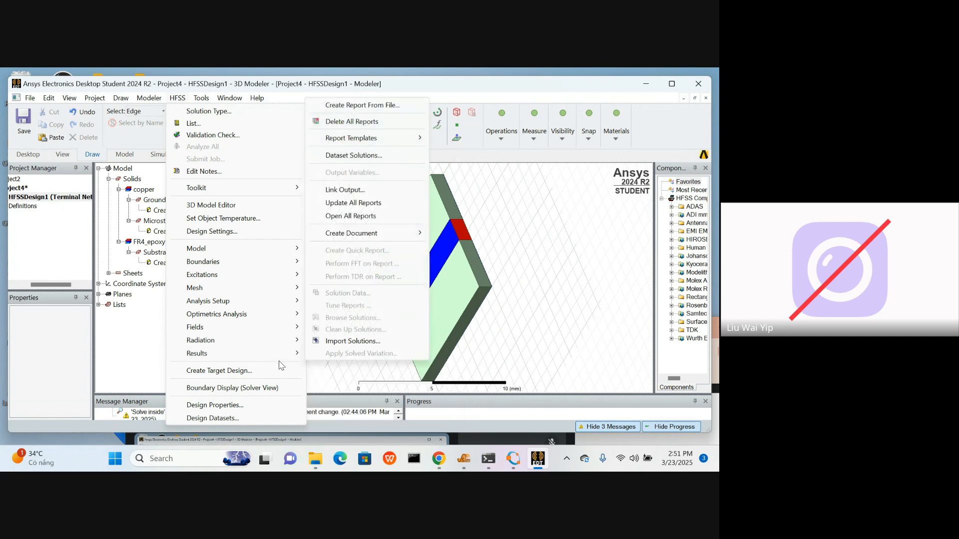
click(329, 224)
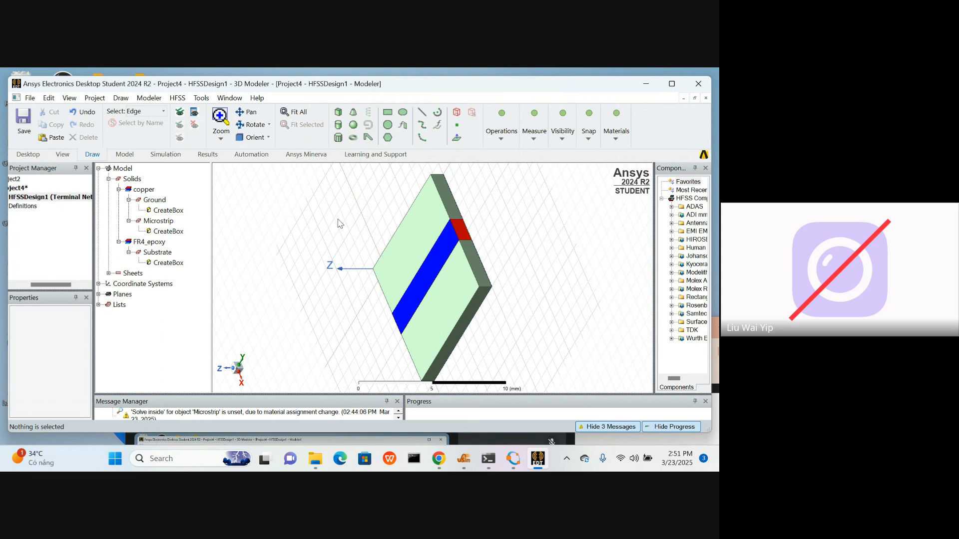
Step: Create an open region with a radiation boundary for a 5 GHz operating frequency and check the enclosing vacuum box
right_click(340, 223)
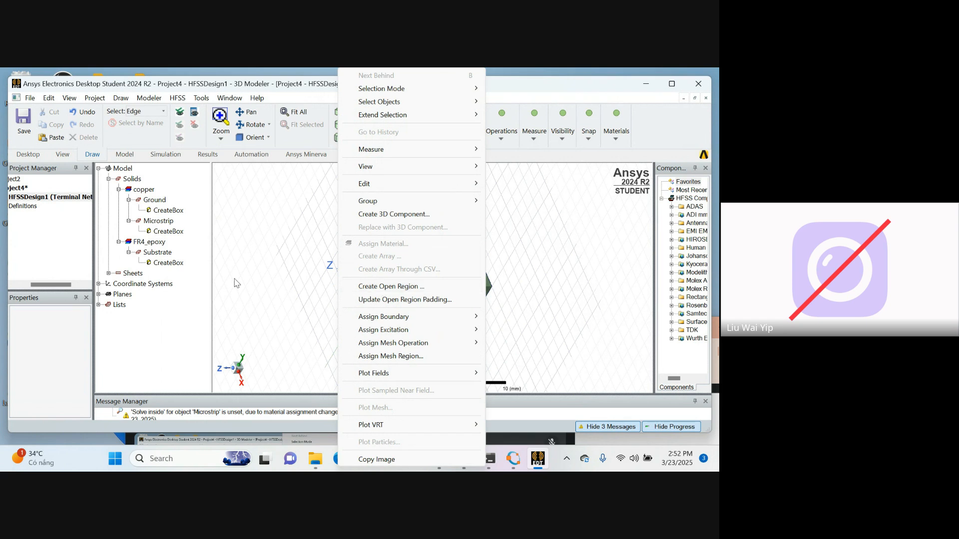
click(387, 289)
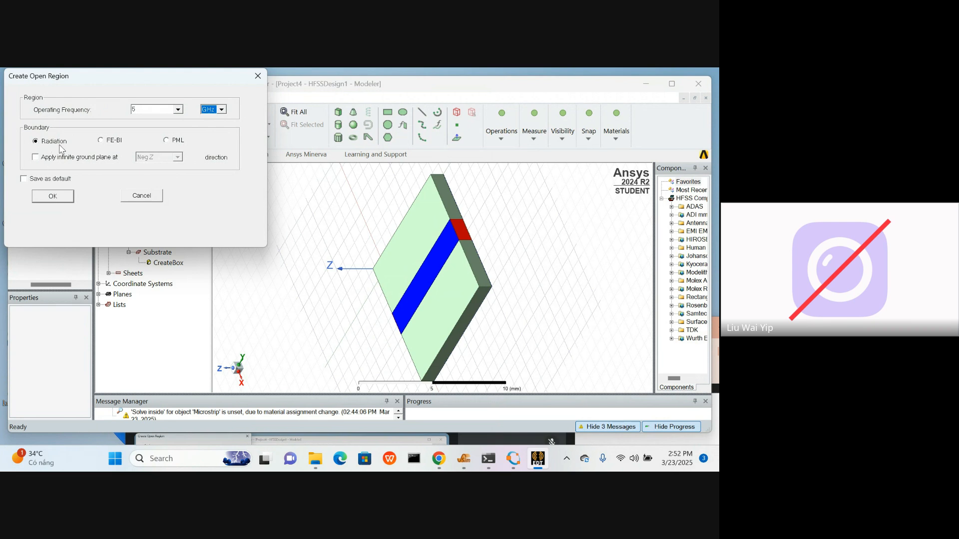
click(52, 196)
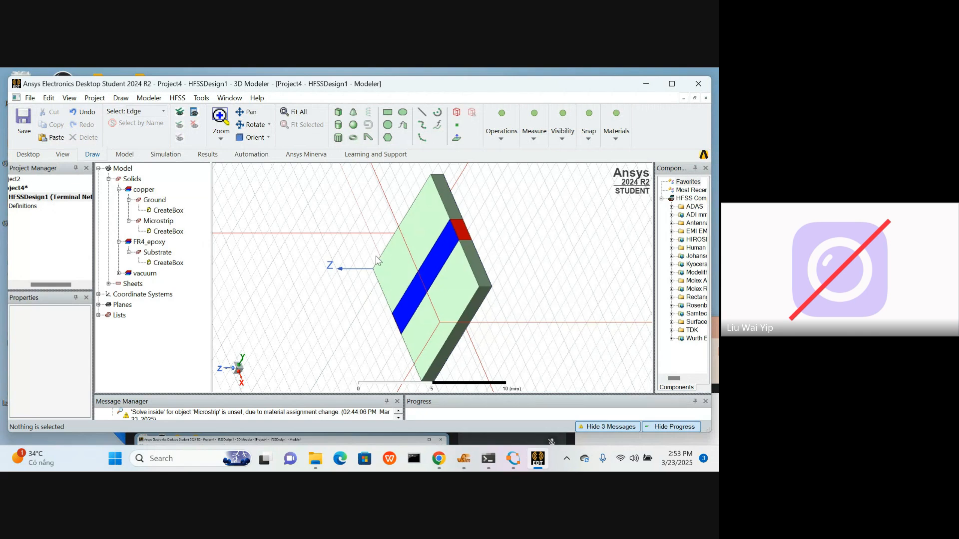
click(119, 273)
click(152, 284)
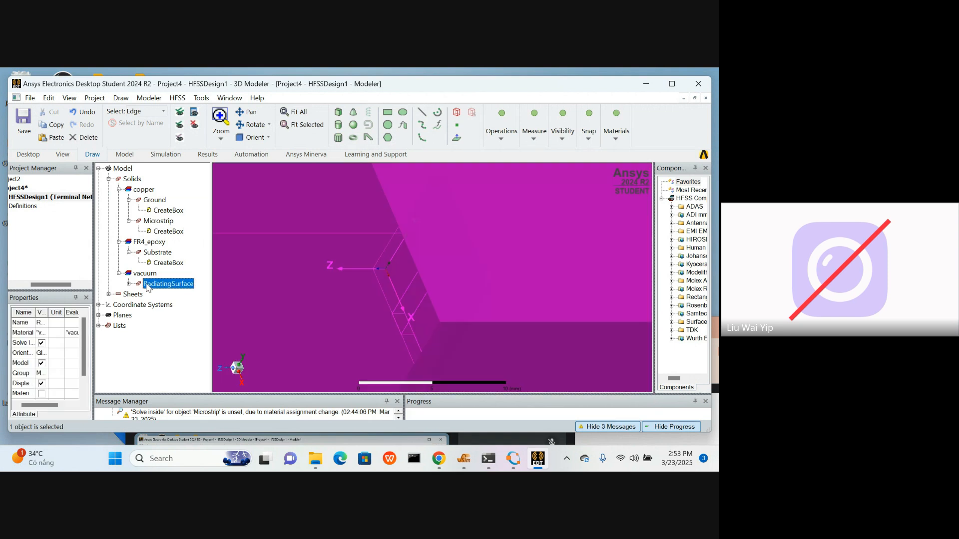
click(301, 112)
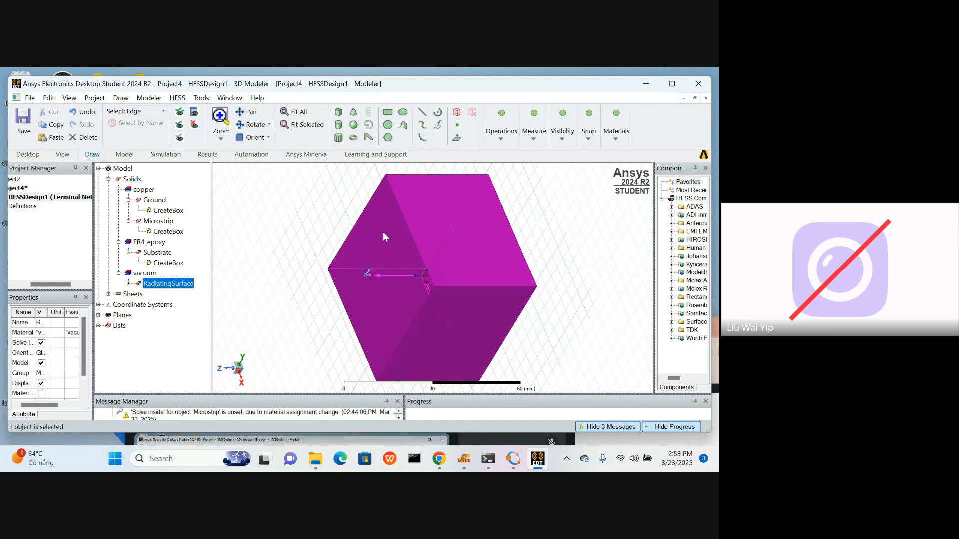
click(322, 211)
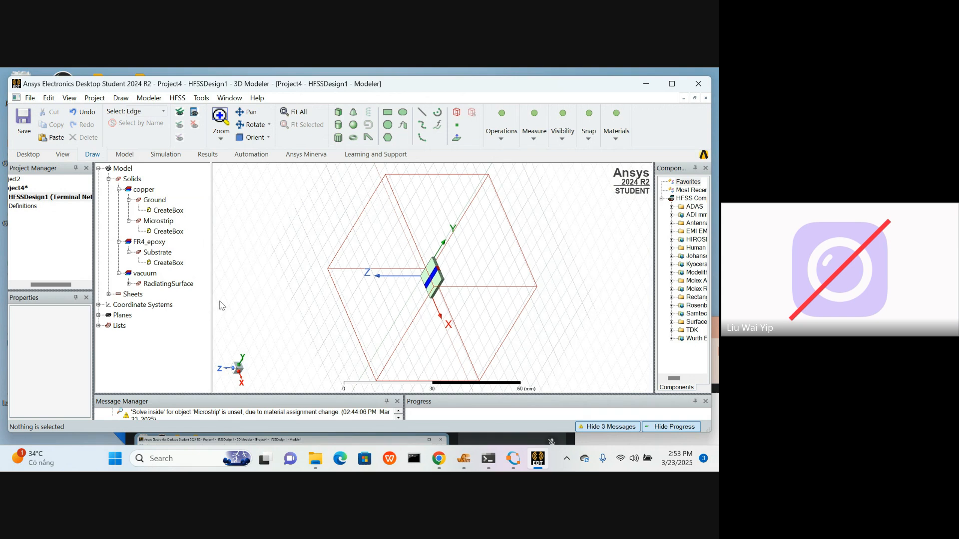
Step: Open the radiating region's CreateRegion properties and set its +X and -X padding data to 15 mm
click(178, 286)
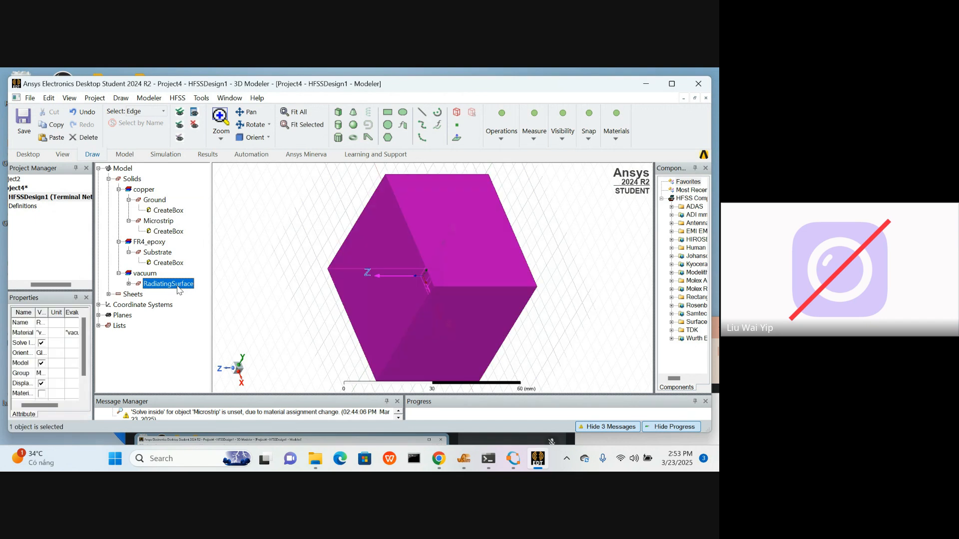
click(129, 283)
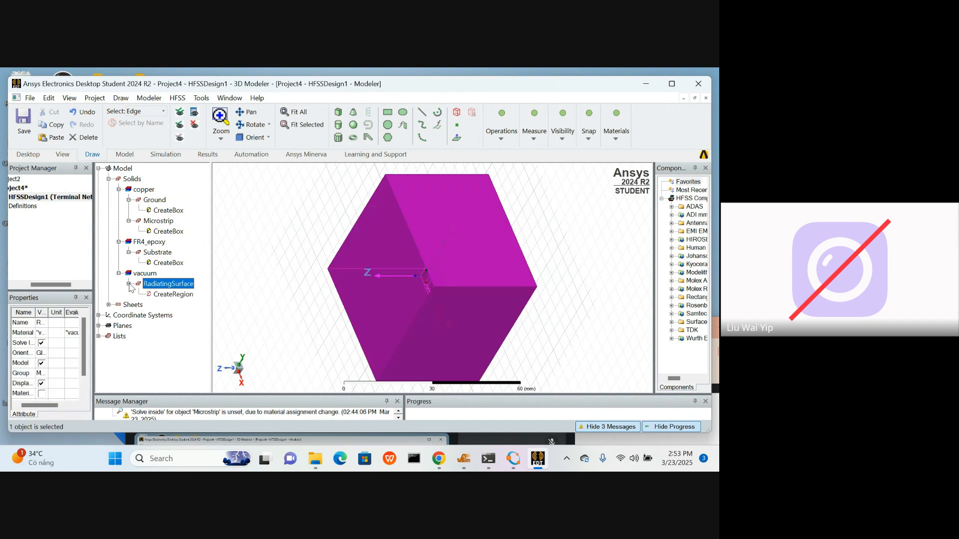
click(185, 296)
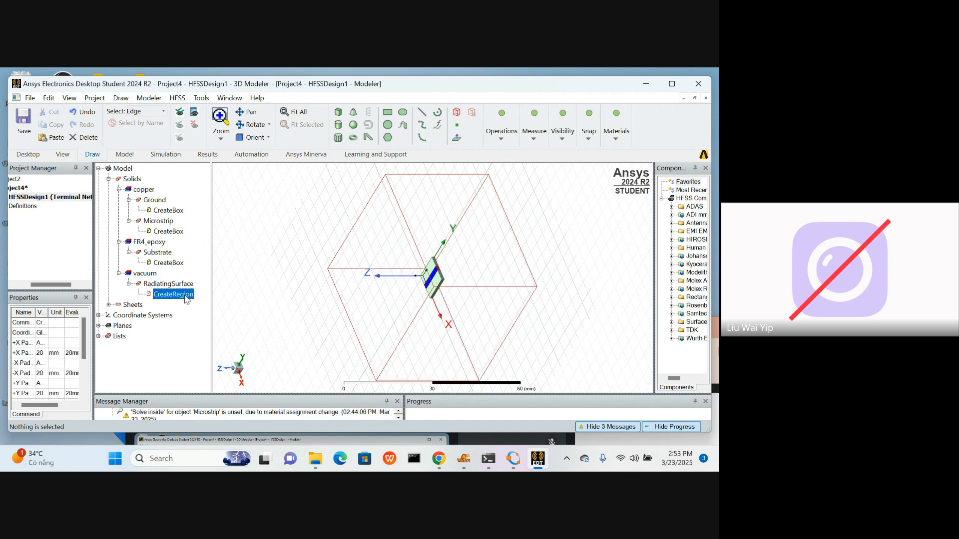
double_click(185, 295)
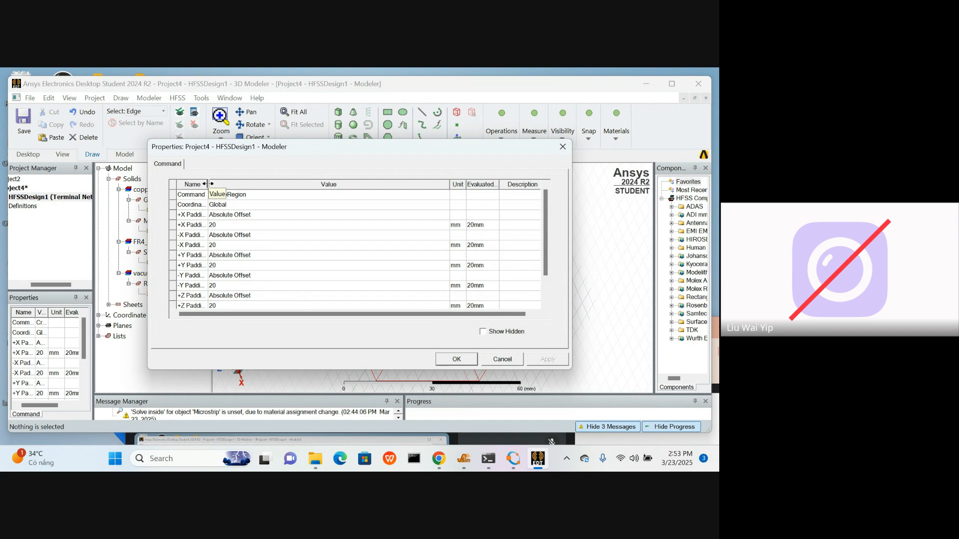
drag(207, 183, 224, 183)
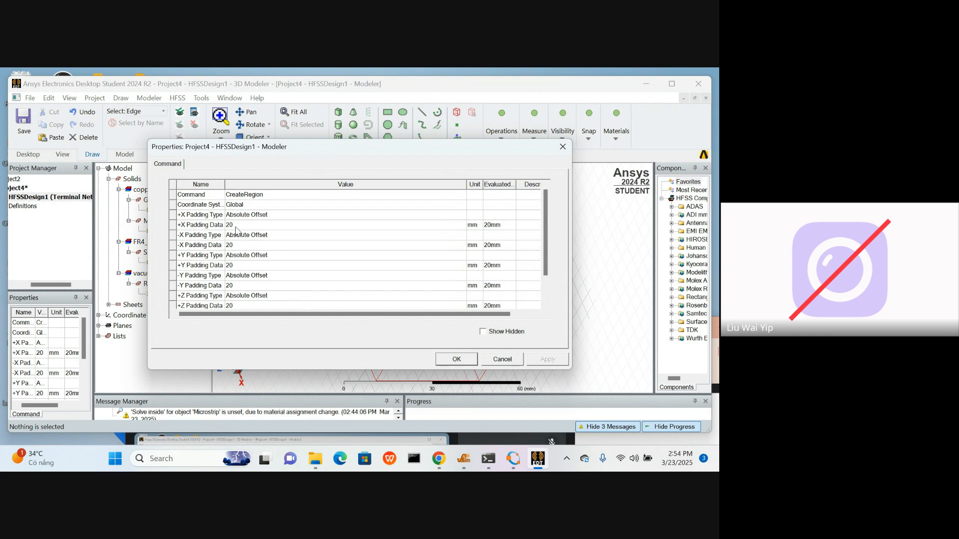
click(234, 224)
key(BackSpace)
key(BackSpace)
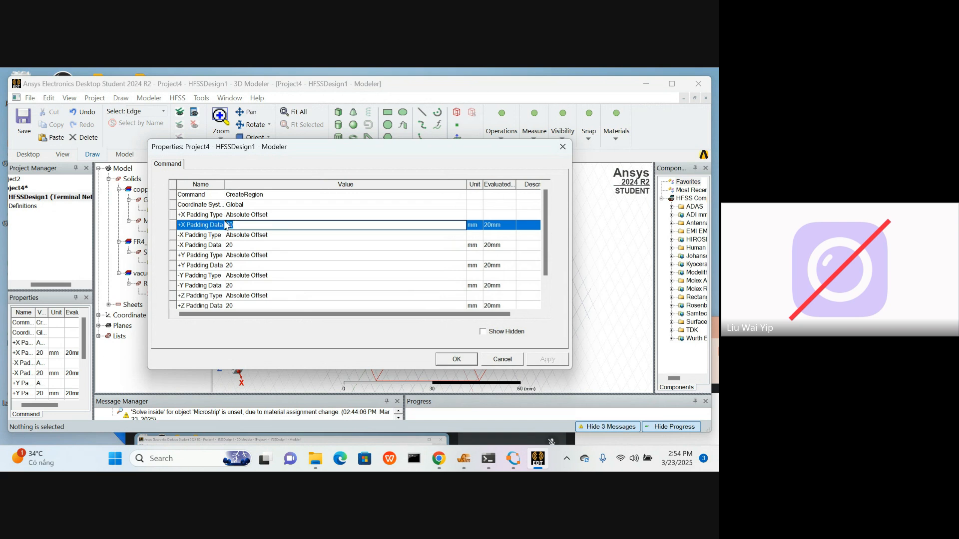
text(15)
click(239, 245)
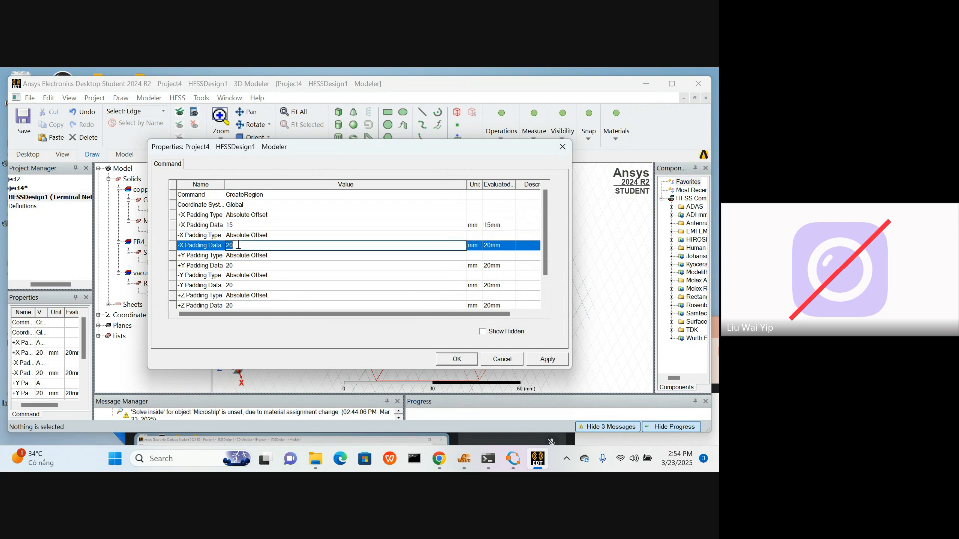
key(BackSpace)
key(BackSpace)
text(15)
Step: Set the region's +Y and -Y padding data to 15 mm
click(243, 266)
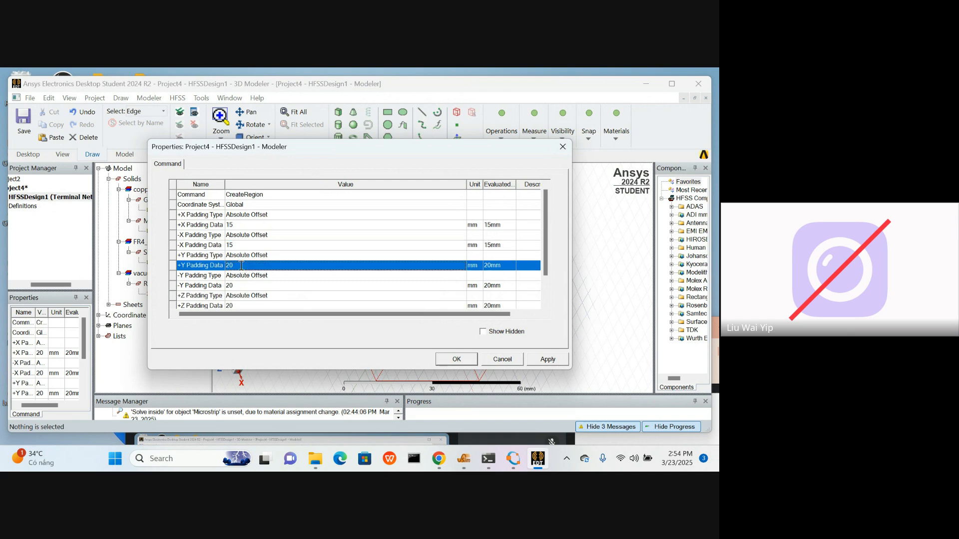
key(BackSpace)
key(BackSpace)
text(15)
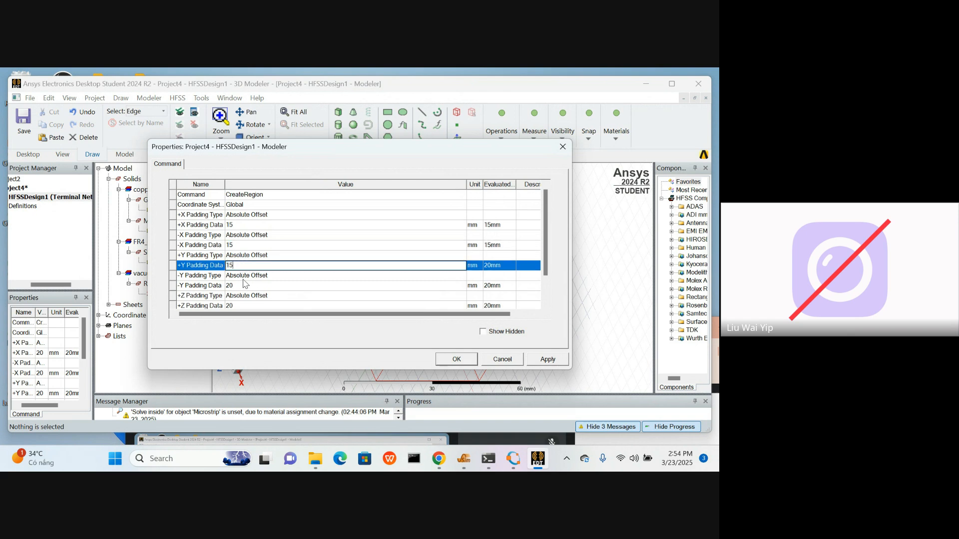
click(243, 286)
key(BackSpace)
key(BackSpace)
text(15)
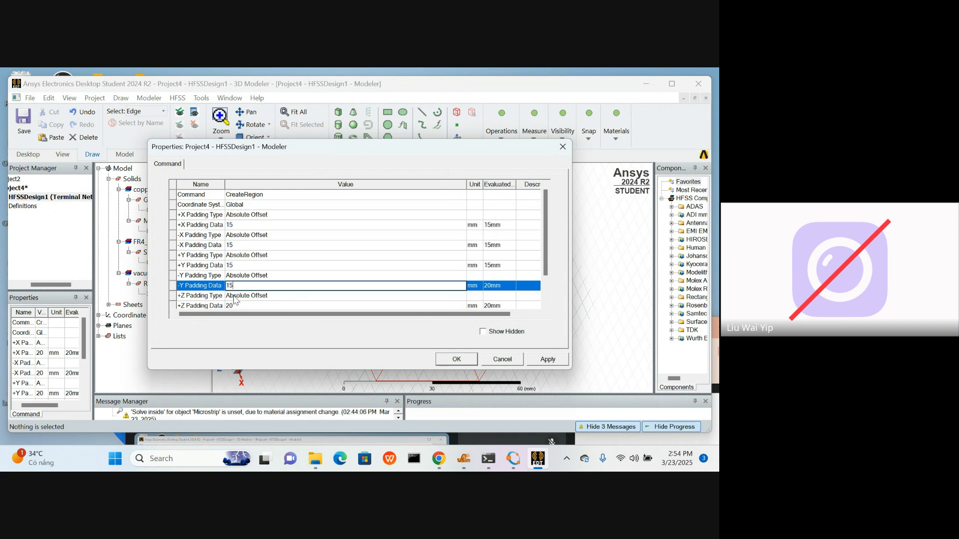
Step: Set the region's +Z and -Z padding data to 15 mm and apply the padding changes
click(234, 306)
text(15)
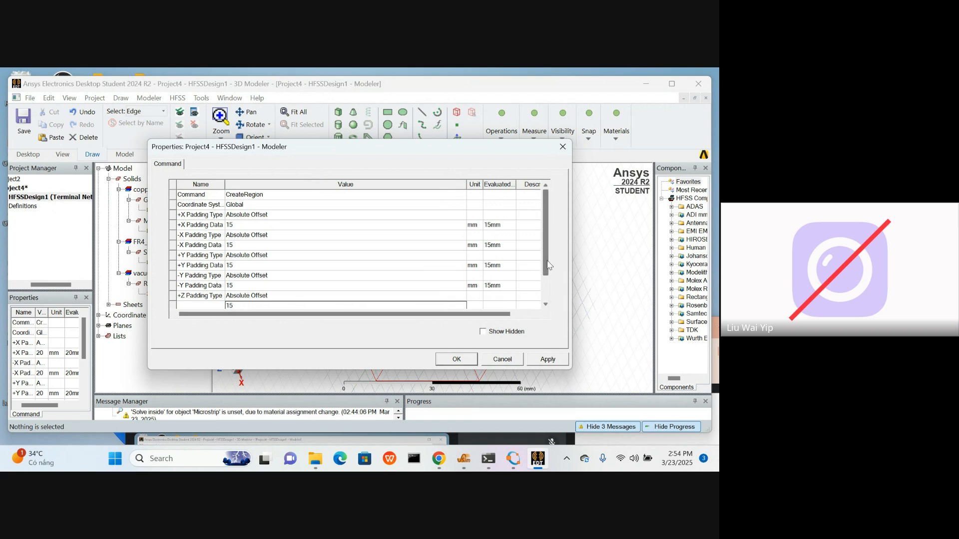
drag(546, 260, 546, 295)
click(227, 299)
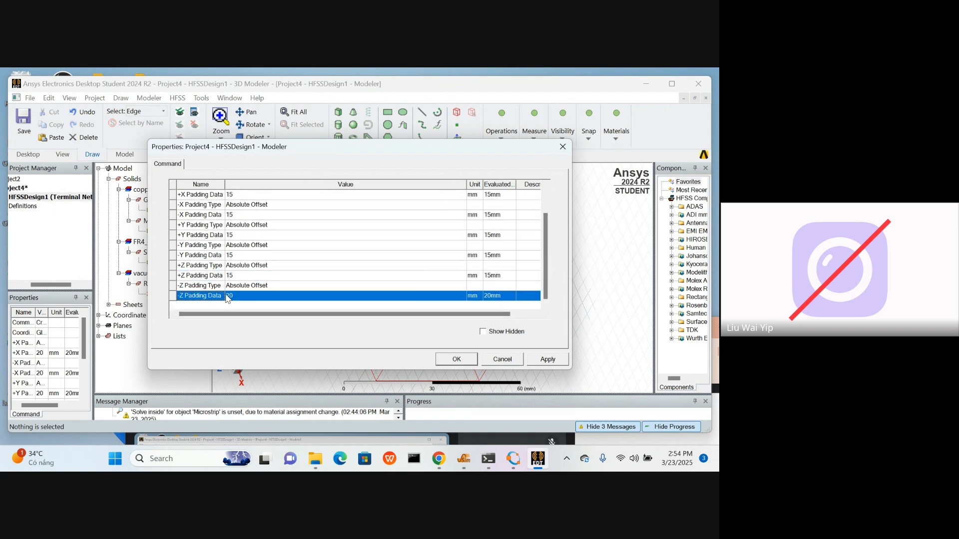
click(227, 300)
text(15)
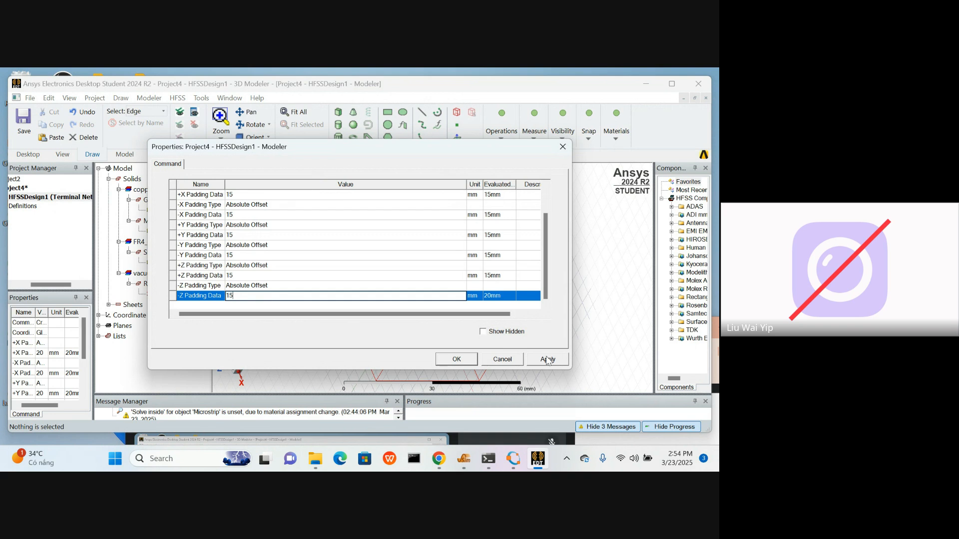
click(547, 359)
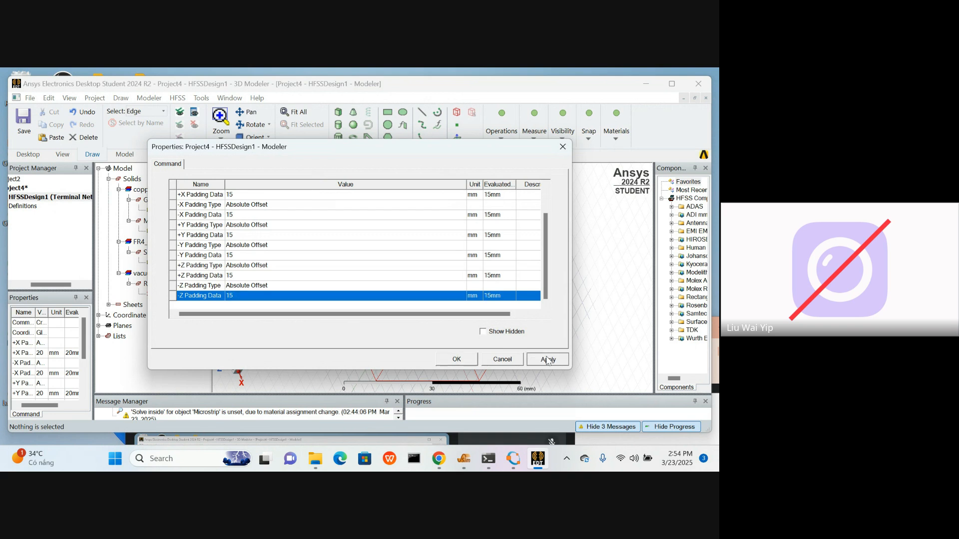
click(466, 362)
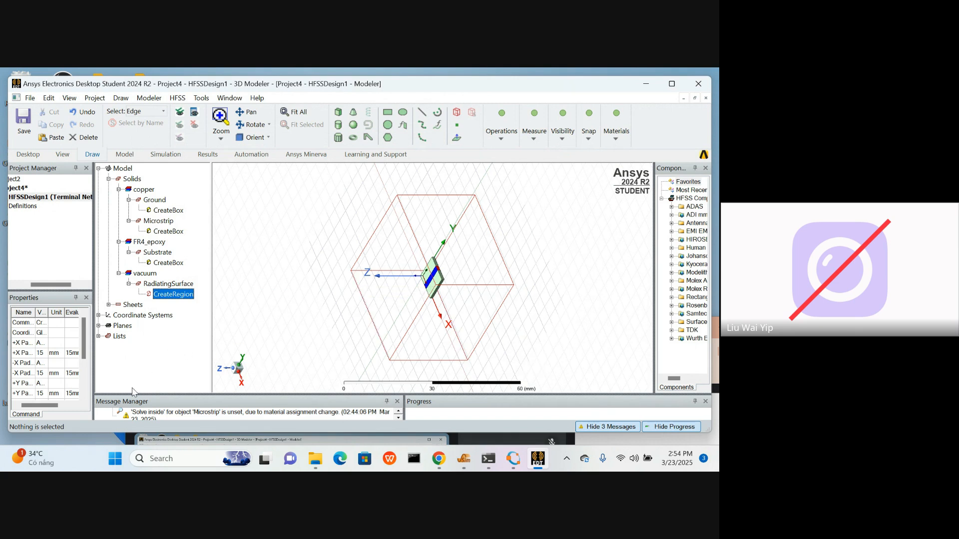
Step: Examine the design's radiation and boundary entries in the project tree and the radiation box around the microstrip from another angle
drag(55, 289, 41, 289)
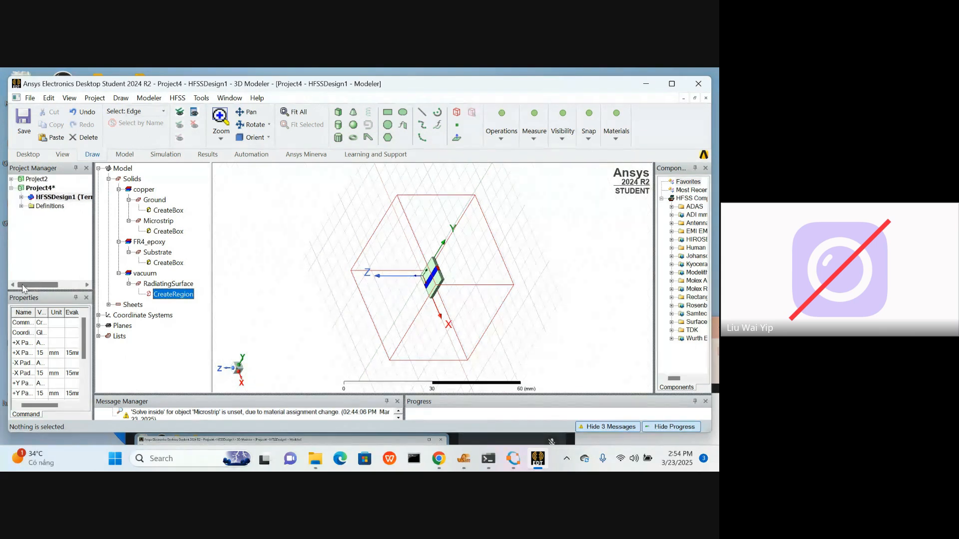
click(21, 198)
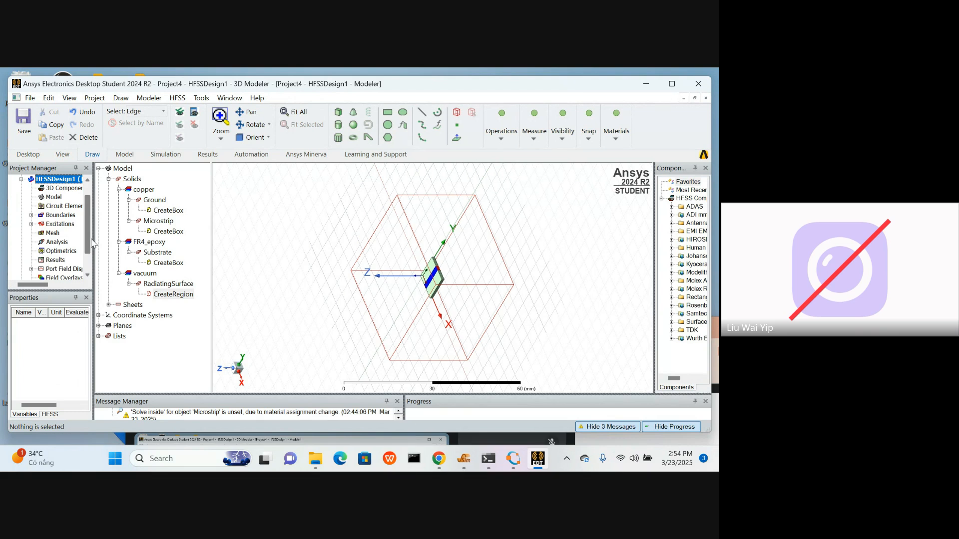
scroll(90, 244, down, 1)
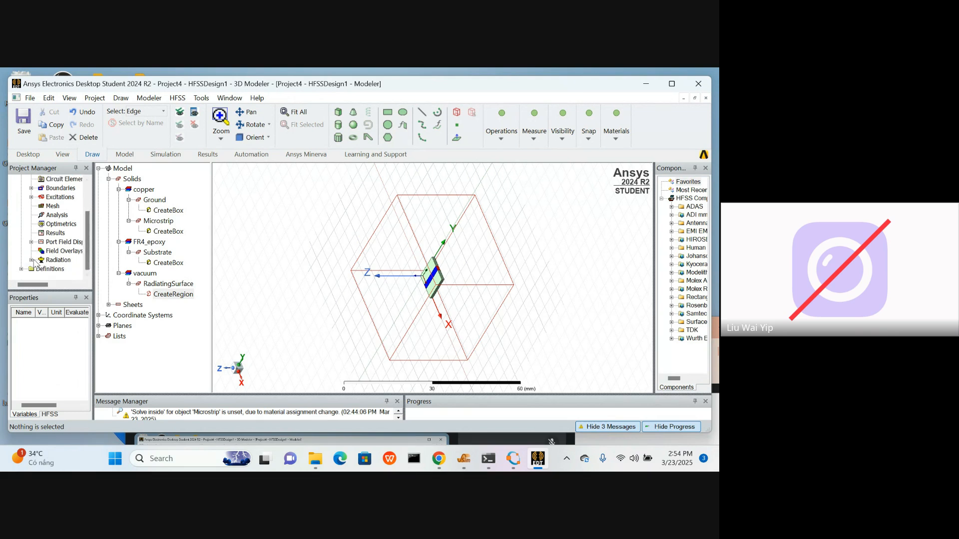
click(32, 260)
scroll(89, 250, down, 1)
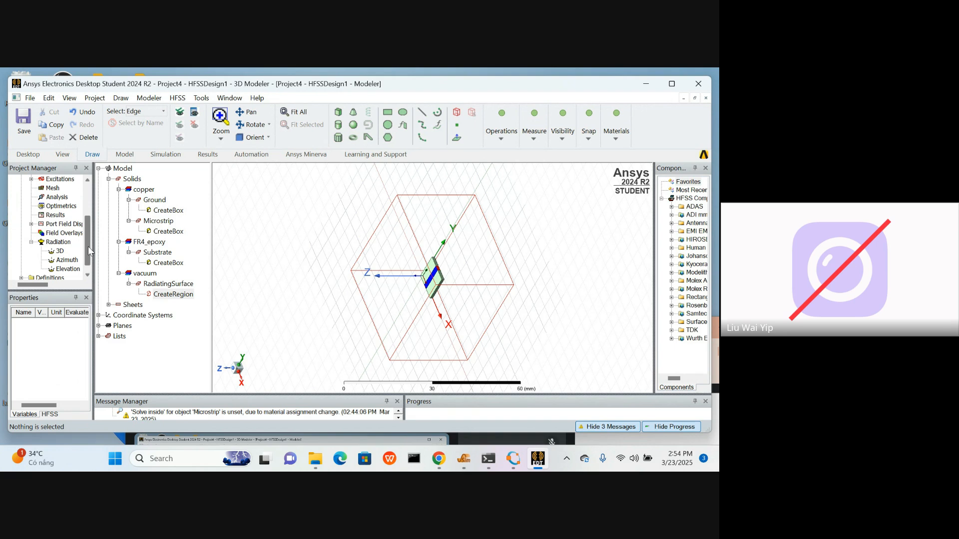
scroll(89, 251, up, 1)
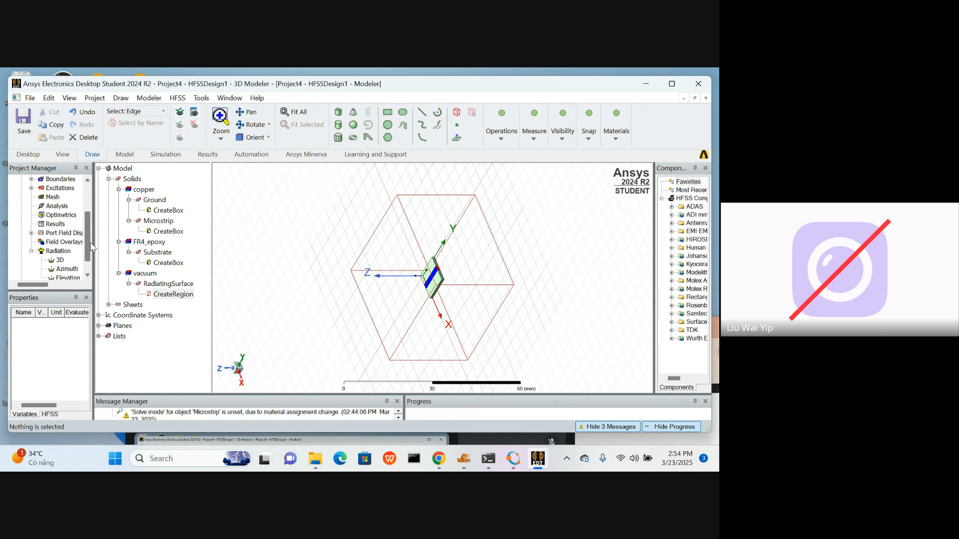
scroll(90, 246, up, 1)
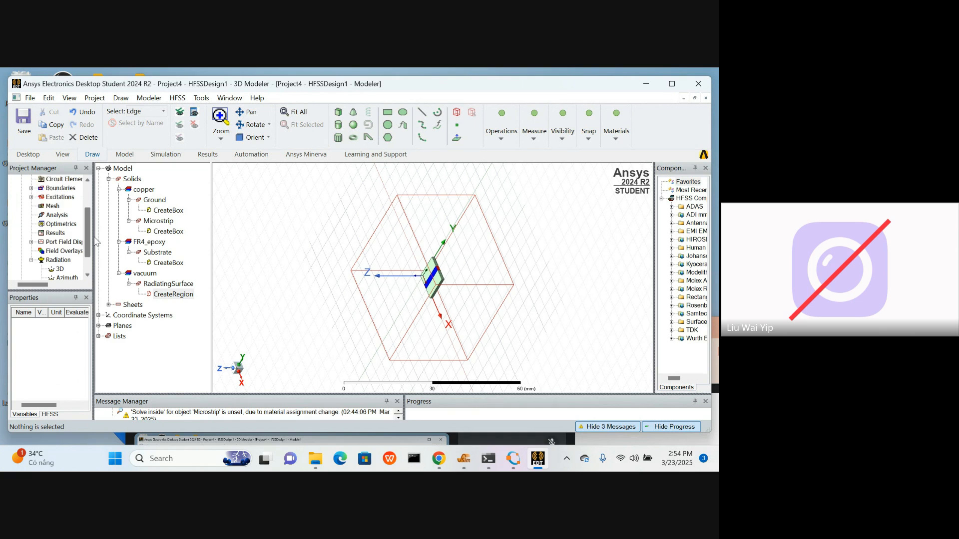
click(31, 188)
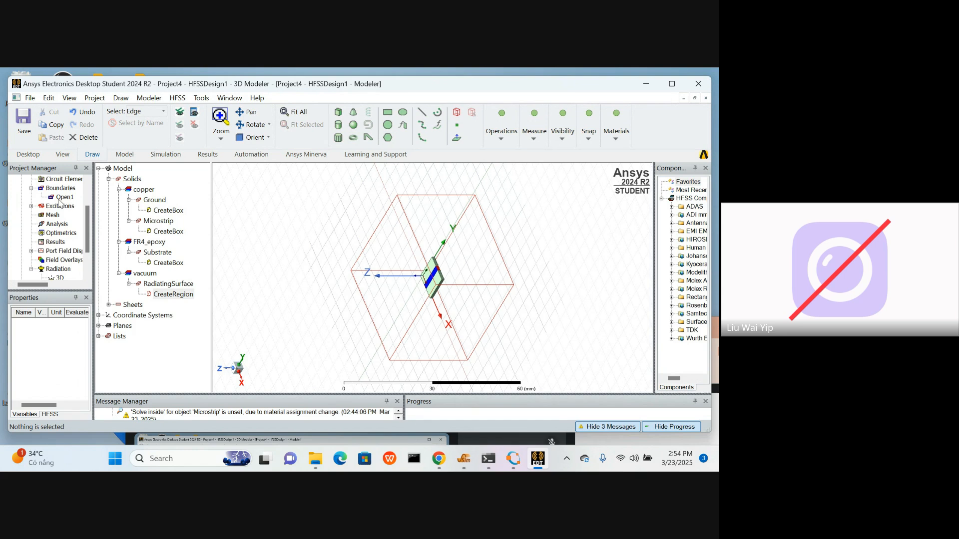
click(252, 124)
drag(359, 302, 439, 286)
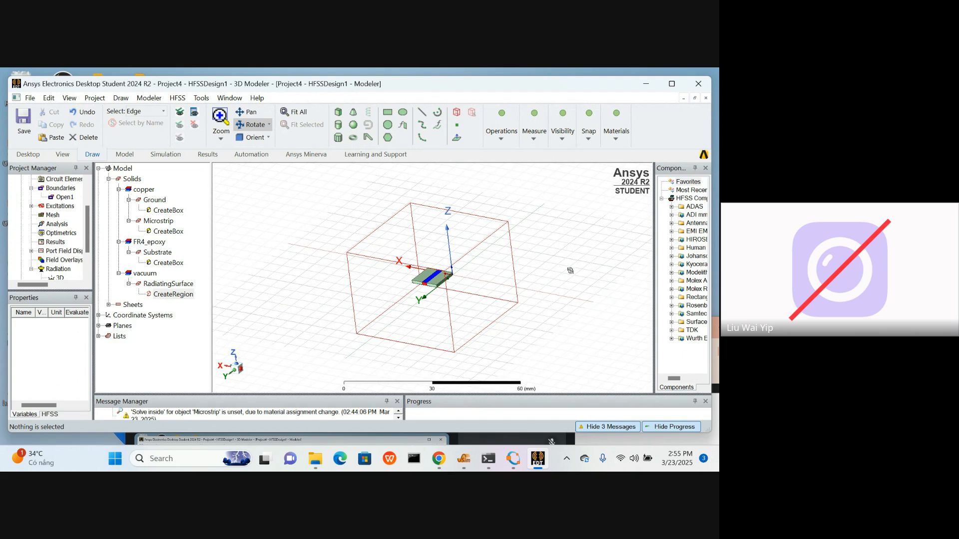
Step: Set the initial mesh's curved surface resolution to the coarsest level with the smallest mesh count
click(176, 158)
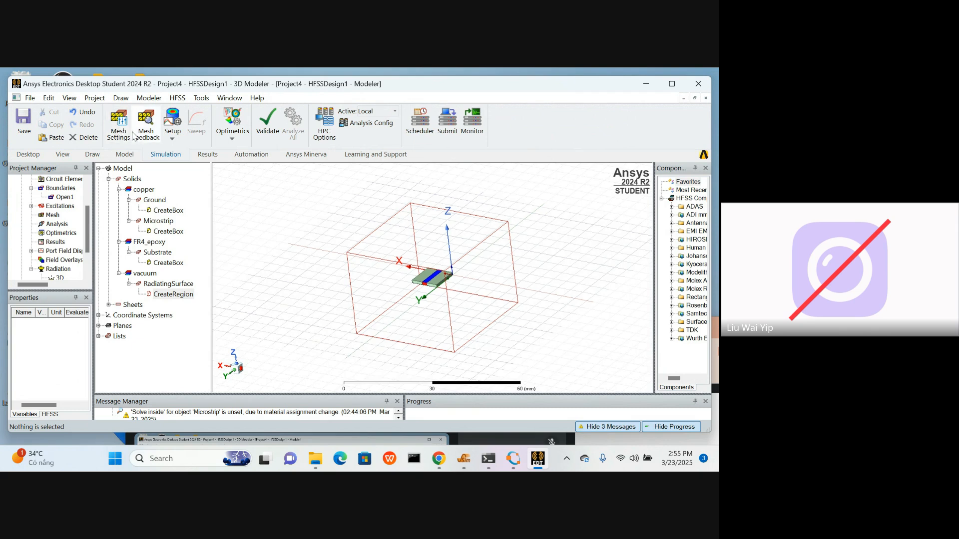
click(112, 138)
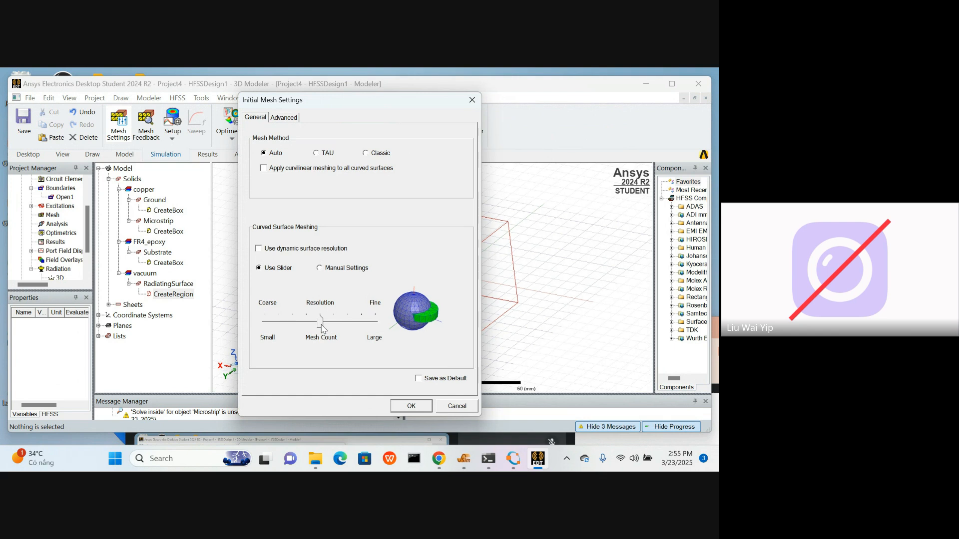
drag(321, 325, 265, 330)
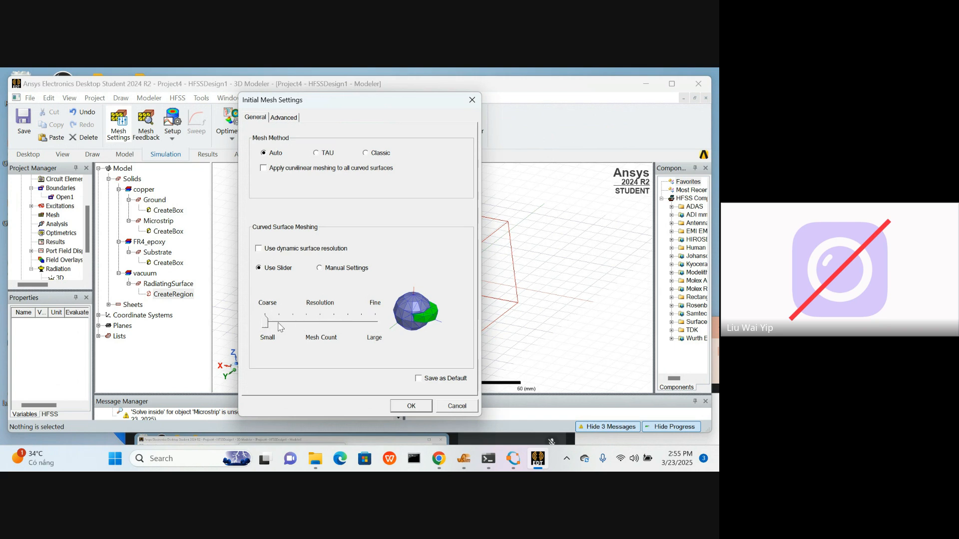
click(411, 406)
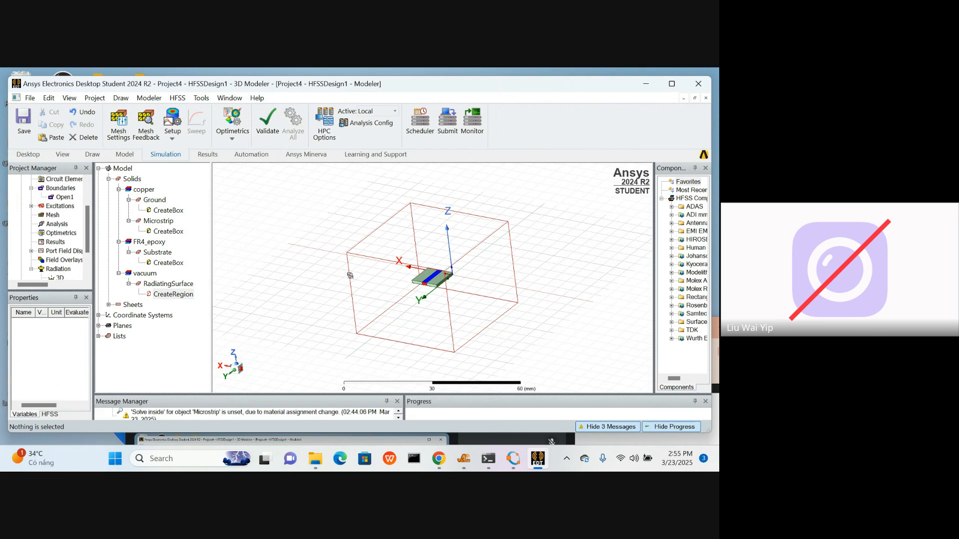
Step: Start an Auto driven solution setup and set its linear-count frequency sweep from 0.1 GHz to 5 GHz
click(177, 139)
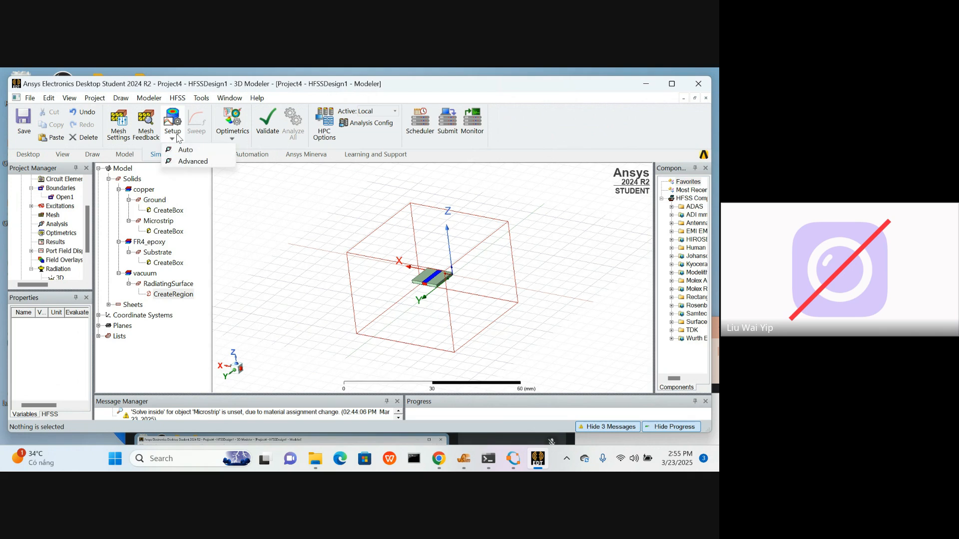
click(183, 159)
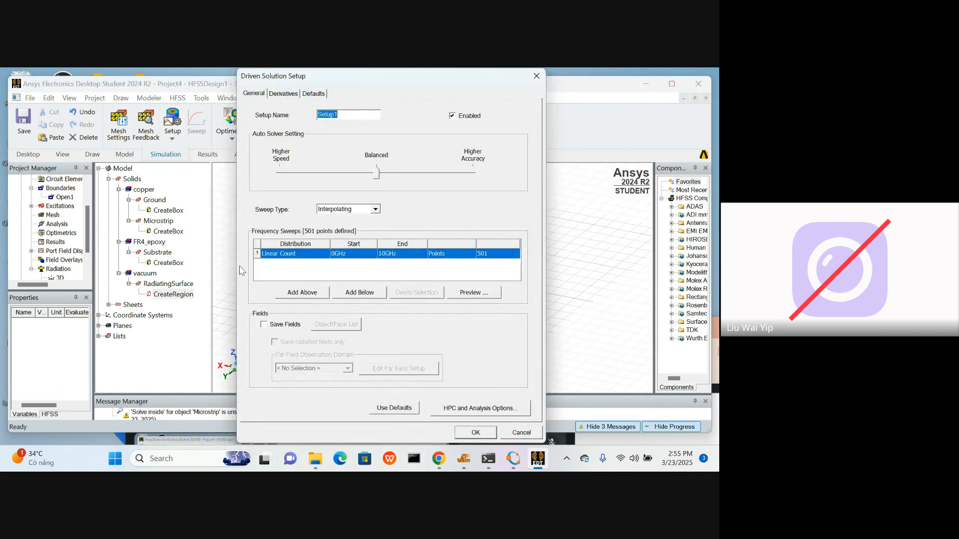
click(335, 256)
click(335, 256)
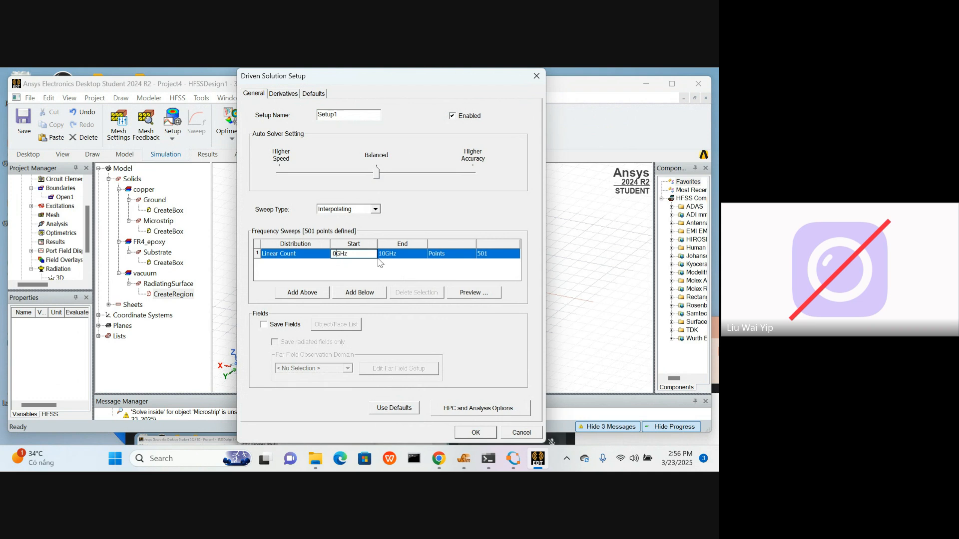
text(.1)
click(390, 253)
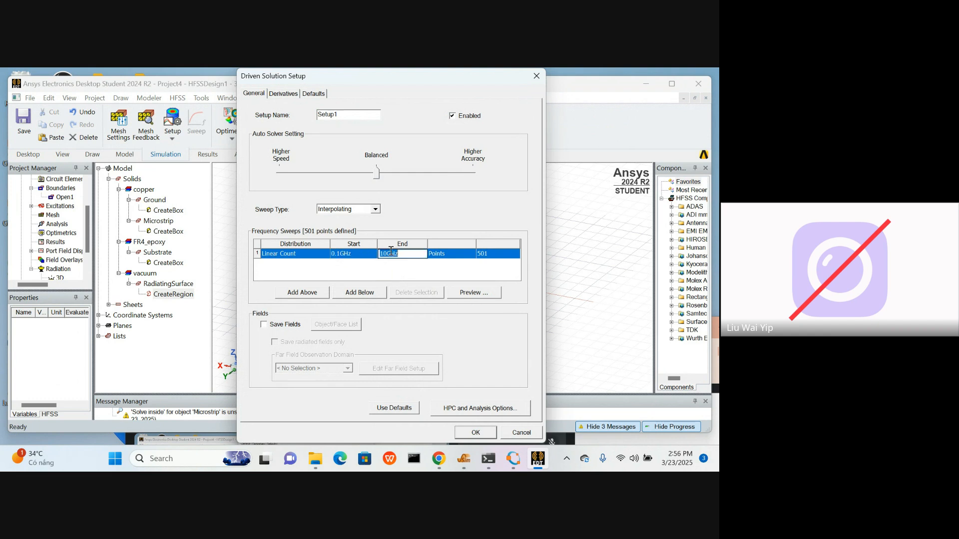
drag(387, 253, 378, 254)
text(5)
Step: Enable saving of radiated fields only, create a far field infinite sphere with default angles as observation domain, and accept the solution setup
click(262, 323)
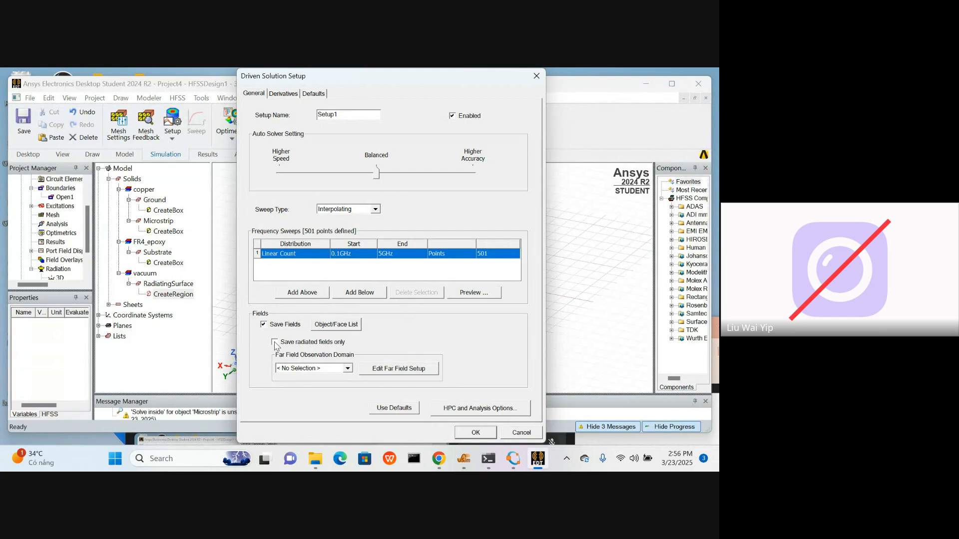
click(275, 342)
click(348, 369)
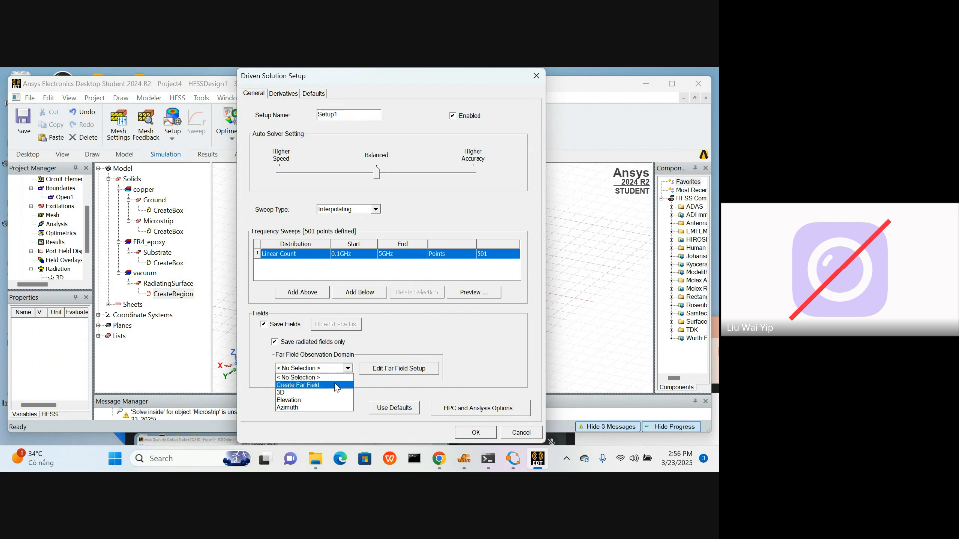
click(334, 386)
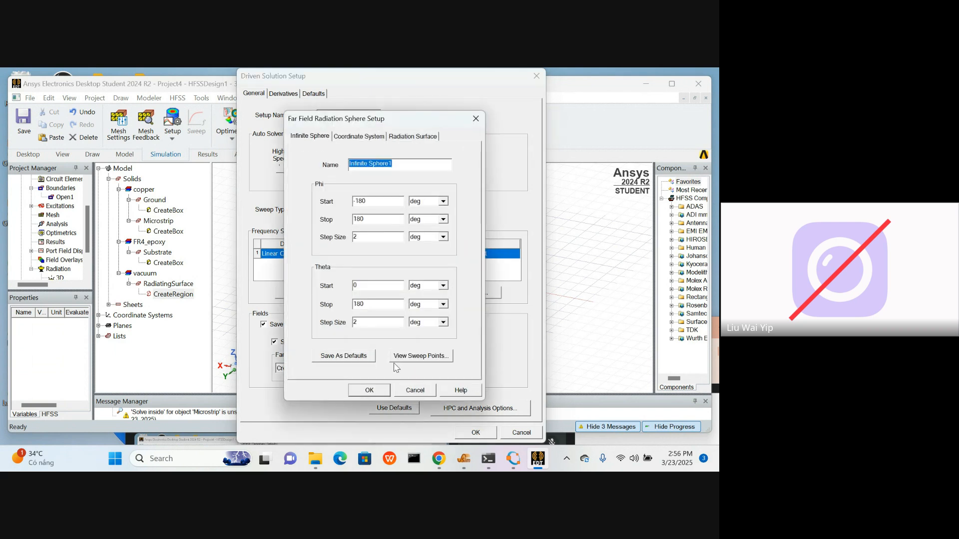
click(369, 390)
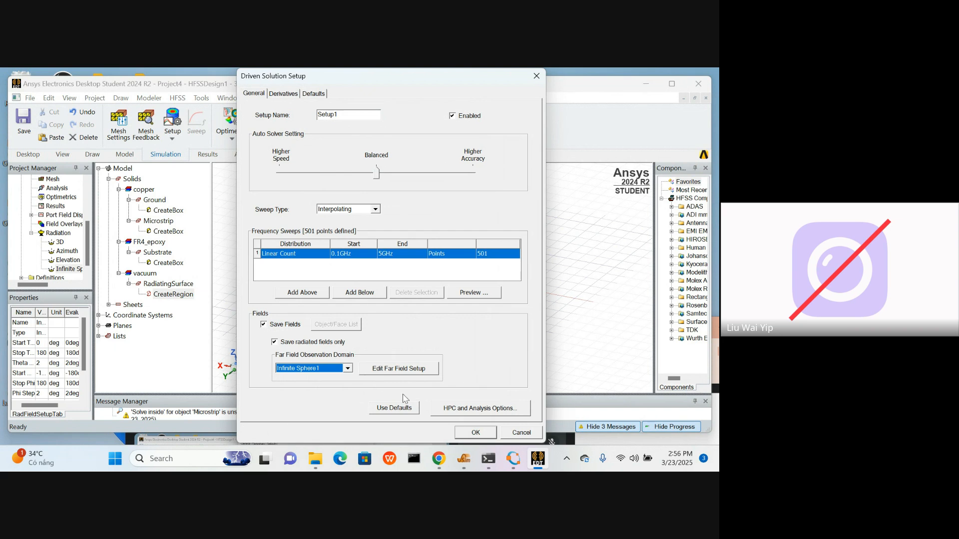
click(472, 433)
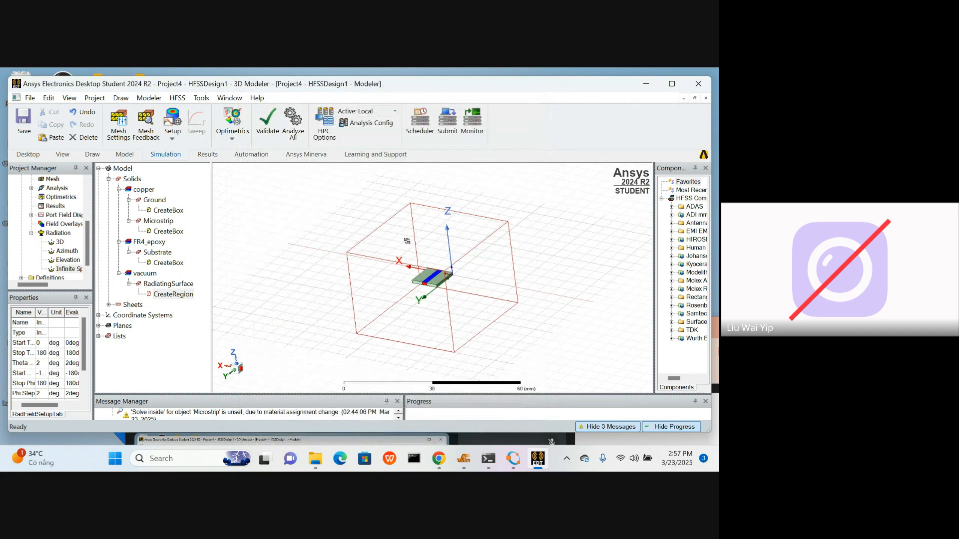
Step: Validate the design and run Analyze All, saving the project as Project4 in the Ansoft folder
click(269, 128)
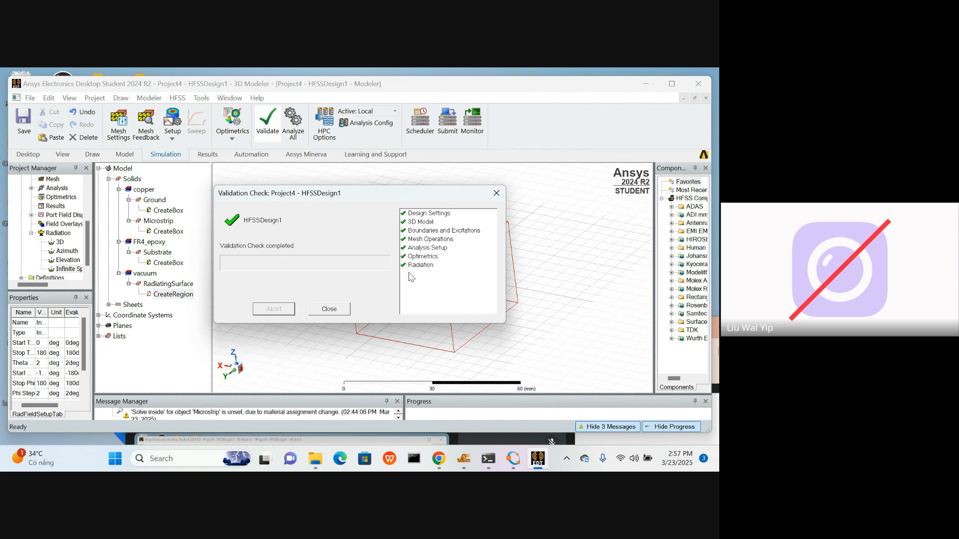
click(329, 308)
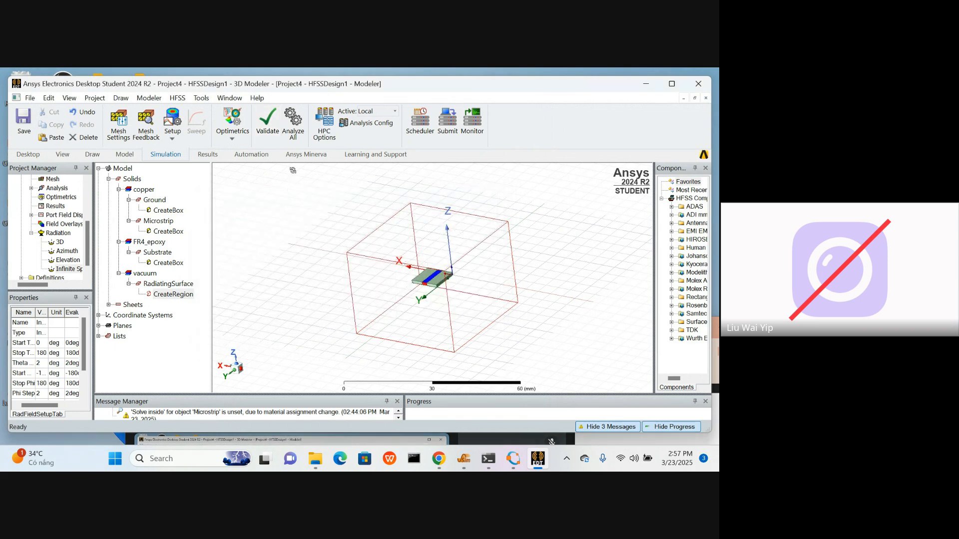
click(294, 124)
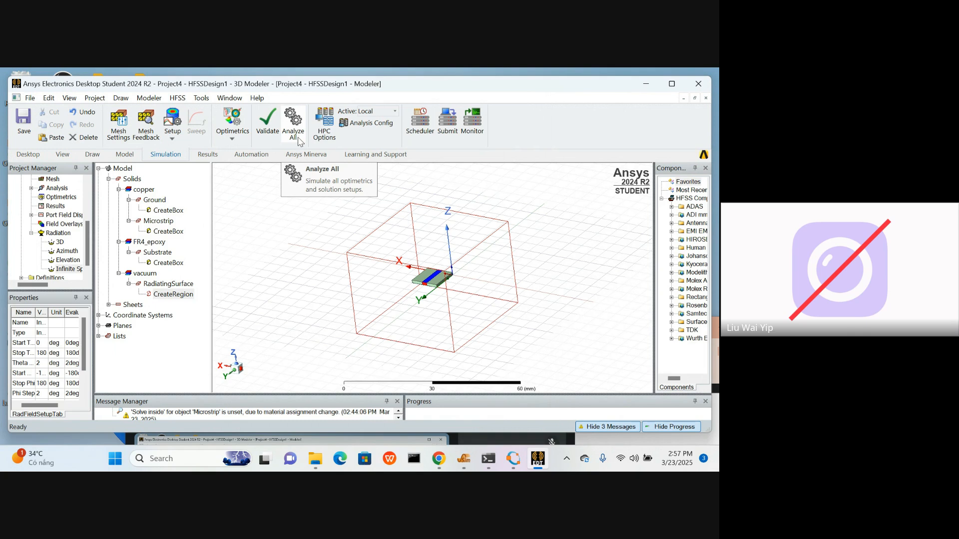
click(299, 138)
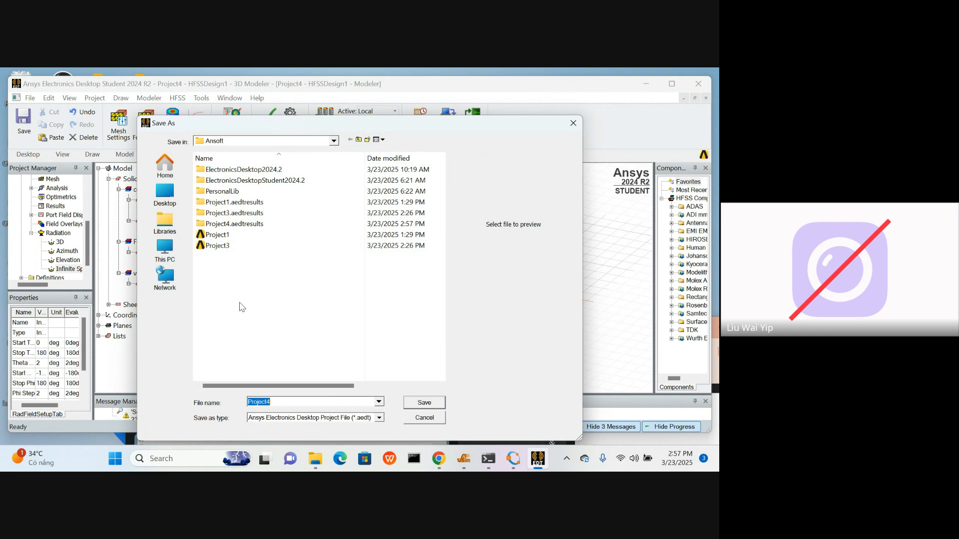
click(413, 404)
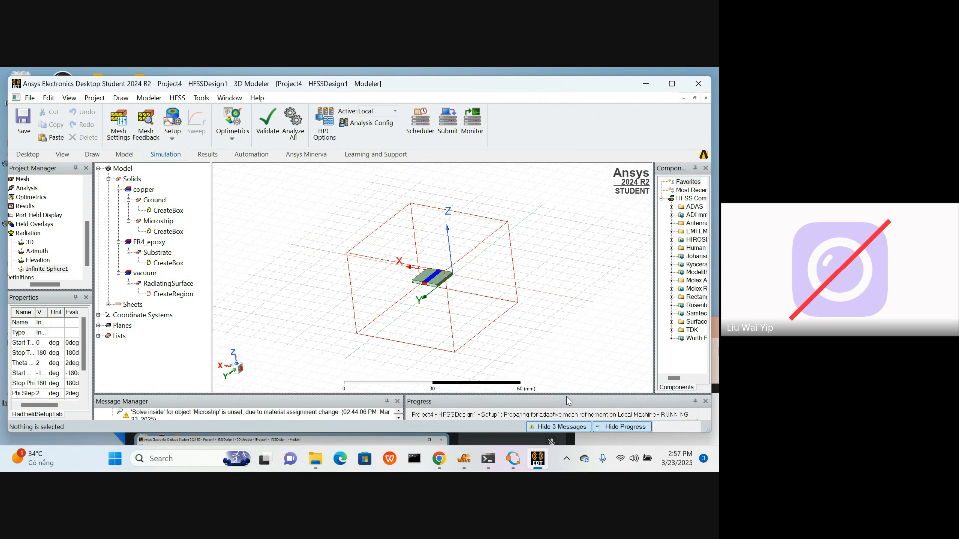
Step: Enlarge the message and progress area and read the simulation messages
drag(568, 395, 562, 331)
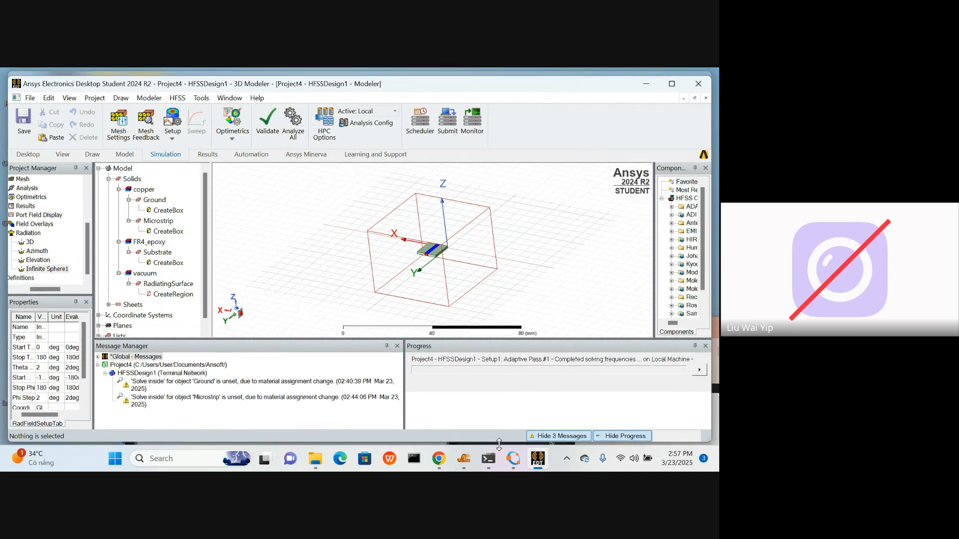
double_click(507, 444)
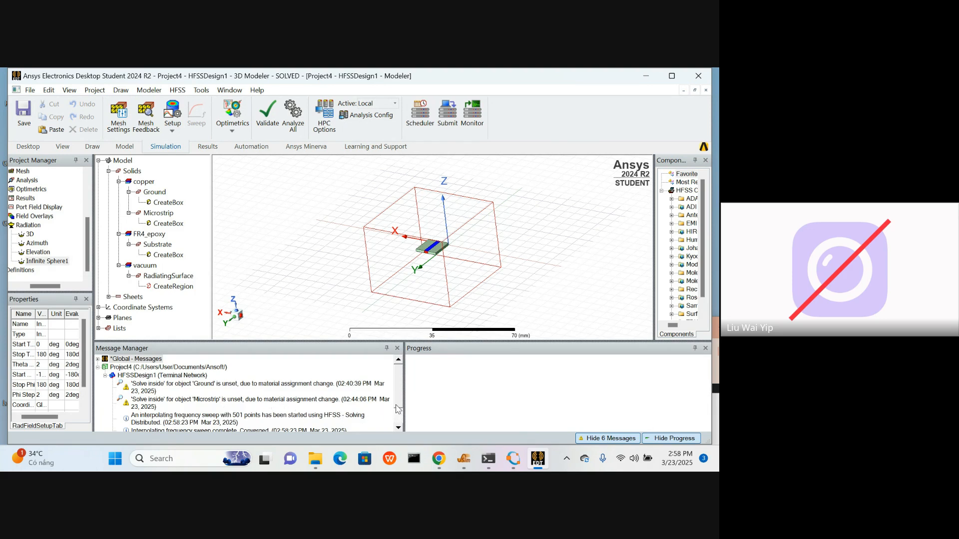
scroll(398, 413, down, 1)
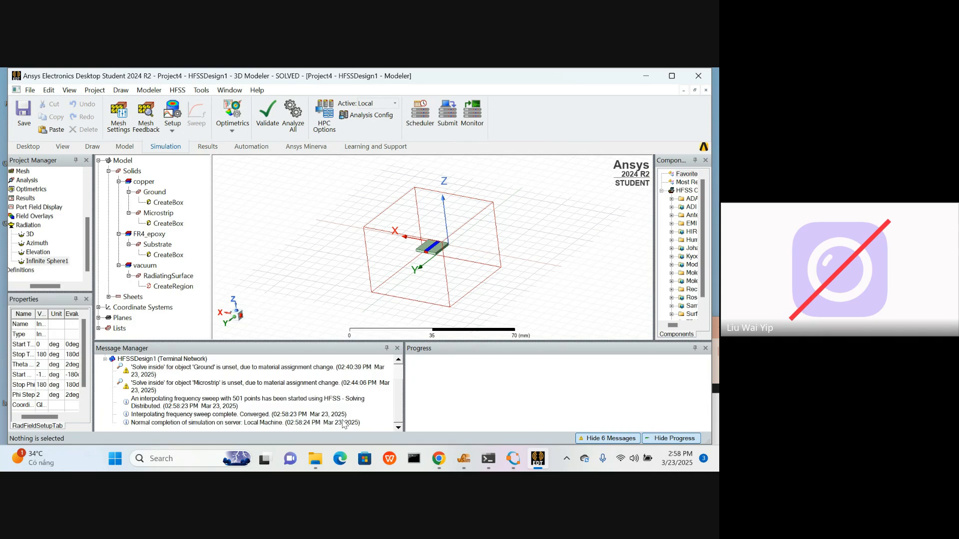
Step: Create a 2D terminal solution data report plotting dB(St(1,1)) and dB(St(2,1)) against frequency
click(203, 151)
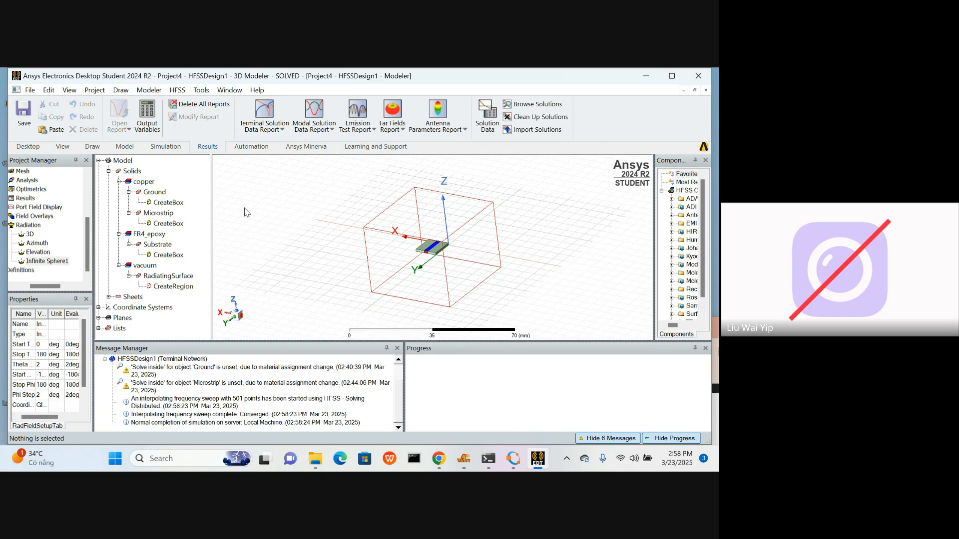
click(270, 114)
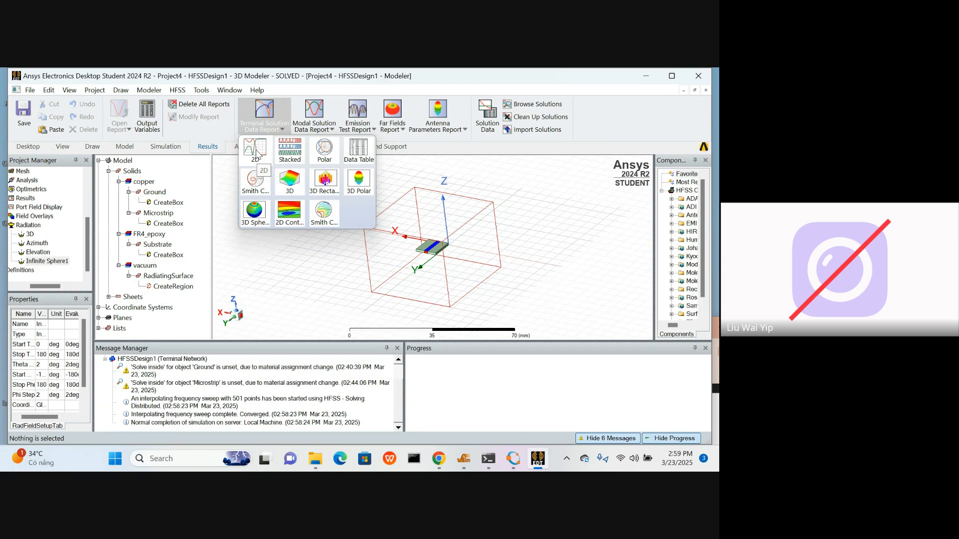
click(256, 154)
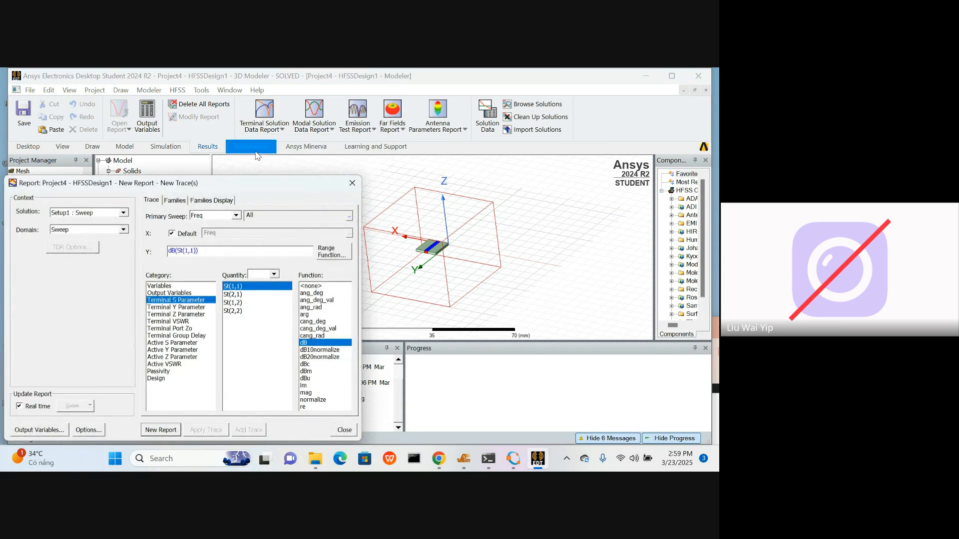
ctrl+click(244, 296)
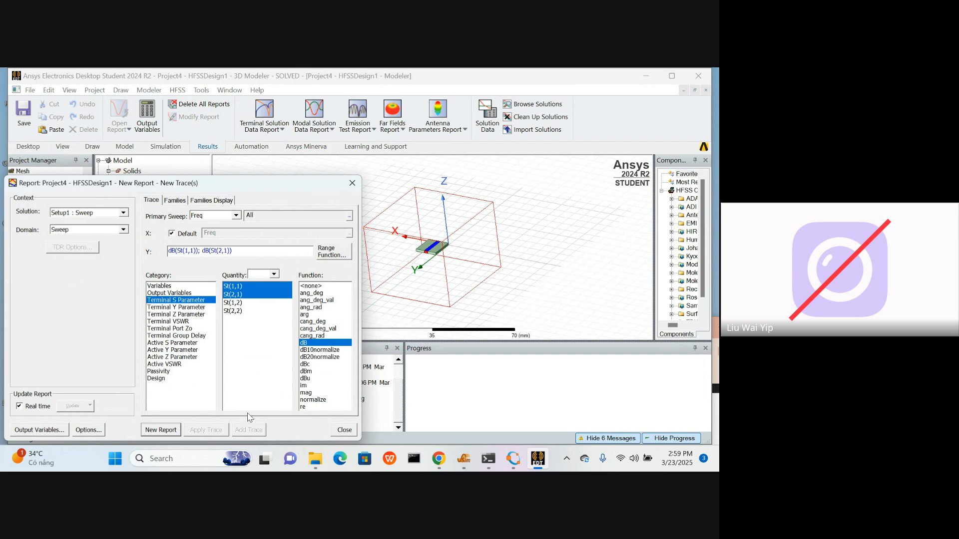
click(168, 432)
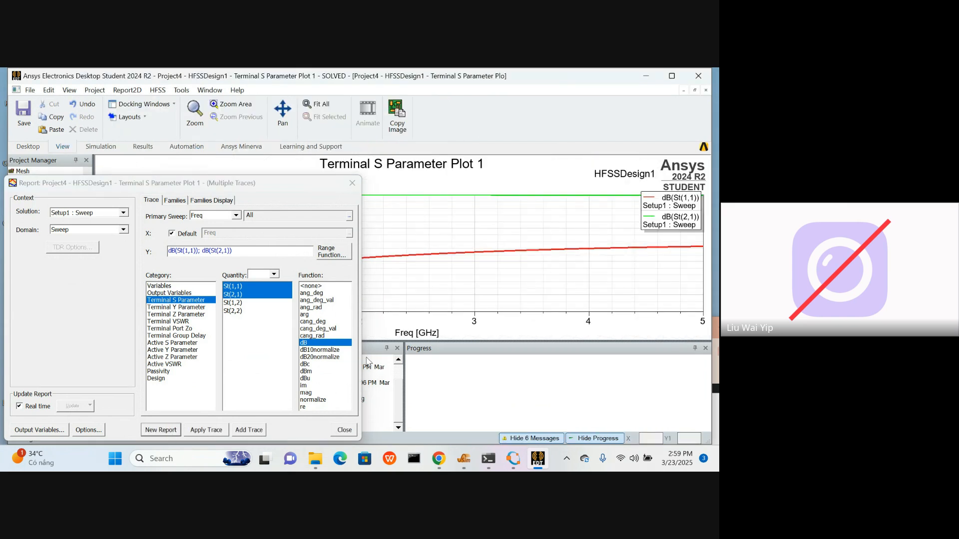
click(340, 431)
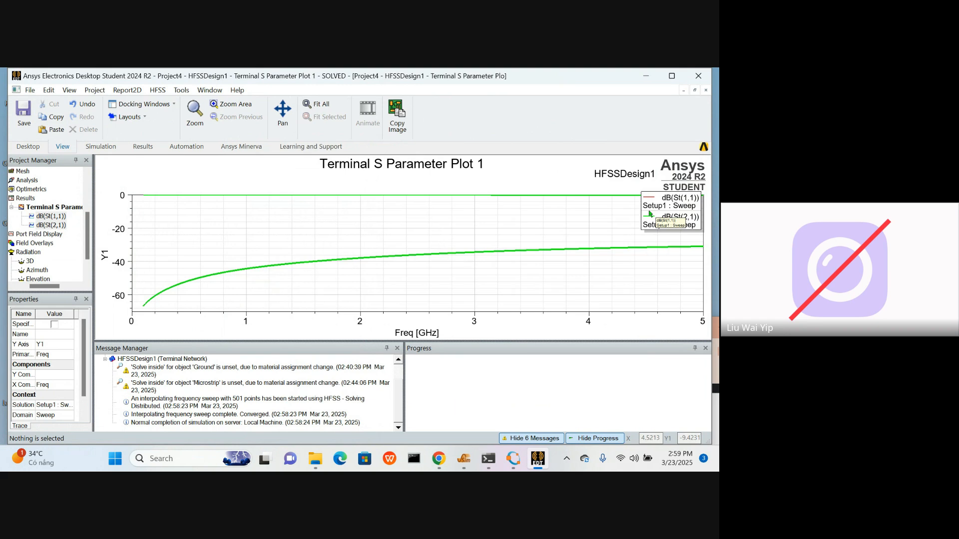
Step: Create a 3D polar far fields report of abs(DirTotal) from the Directivity category, using Setup1 : LastAdaptive and 3D geometry
click(529, 189)
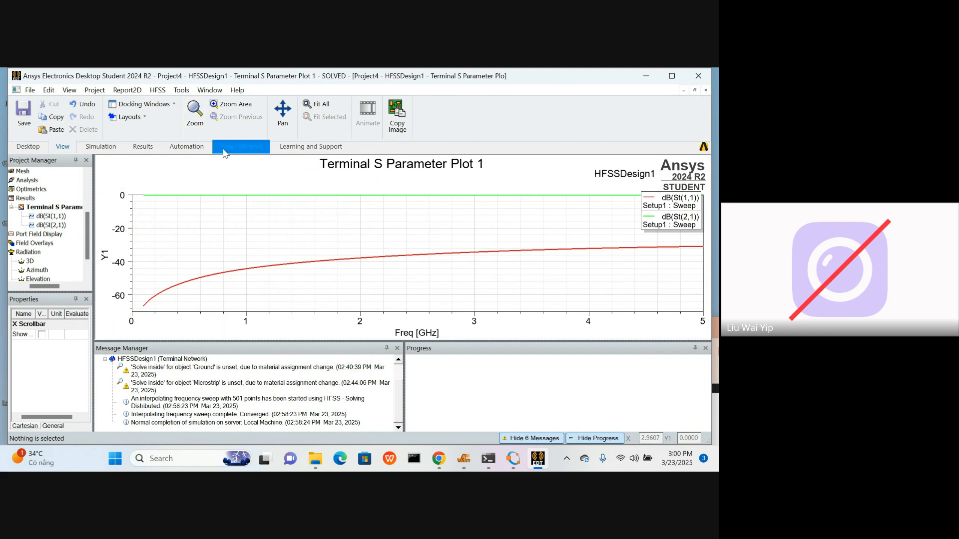
click(143, 147)
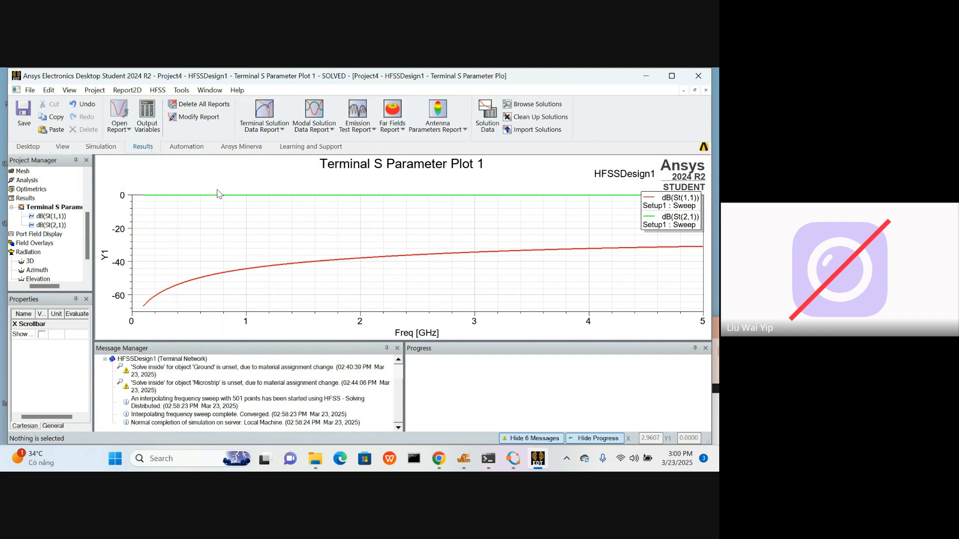
click(399, 116)
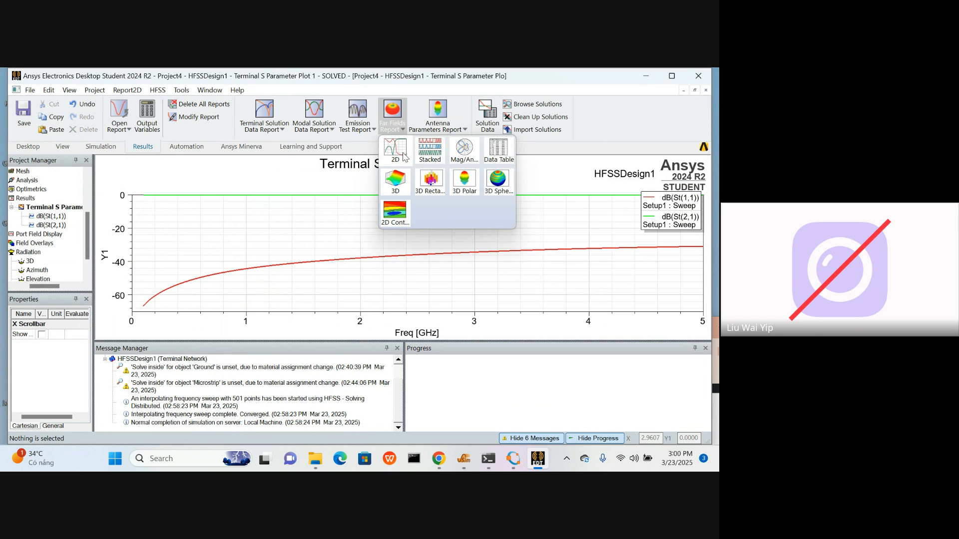
click(461, 183)
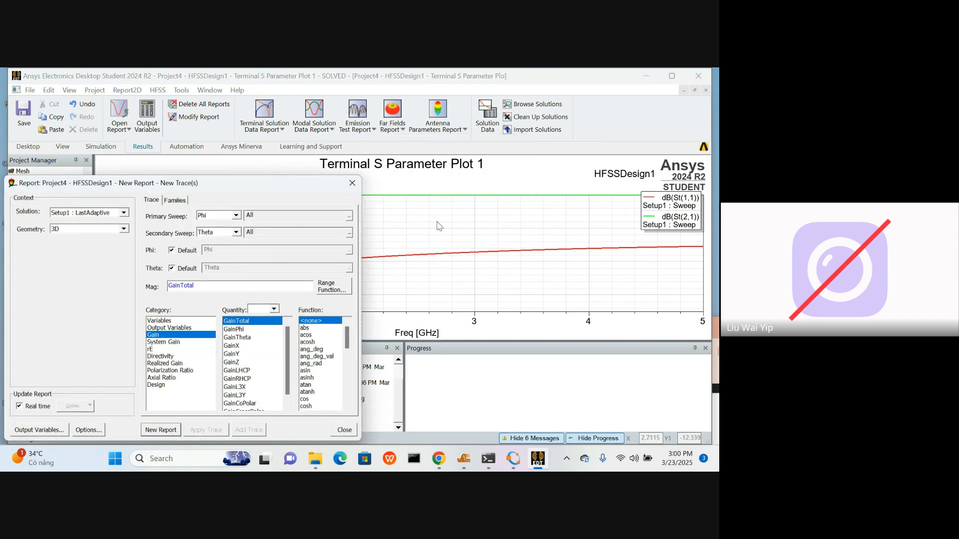
click(166, 357)
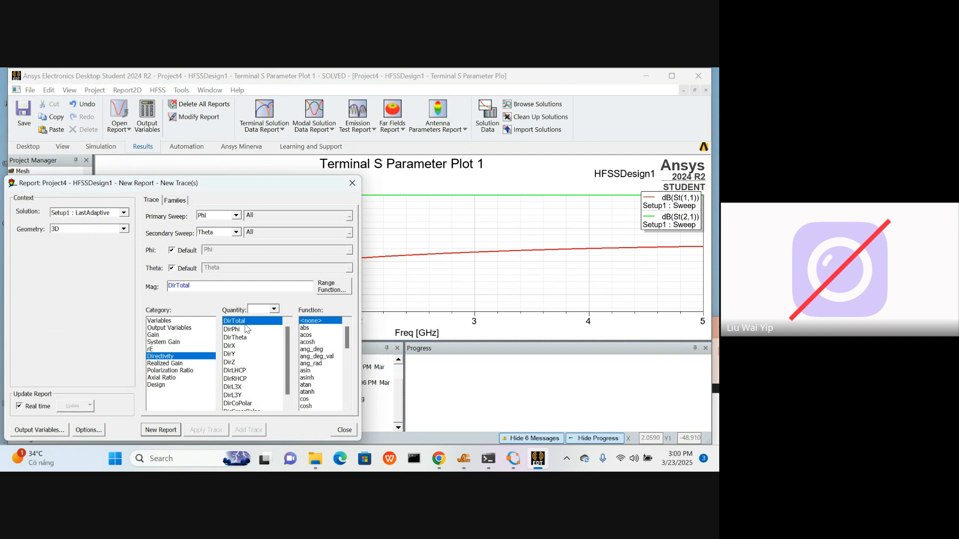
click(305, 328)
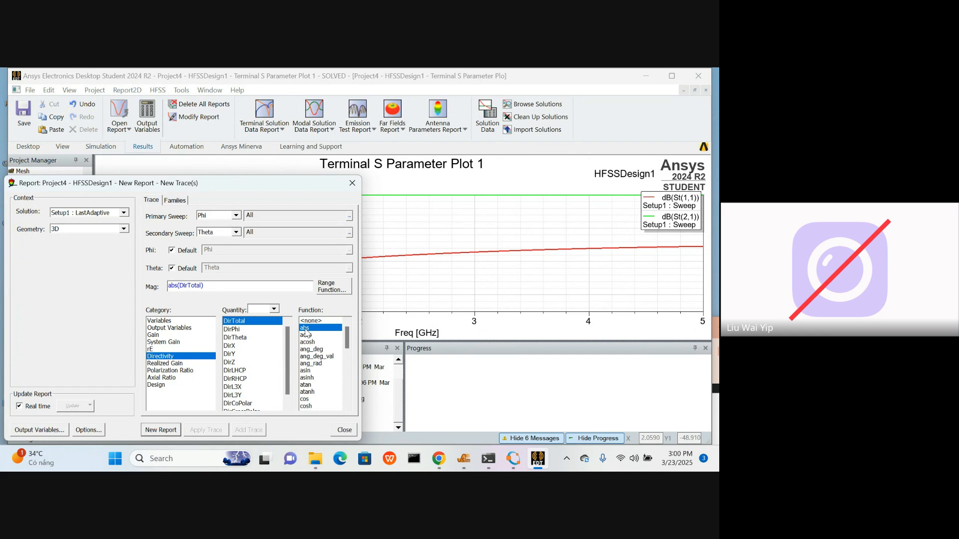
click(160, 430)
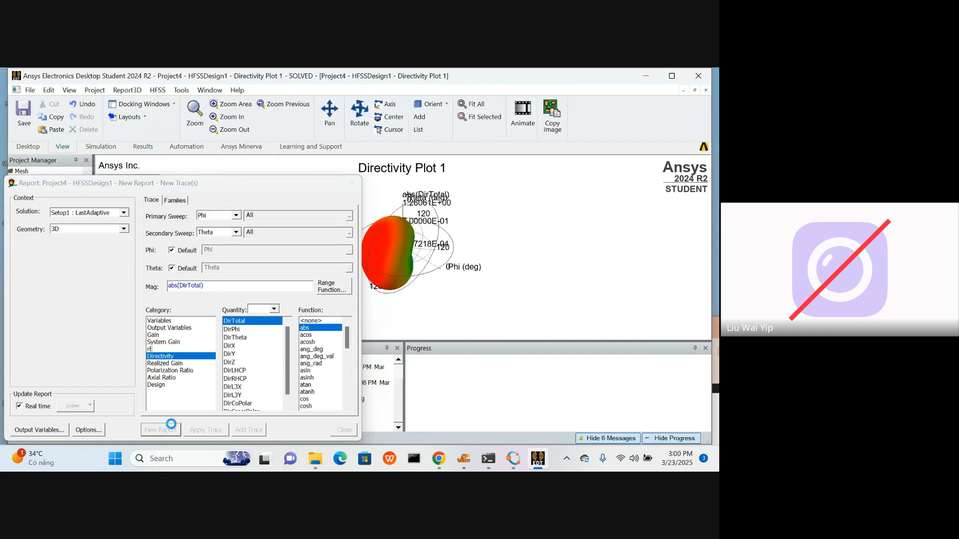
click(353, 183)
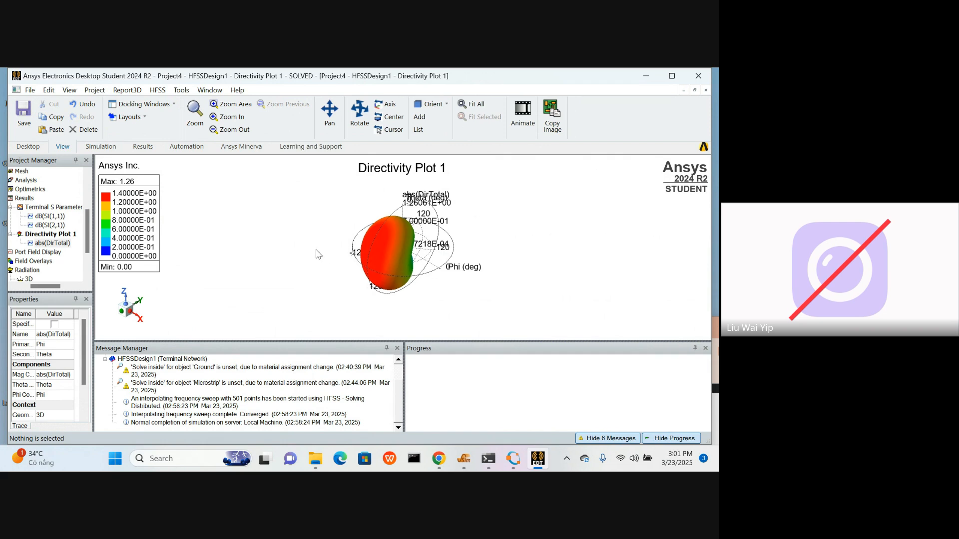
Step: Raise the initial mesh's curved surface resolution two notches from Coarse towards Fine and rerun Analyze All
click(114, 152)
click(106, 150)
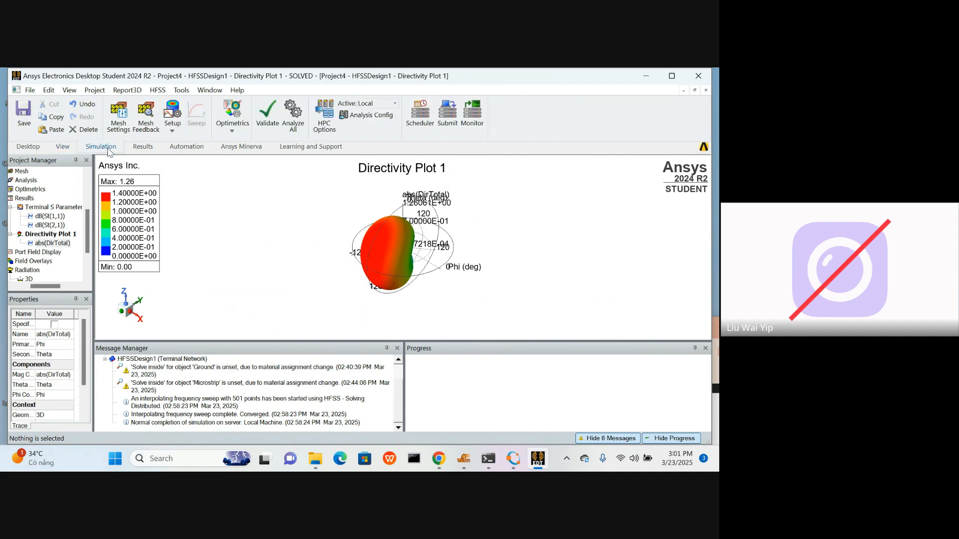
click(120, 119)
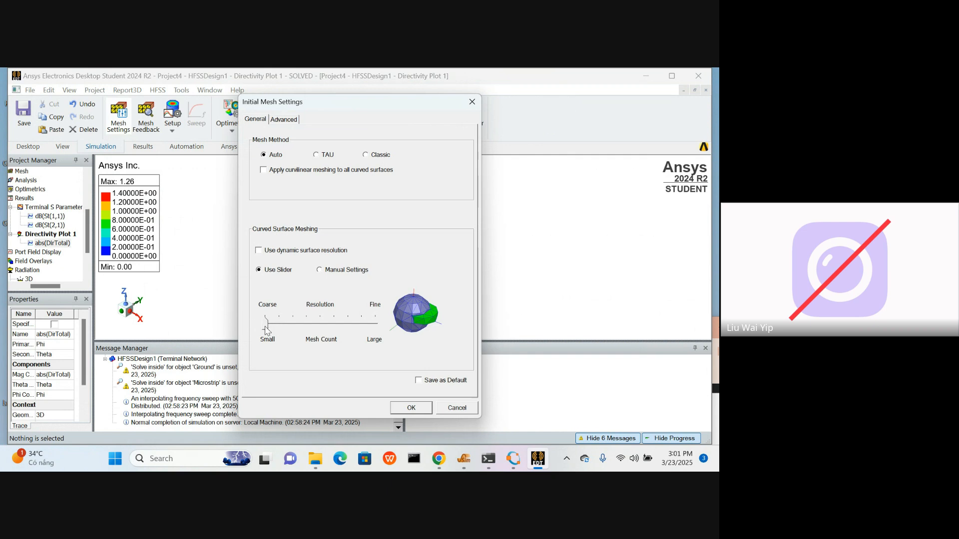
drag(266, 329, 290, 330)
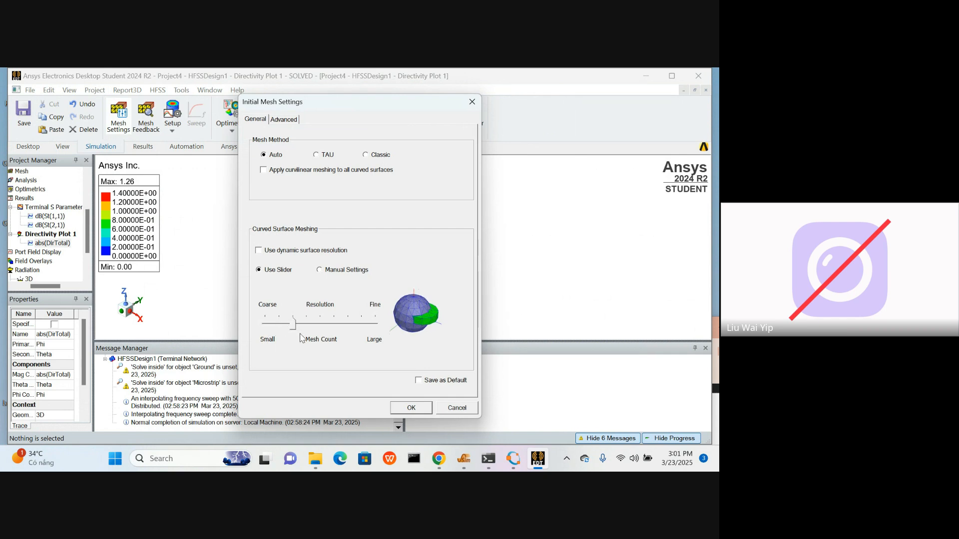
click(423, 409)
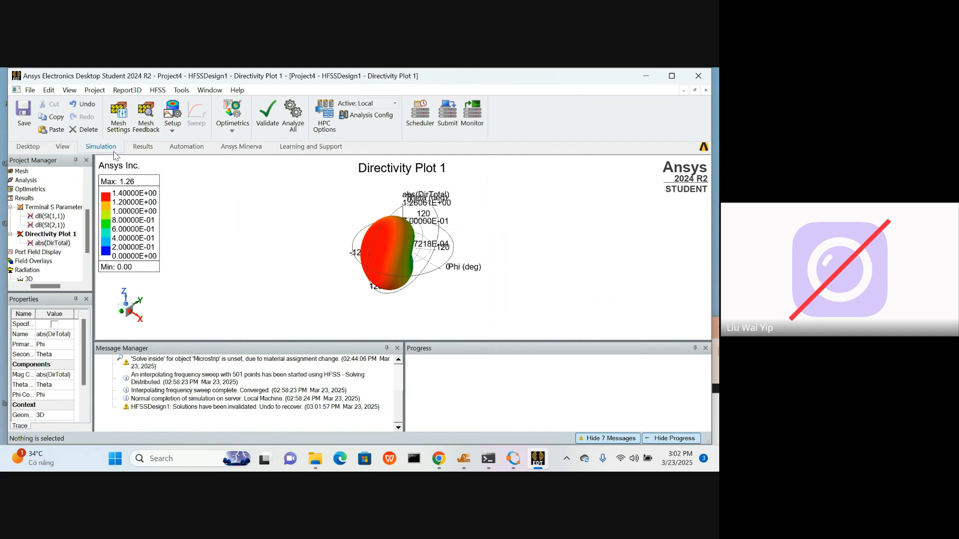
click(292, 119)
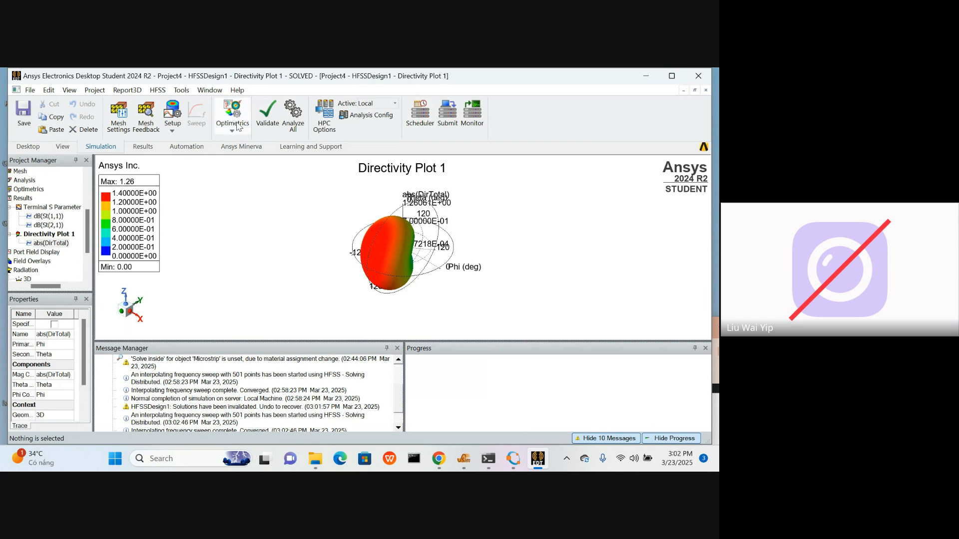
Step: Create a second 2D terminal solution data report plotting dB(St(1,1)) and dB(St(2,1)) against frequency from Setup1 : Sweep
click(135, 148)
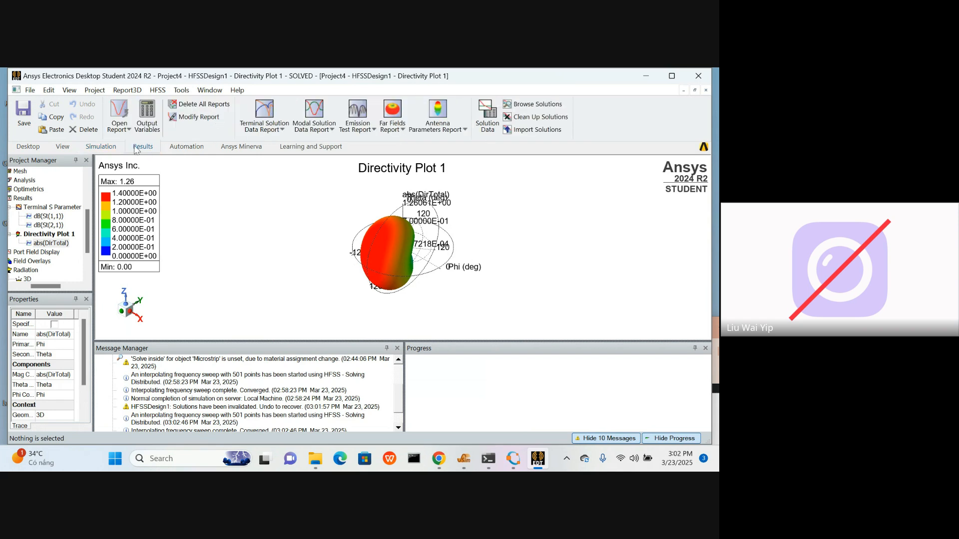
click(263, 127)
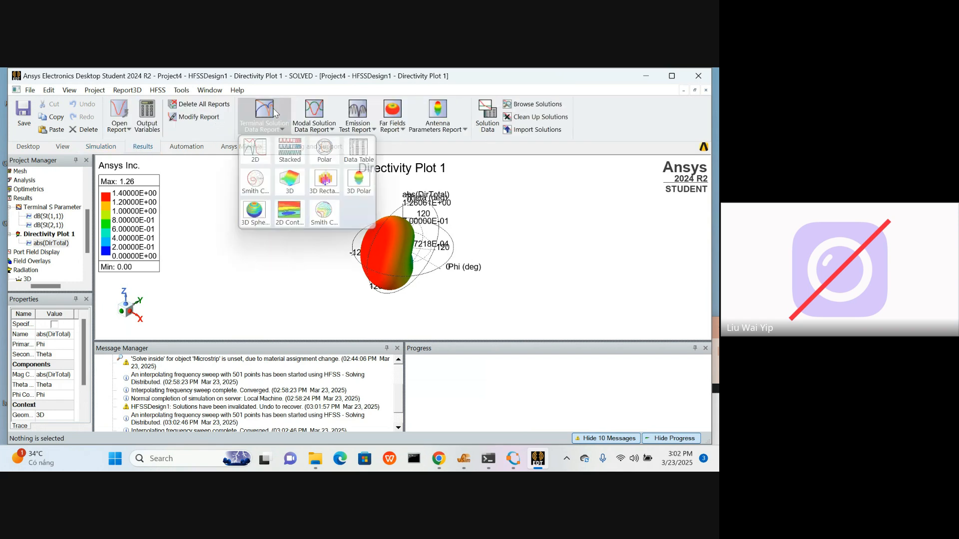
click(254, 150)
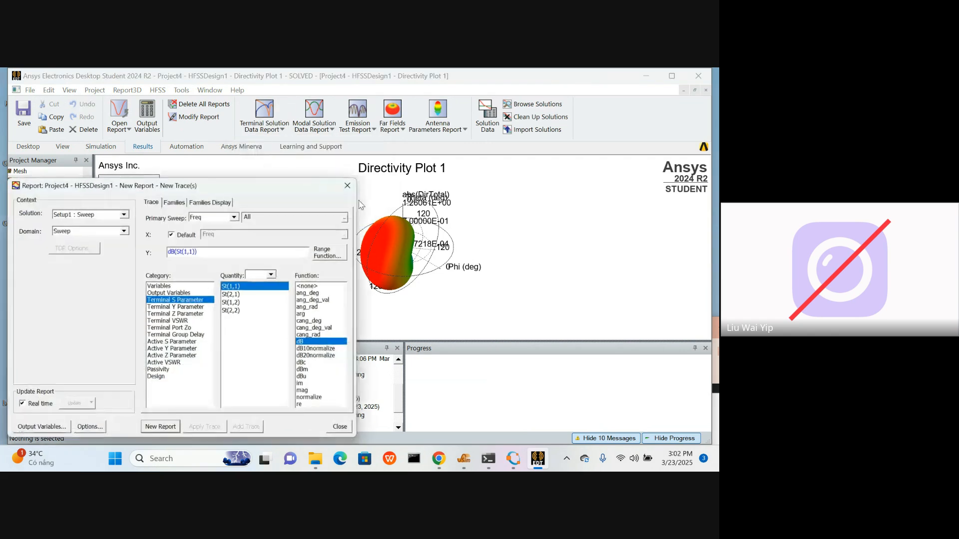
ctrl+click(234, 295)
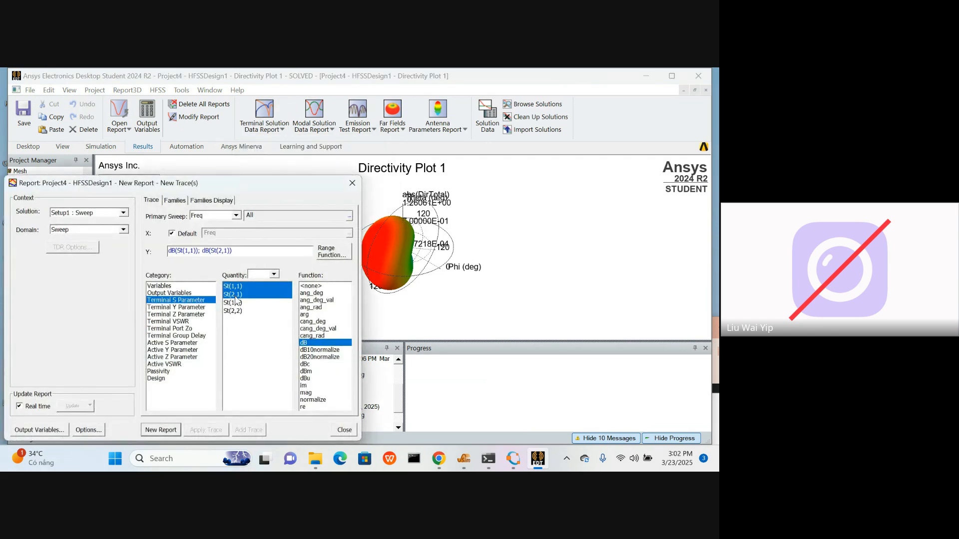
click(160, 430)
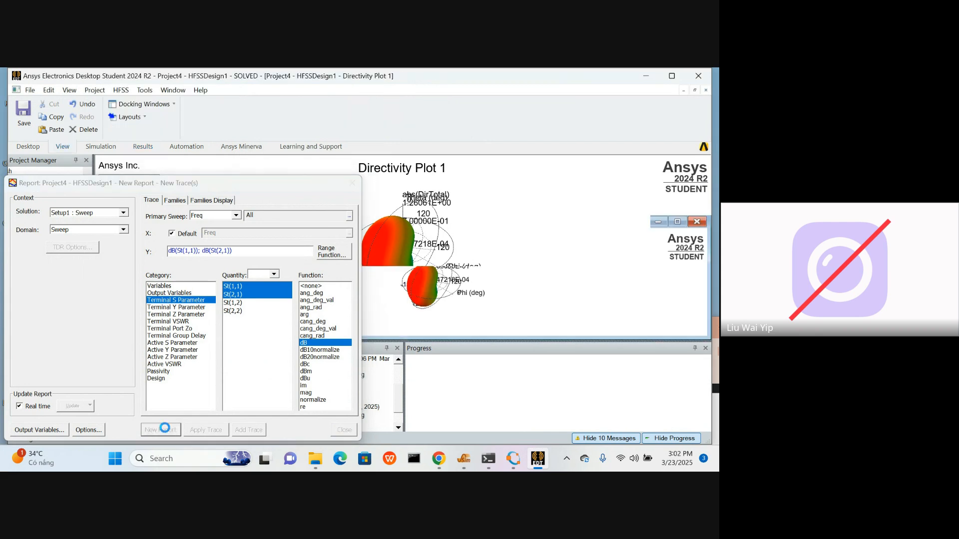
click(352, 183)
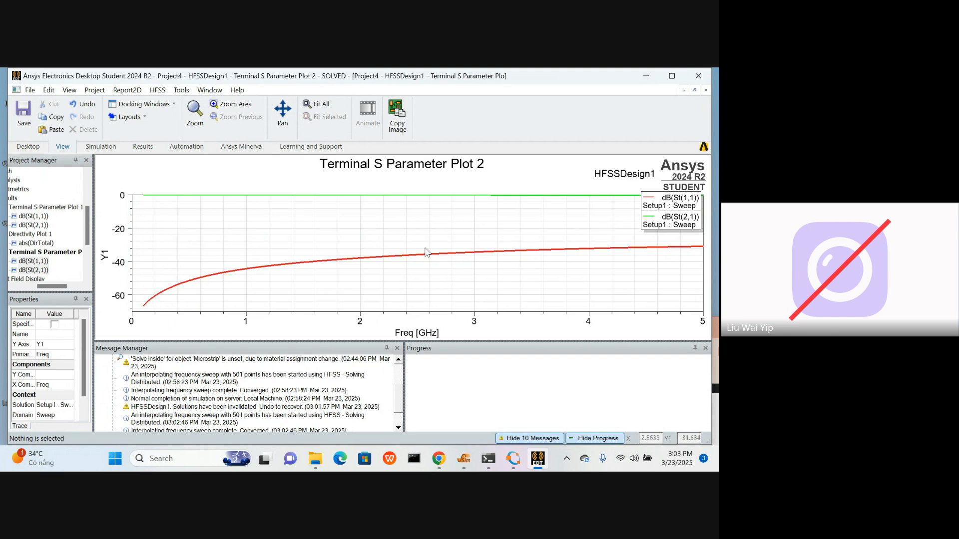
click(646, 76)
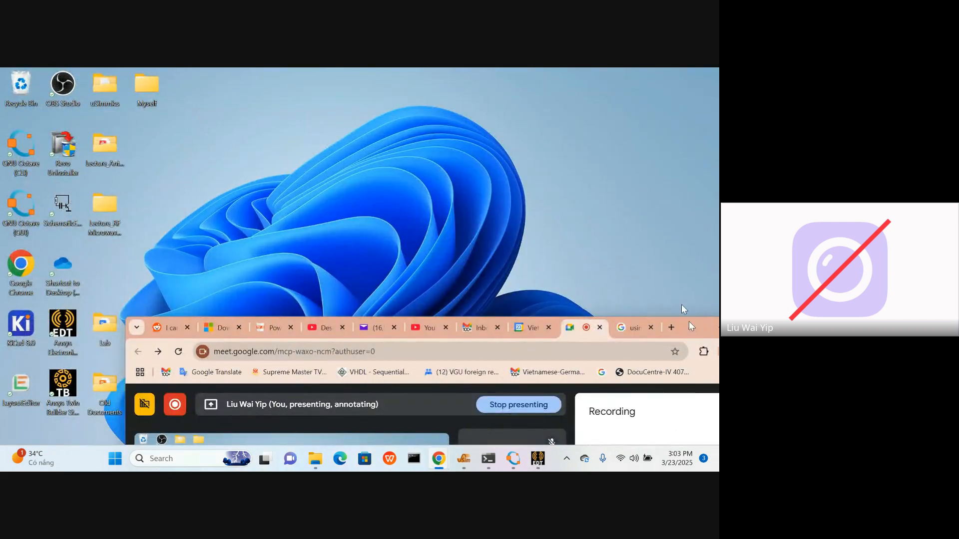
drag(688, 322, 561, 67)
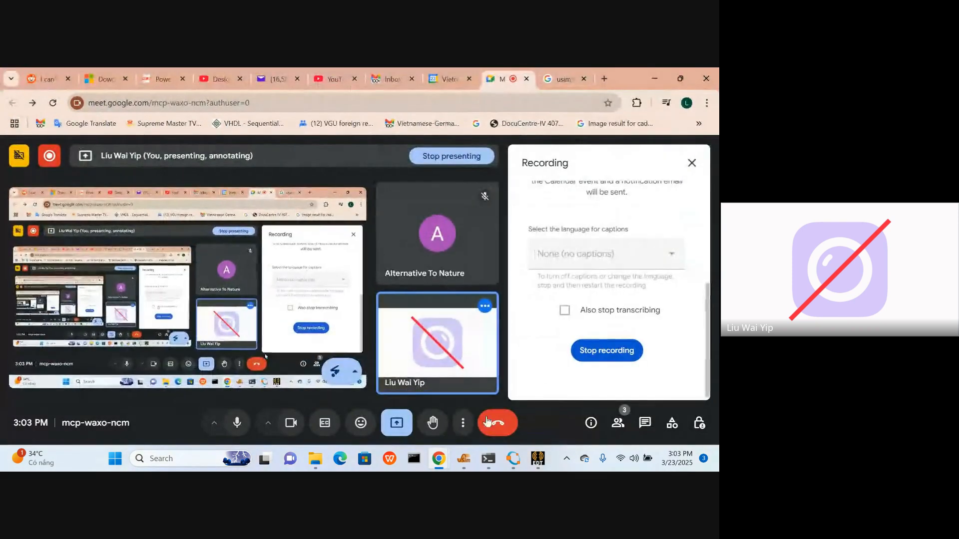